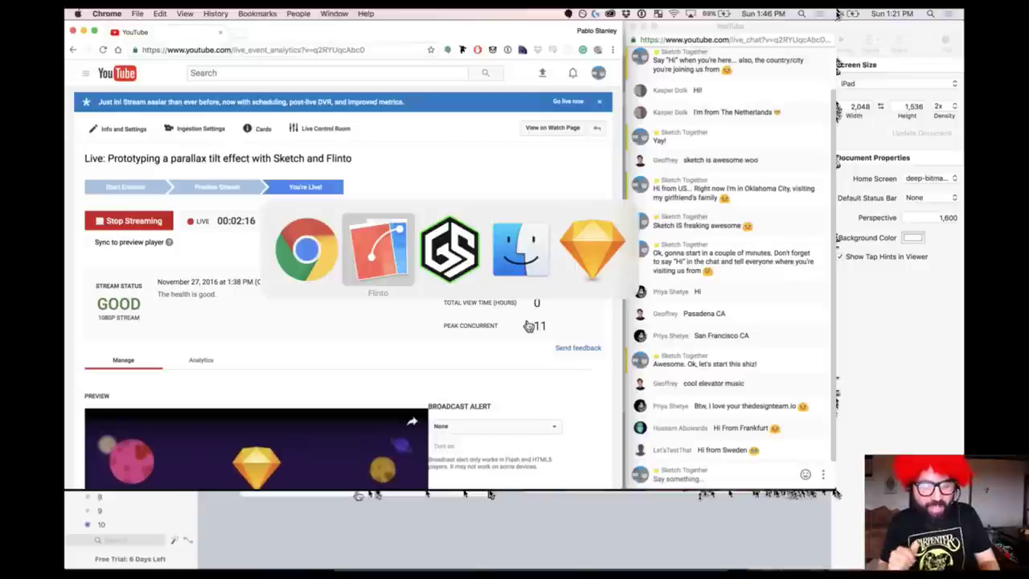
- Switch to Flinto, preview the space-parallax prototype, and close the preview
key("super+Tab")
key("super+shift+Tab")
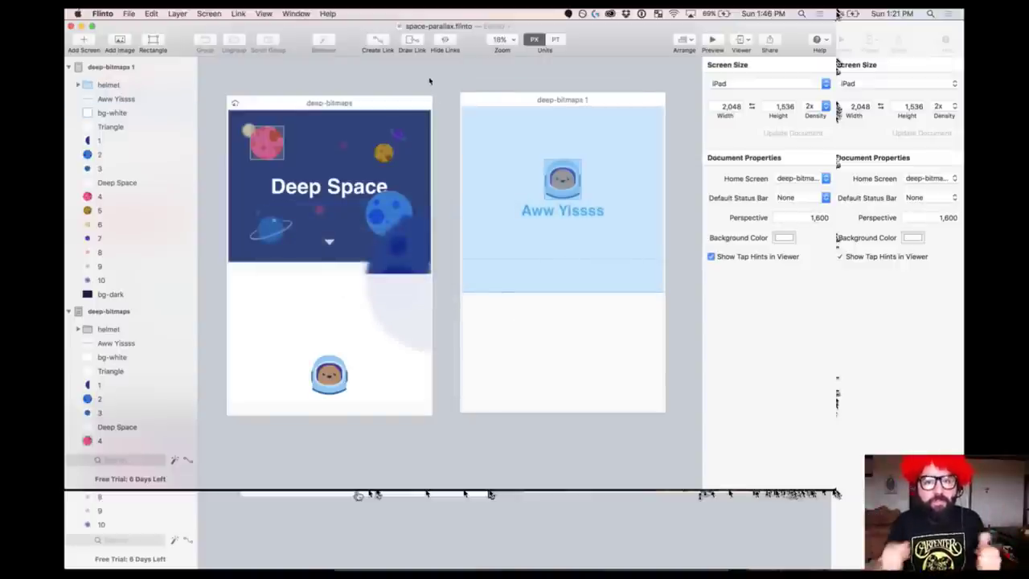
left_click(718, 43)
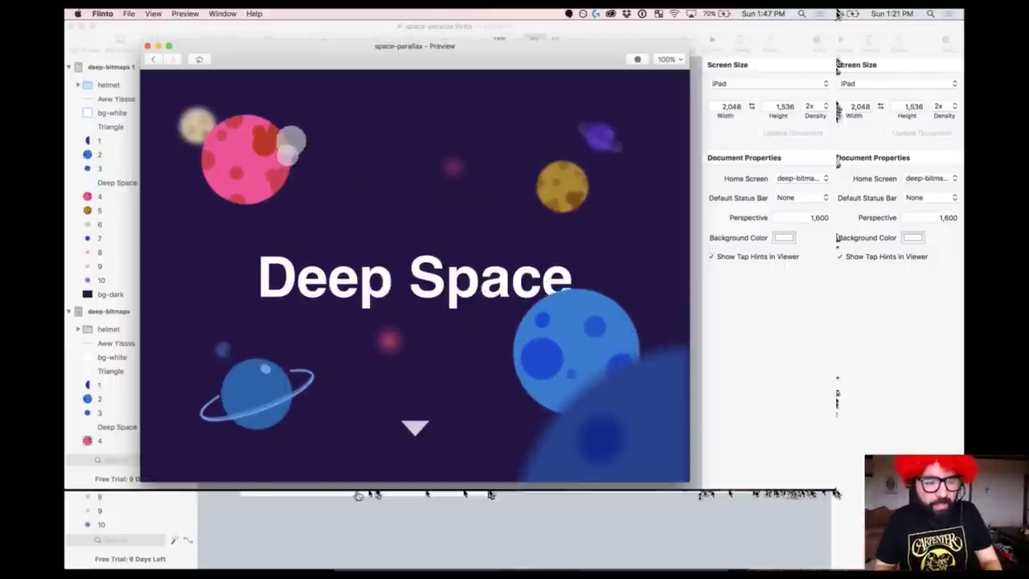
left_click(147, 46)
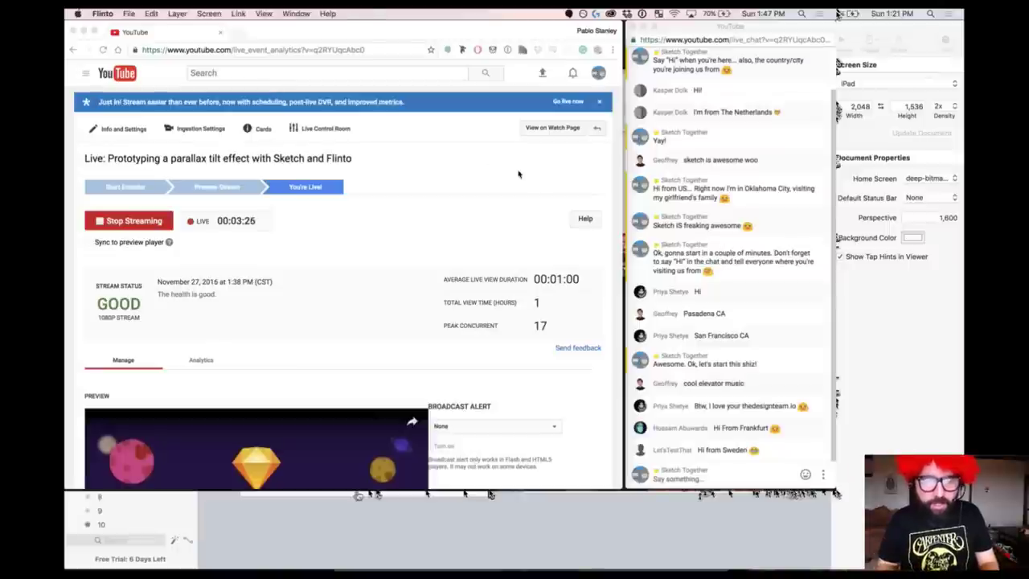
- Switch from the browser to the space-parallax document in Sketch
left_click(517, 173)
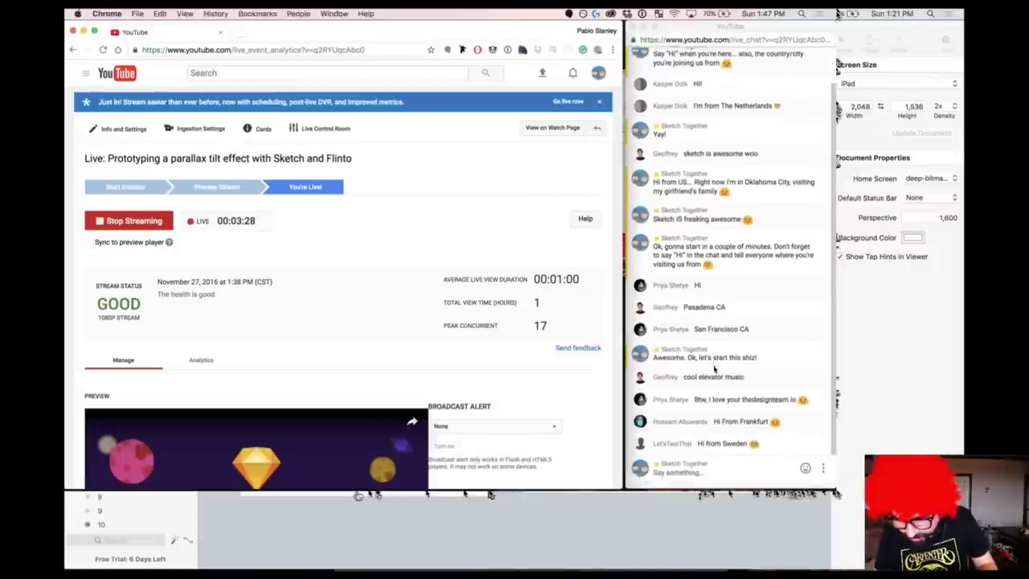
key("super+Tab")
key("super+Tab")
key("super+Tab")
key("super+Tab")
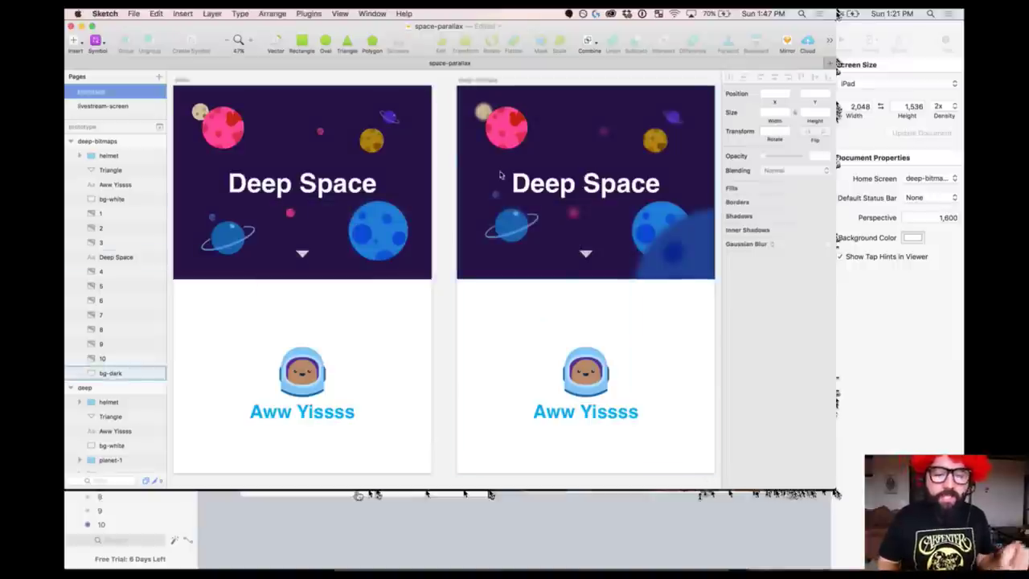
- Check the live output in Gameshow and return to the Sketch document
key("super+Tab")
key("shift+super+Tab")
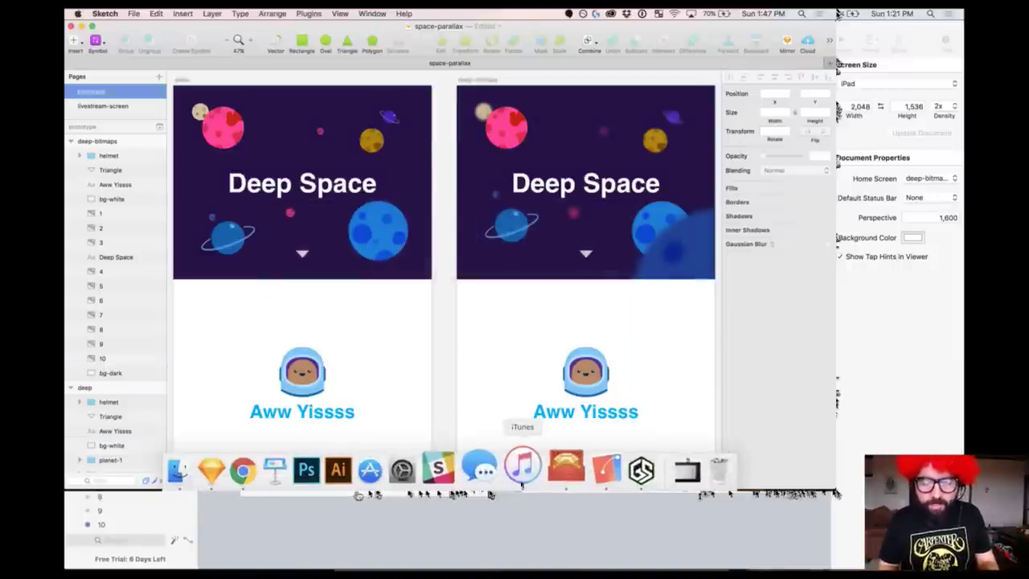
left_click(620, 466)
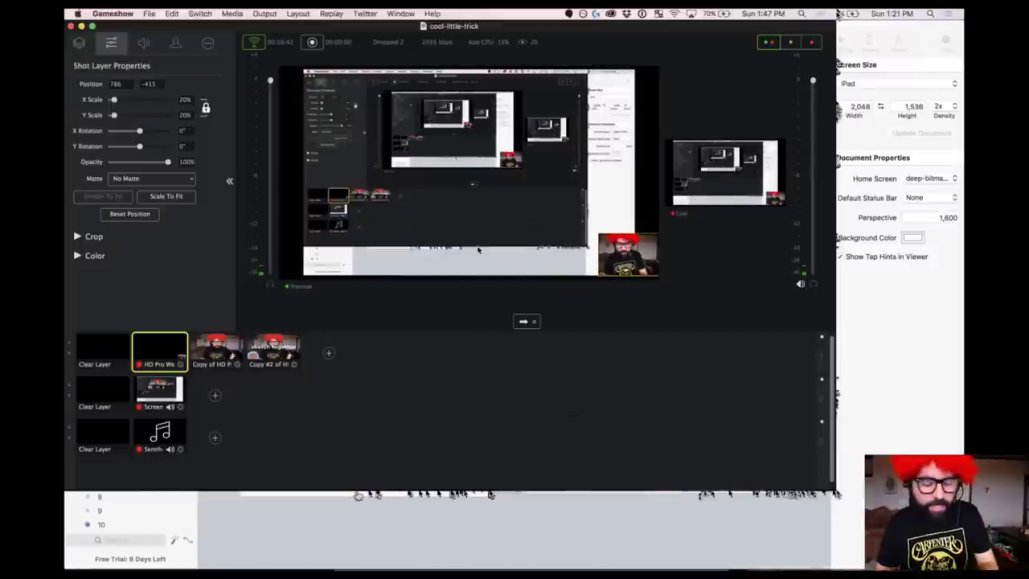
key("super+Tab")
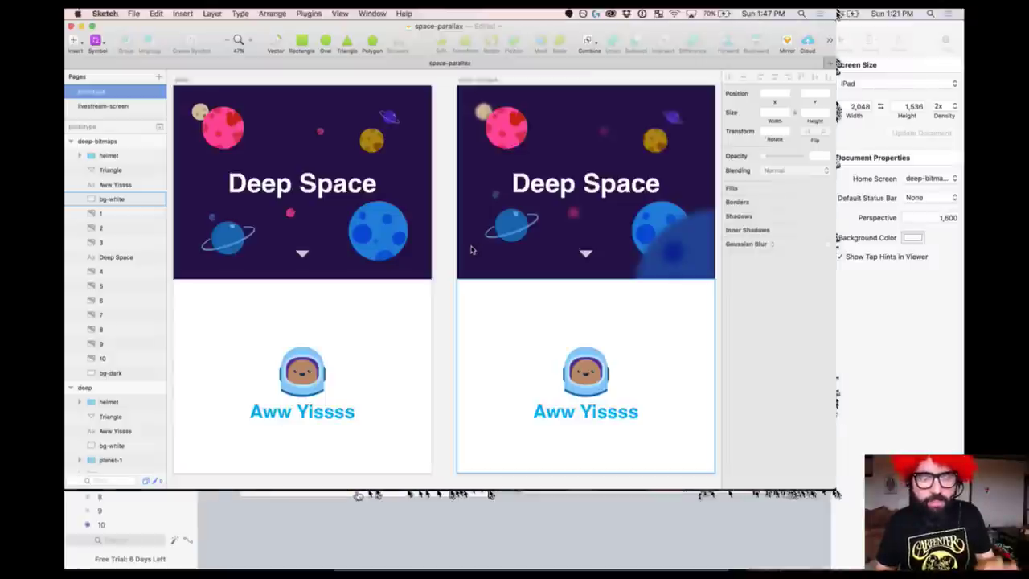
- Look over the planet groups in the deep artboard and view the yellow planet-4 group up close
scroll(436, 226, "left", 5)
left_click(420, 231)
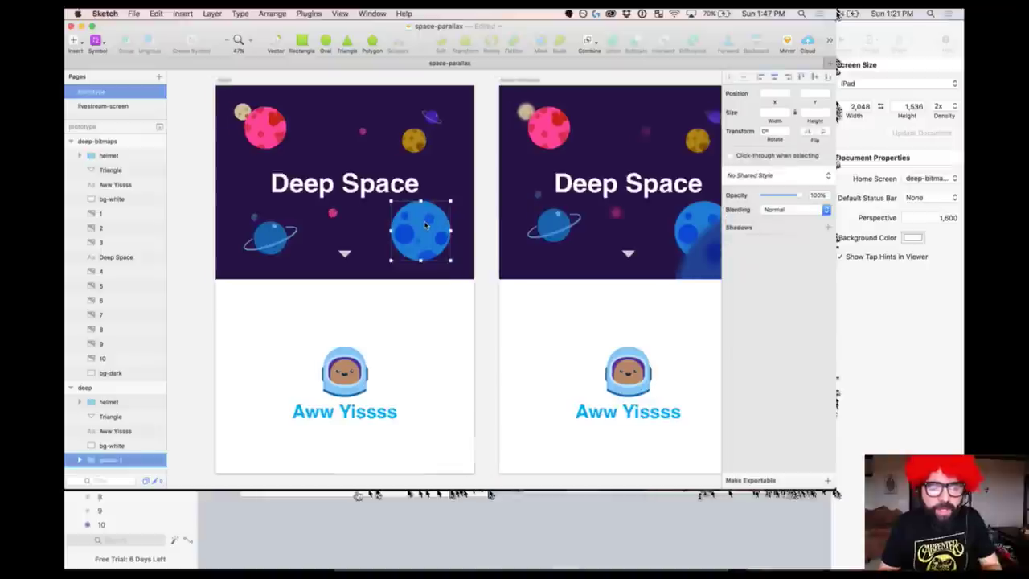
key("z")
mouse_move(215, 83)
left_mouse_down()
mouse_move(385, 261)
mouse_move(479, 302)
left_mouse_up()
left_click(533, 181)
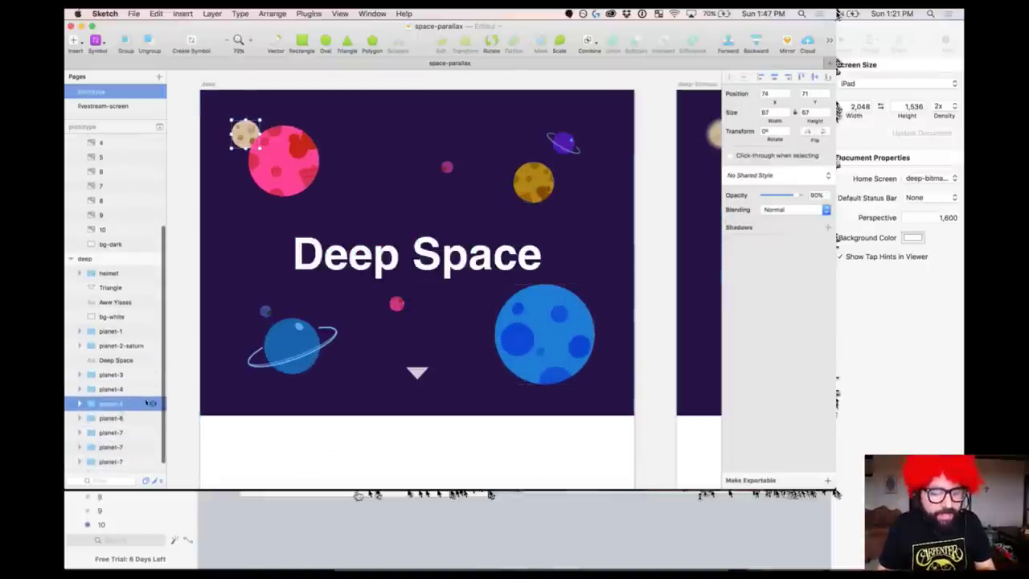
key("super+2")
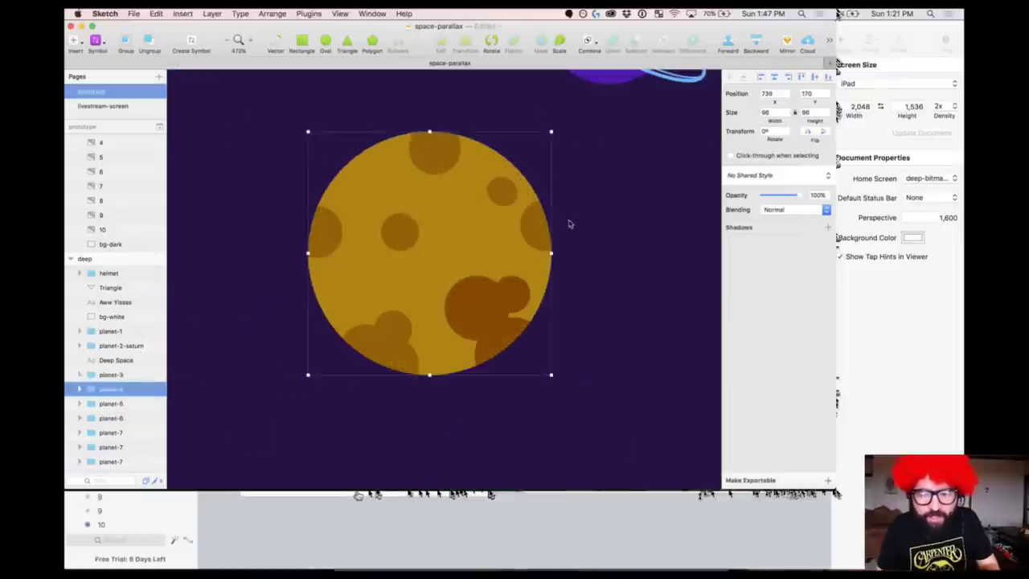
- Inspect the crater ovals in Group 4 and the base oval that make up the yellow planet-4
double_click(443, 155)
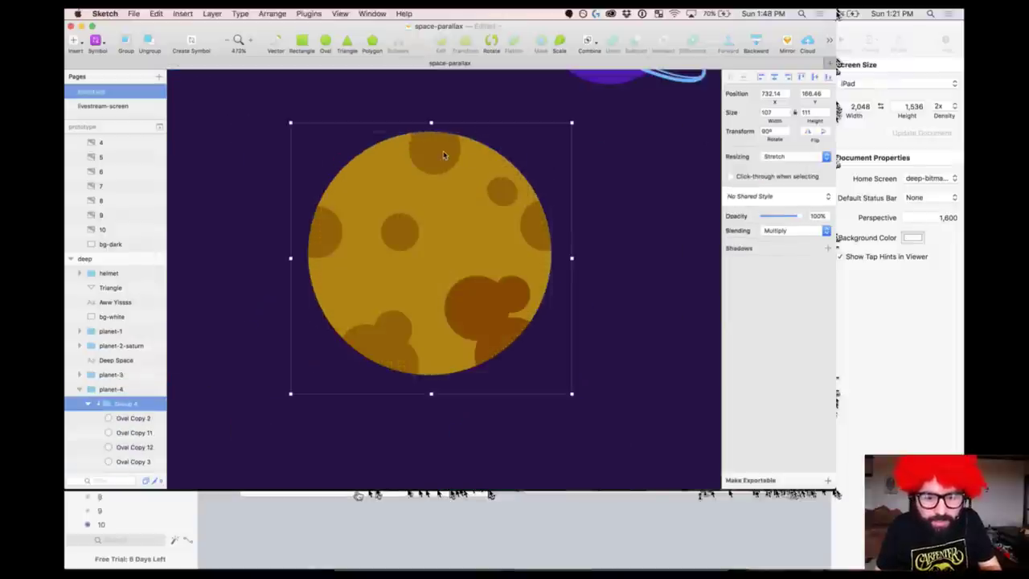
left_click(478, 311)
left_click(386, 330)
left_click(367, 348)
left_click(393, 362)
left_click(399, 233)
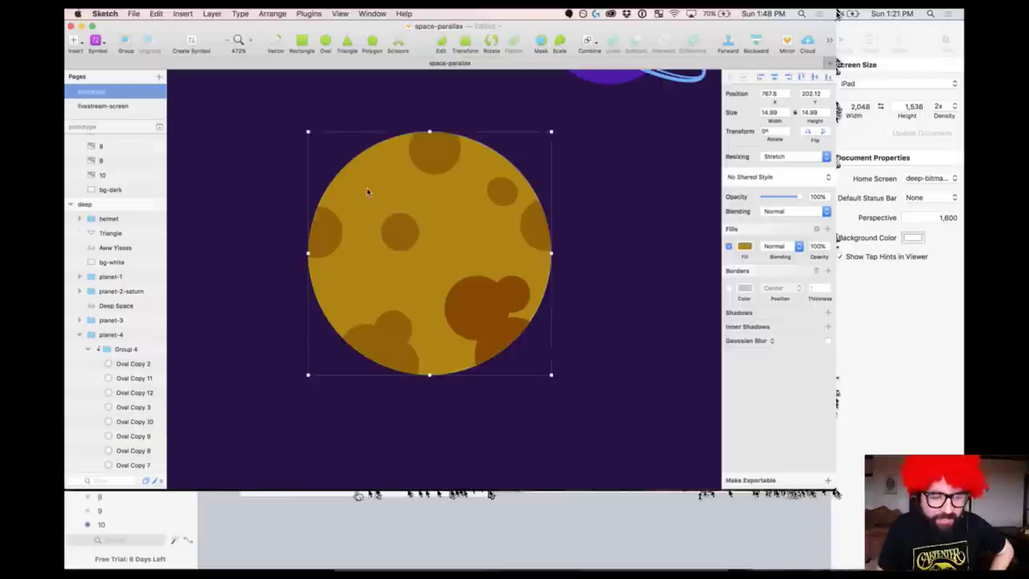
left_click(367, 187)
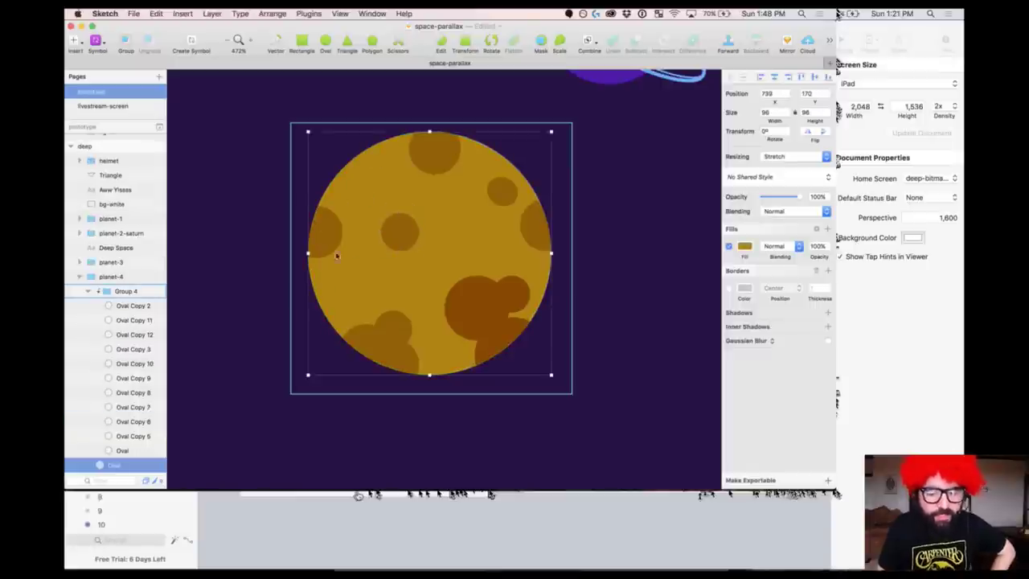
key("super+minus")
key("super+2")
left_click(435, 174)
double_click(435, 174)
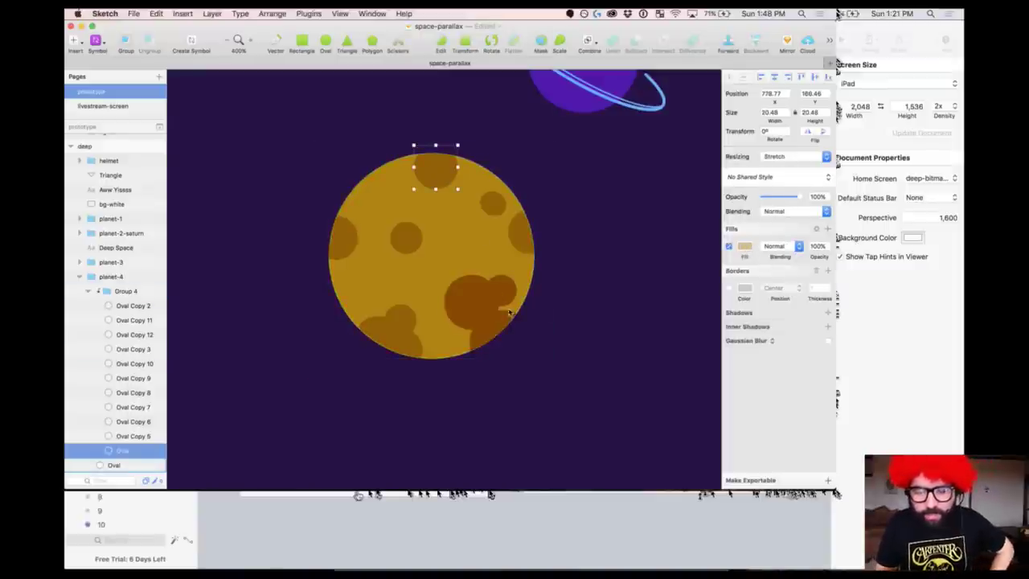
- Try Normal blending on planet-4's crater group, Group 4, and restore it to Multiply
left_click(112, 291)
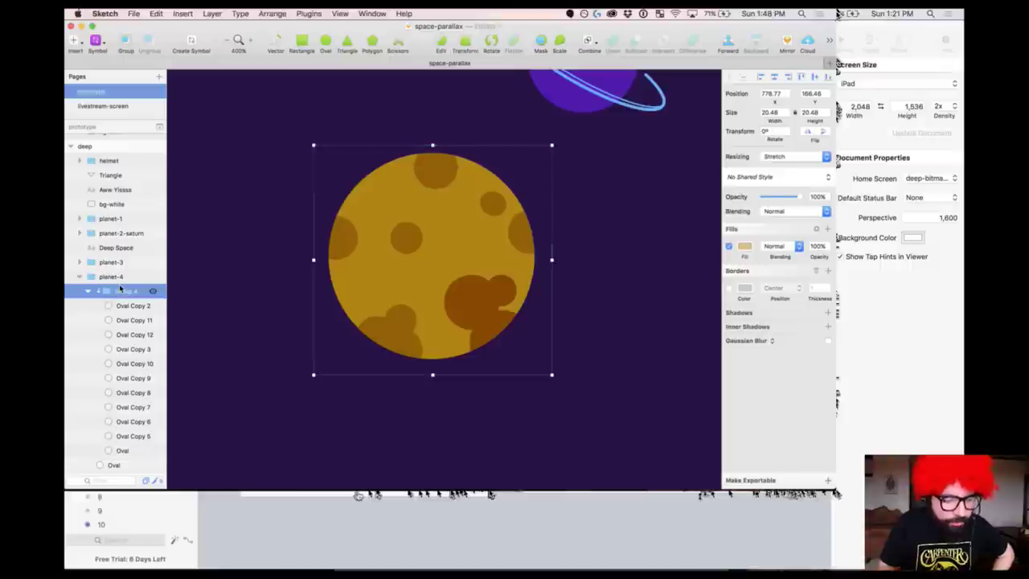
left_click(813, 231)
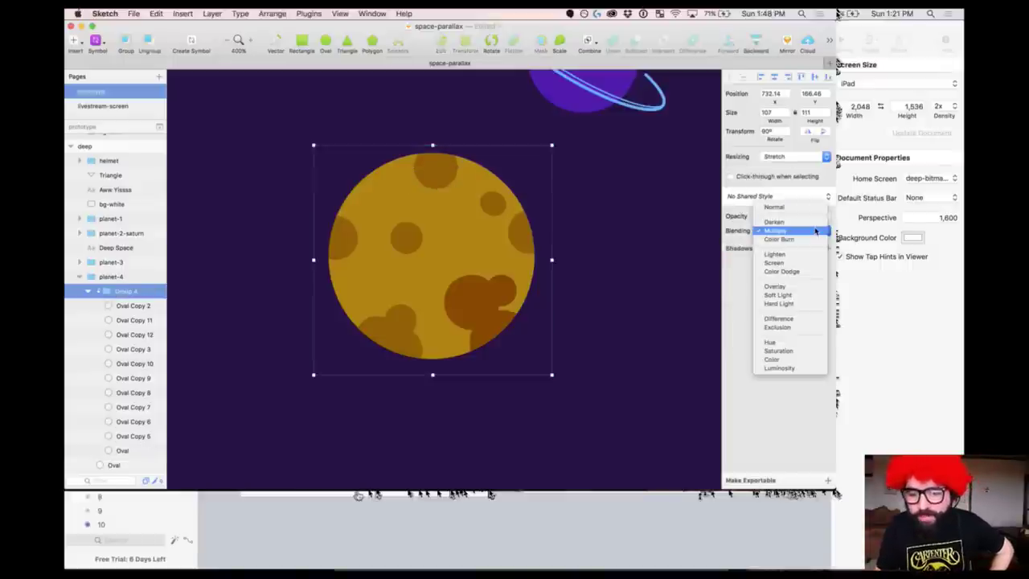
left_click(814, 231)
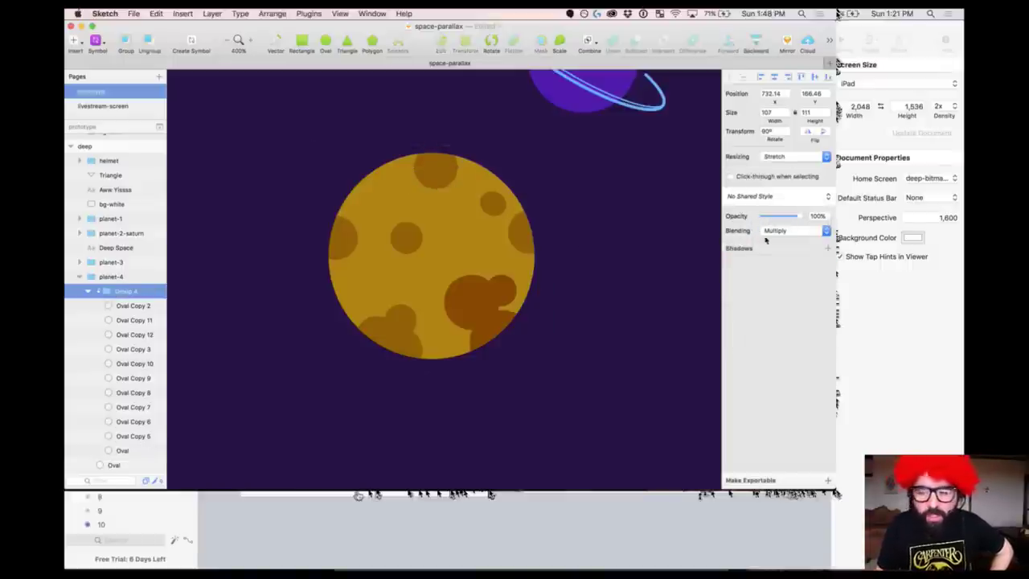
left_click(779, 232)
left_click(786, 208)
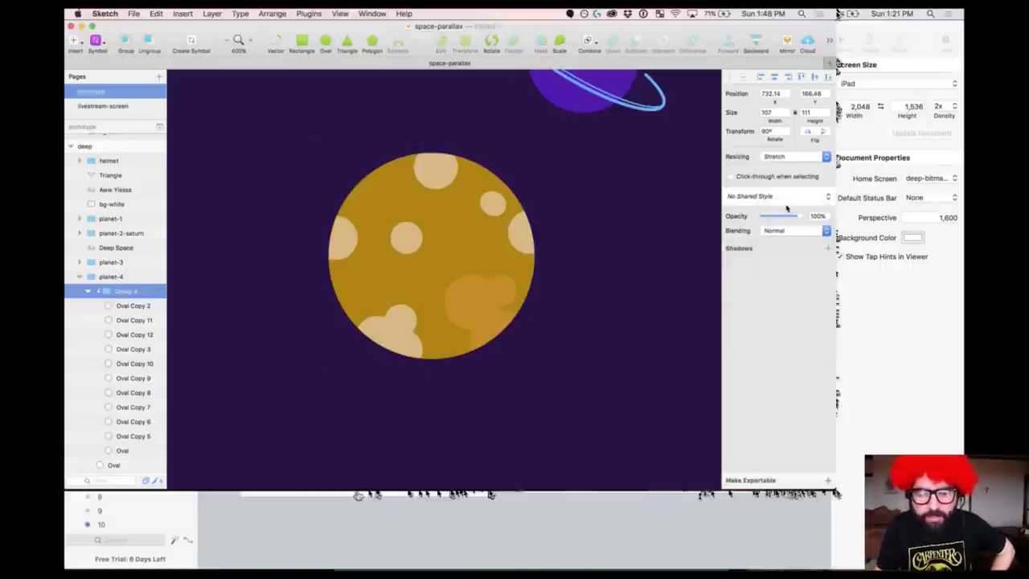
left_click(792, 232)
left_click(789, 257)
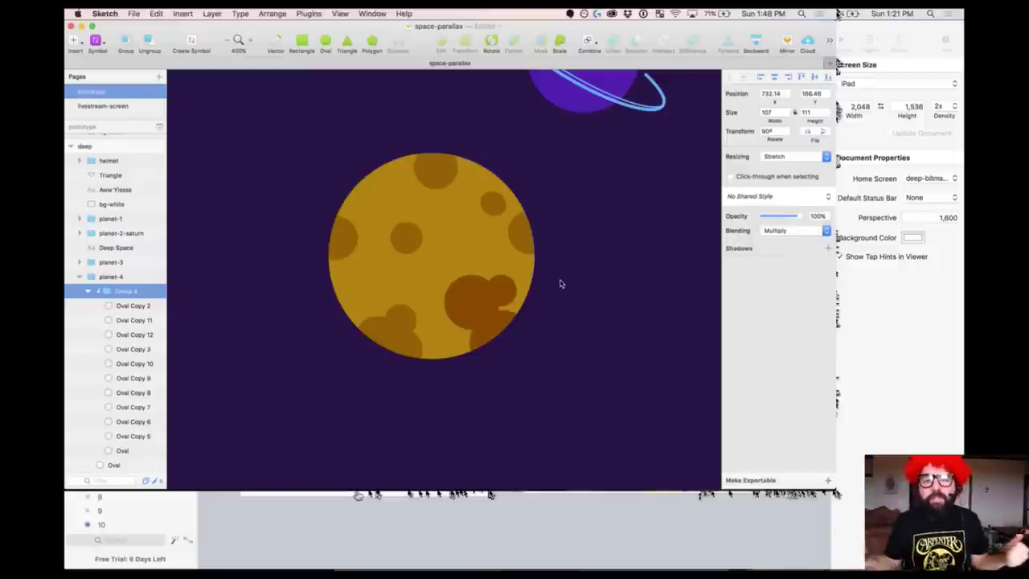
- Deselect the crater group and examine the whole planet scene of the deep artboard
key("super+minus")
key("super+minus")
key("super+minus")
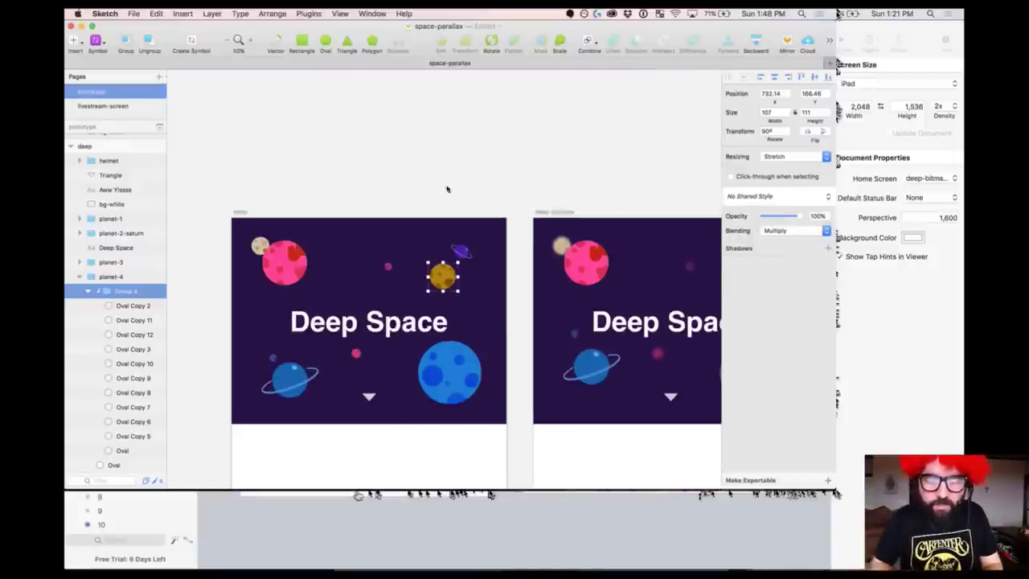
left_click(358, 130)
scroll(359, 130, "down", 5)
left_click_drag(224, 151, 523, 406)
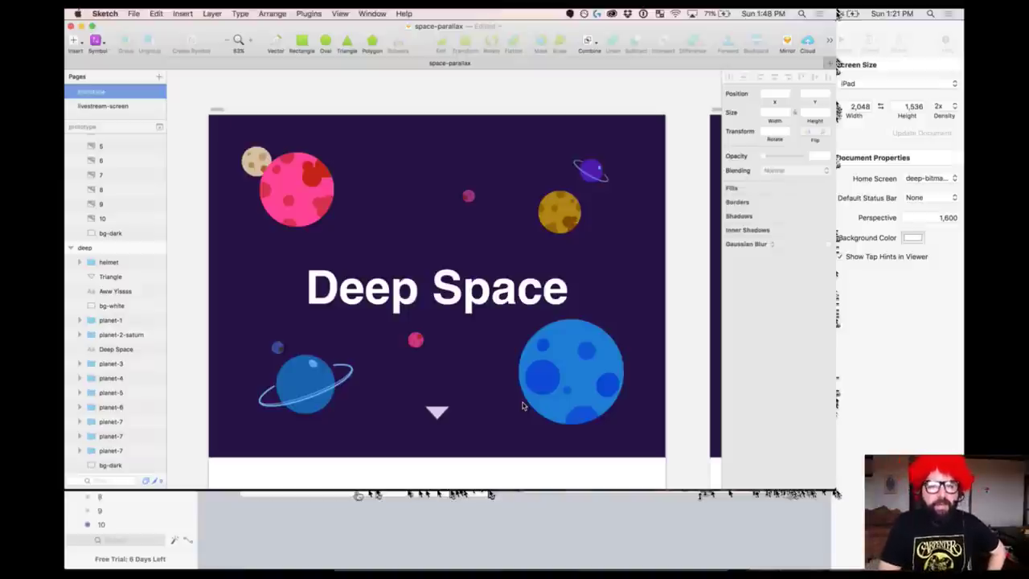
- Inspect the astronaut helmet group and the "Aww Yissss" text in the white section of the deep artboard
scroll(523, 406, "down", 8)
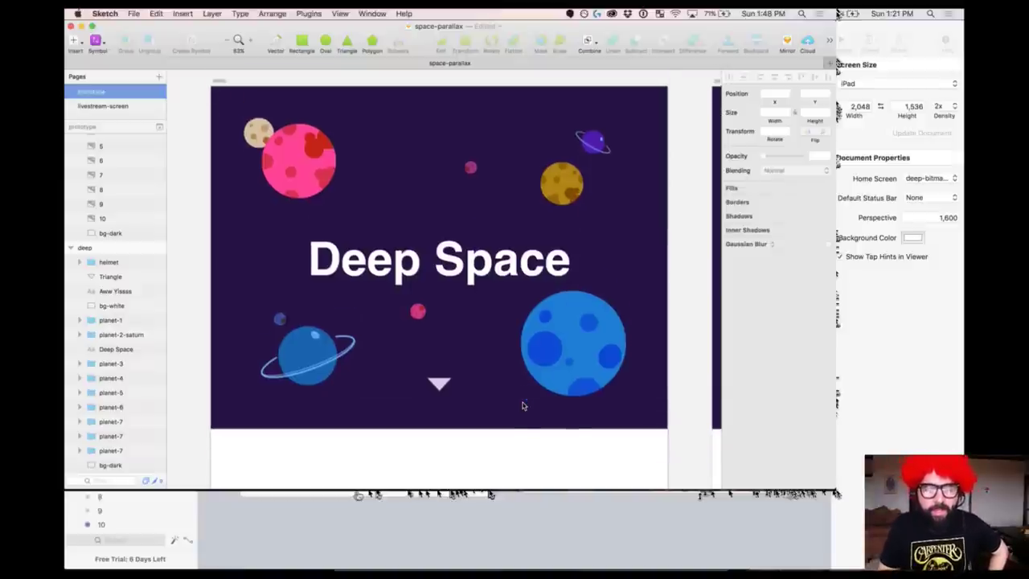
scroll(523, 406, "down", 2)
left_click(426, 305)
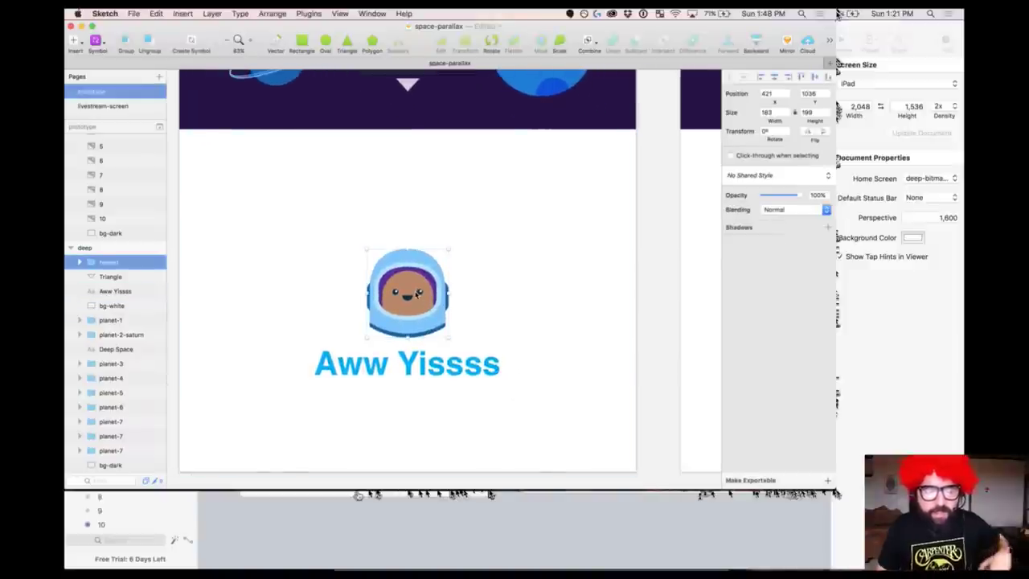
double_click(417, 295)
key("Escape")
left_click(423, 361)
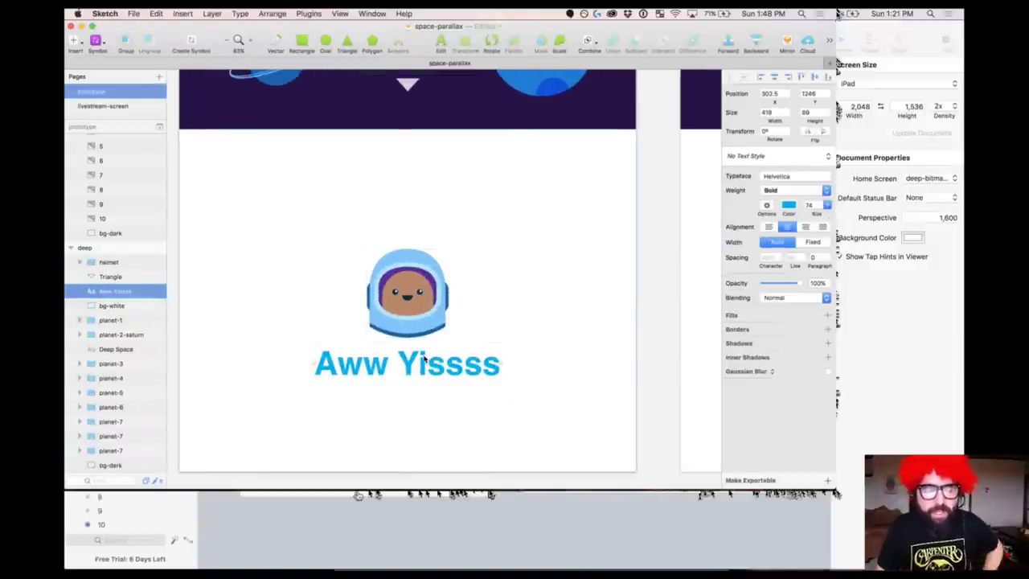
- Compare the deep artboard with the blurred deep-bitmaps artboard beside it
scroll(432, 436, "up", 9)
scroll(432, 438, "down", 1)
key("super+minus")
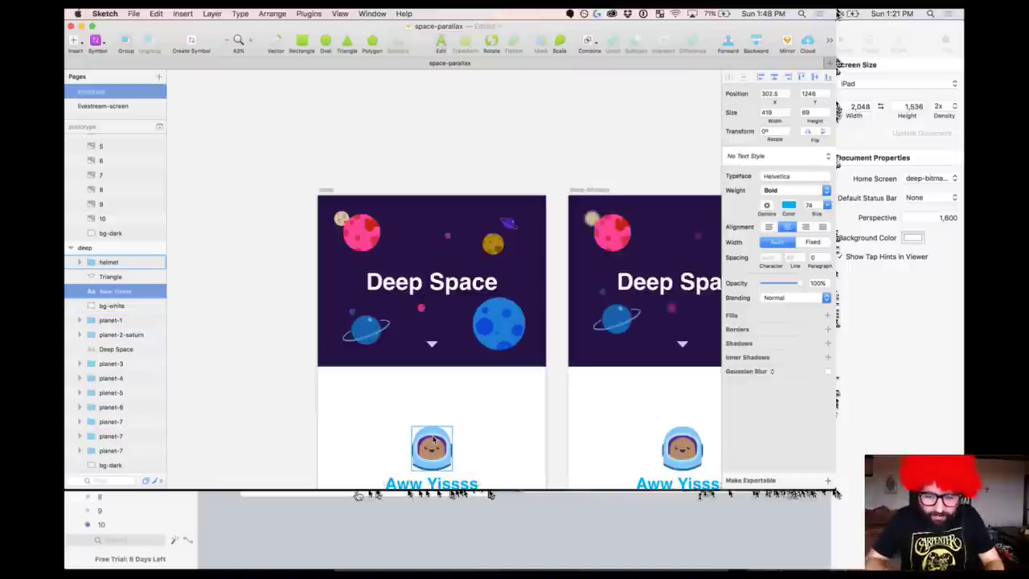
scroll(432, 438, "right", 5)
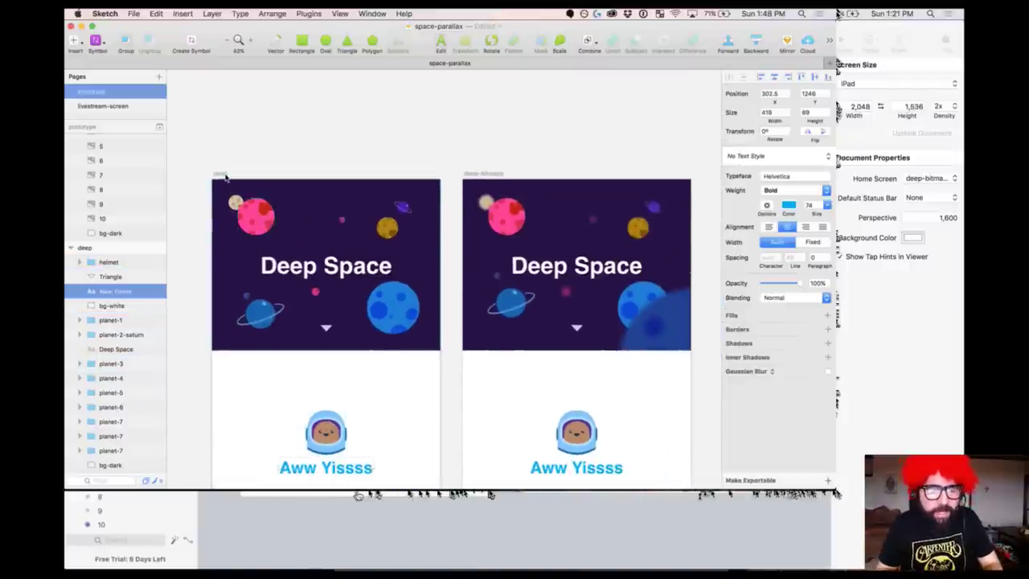
left_click(217, 174)
key("super+plus")
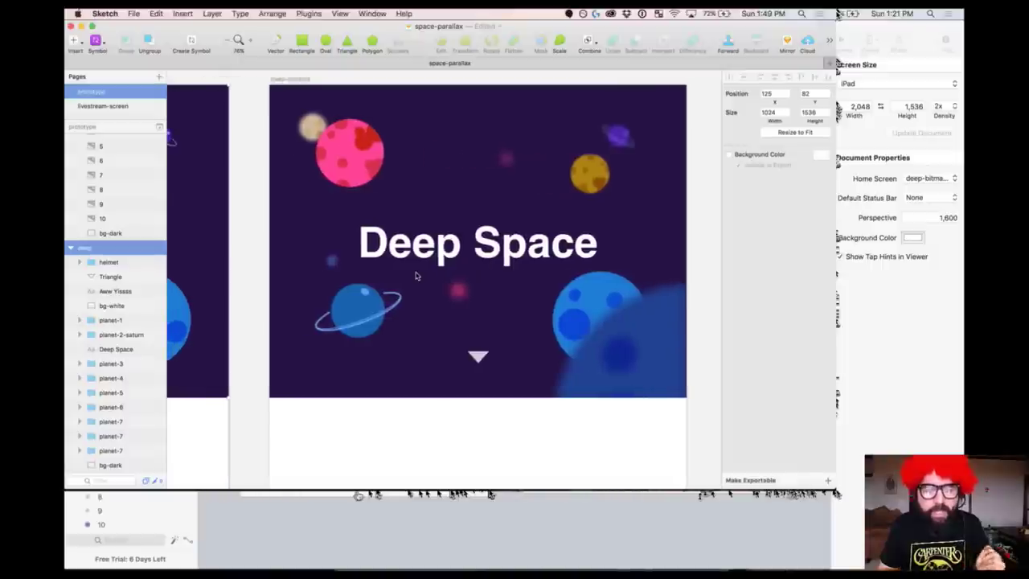
- Check the Gaussian Blur amounts of the purple, cream, yellow, ringed and blue planet bitmaps in deep-bitmaps
left_click(624, 138)
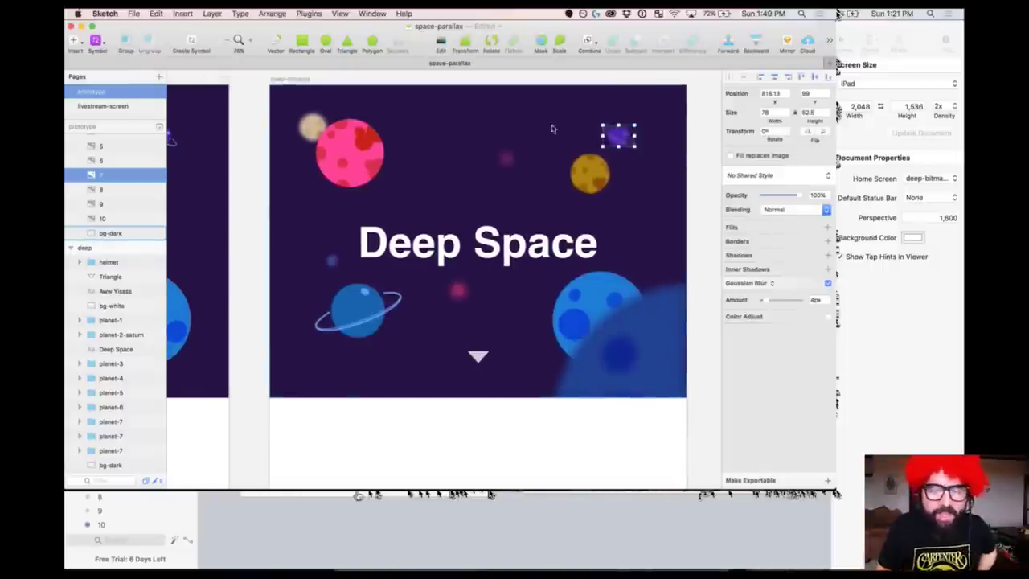
left_click(307, 124)
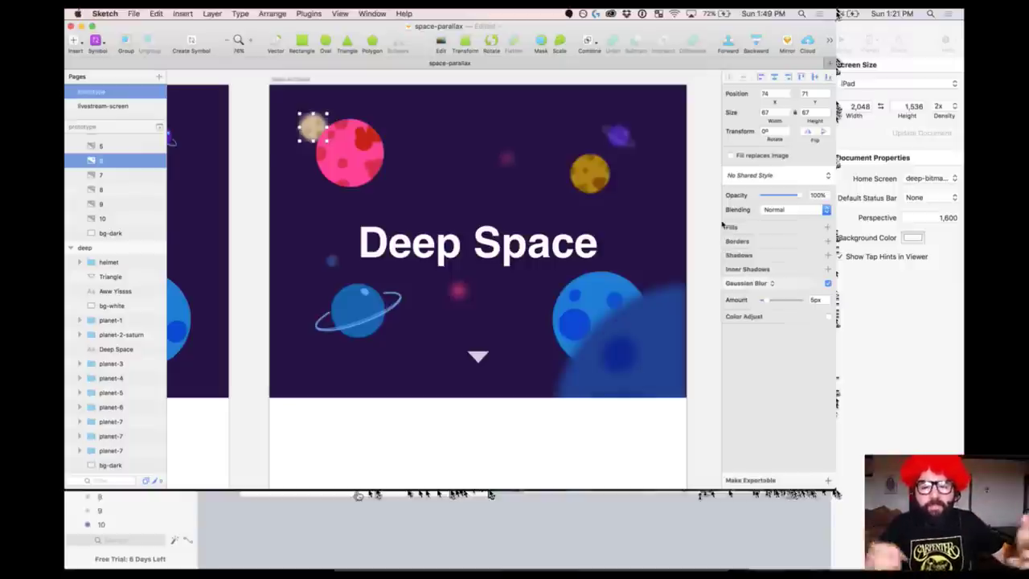
left_click(590, 173)
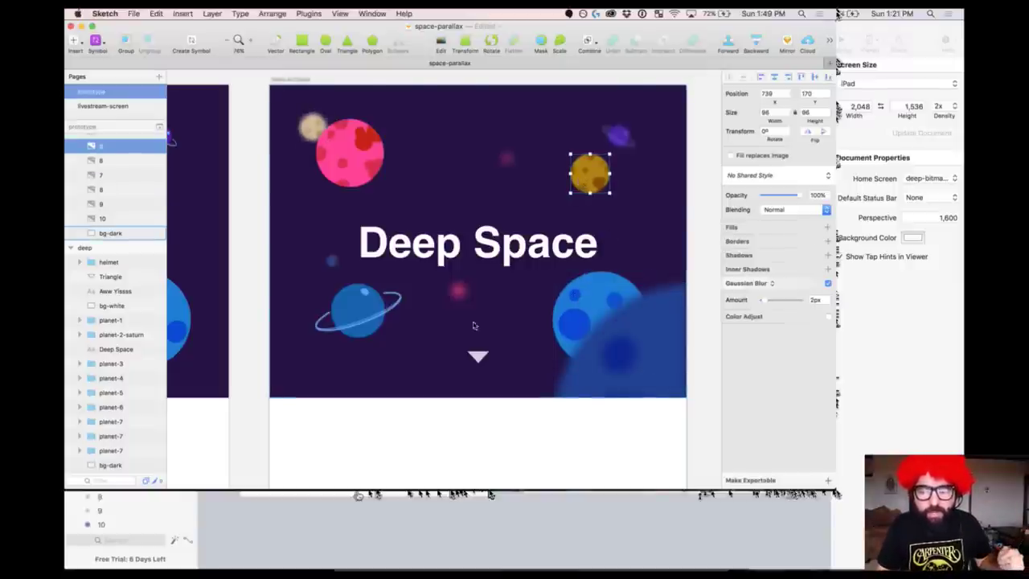
left_click(583, 282)
left_click(373, 298)
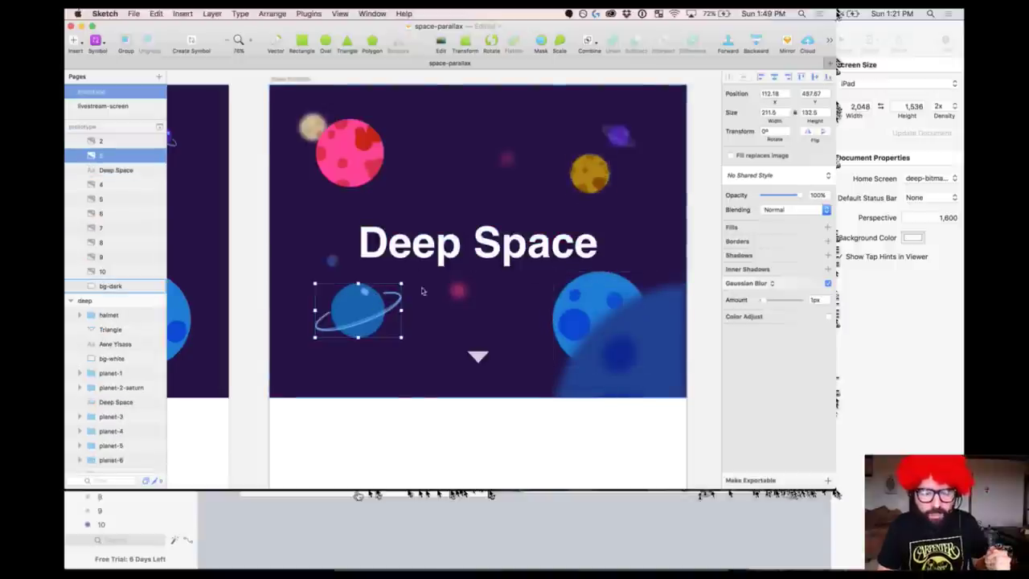
left_click(587, 278)
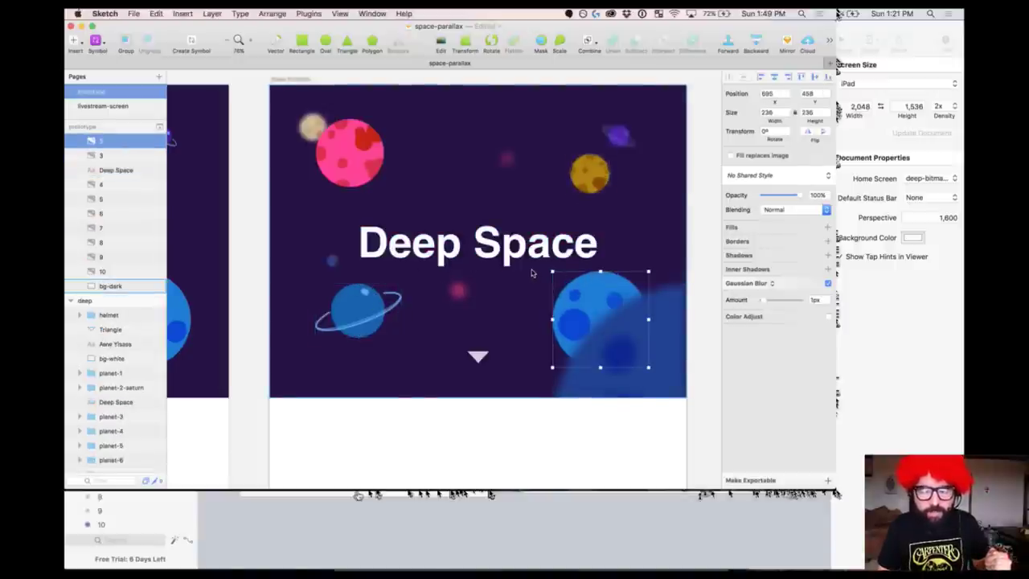
- Set the Gaussian Blur of the large foreground planet, layer 1 in deep-bitmaps, to 13 px
left_click(667, 325)
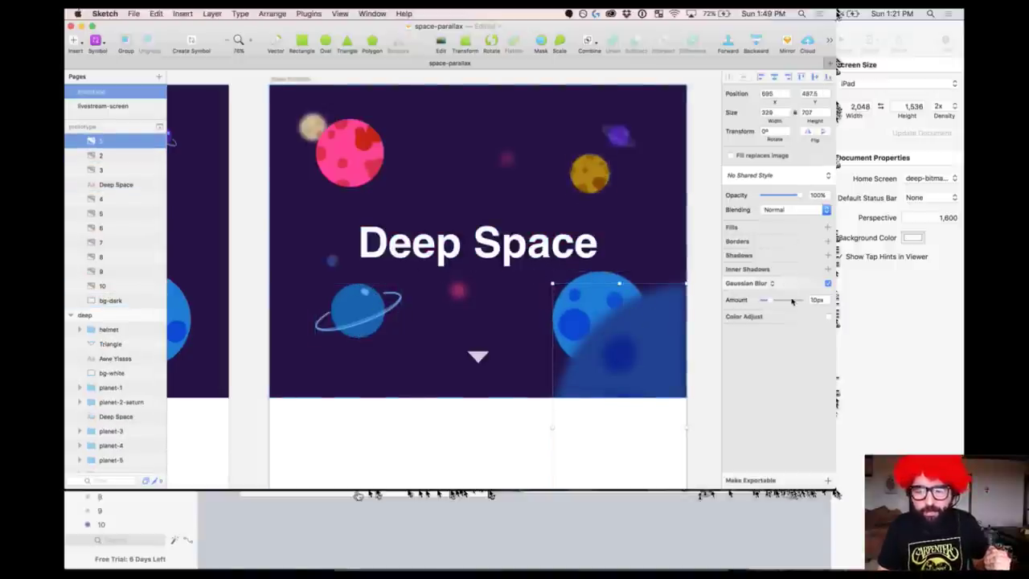
left_click_drag(771, 298, 772, 301)
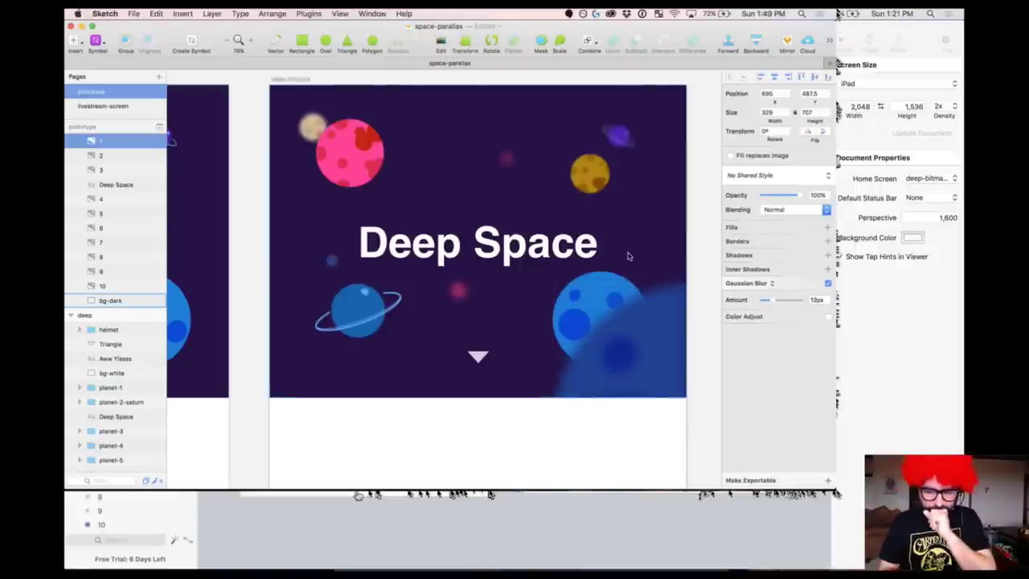
- Compare the purple ringed planet in the deep artboard with its blurred bitmap, layer 7, in deep-bitmaps
left_click(543, 76)
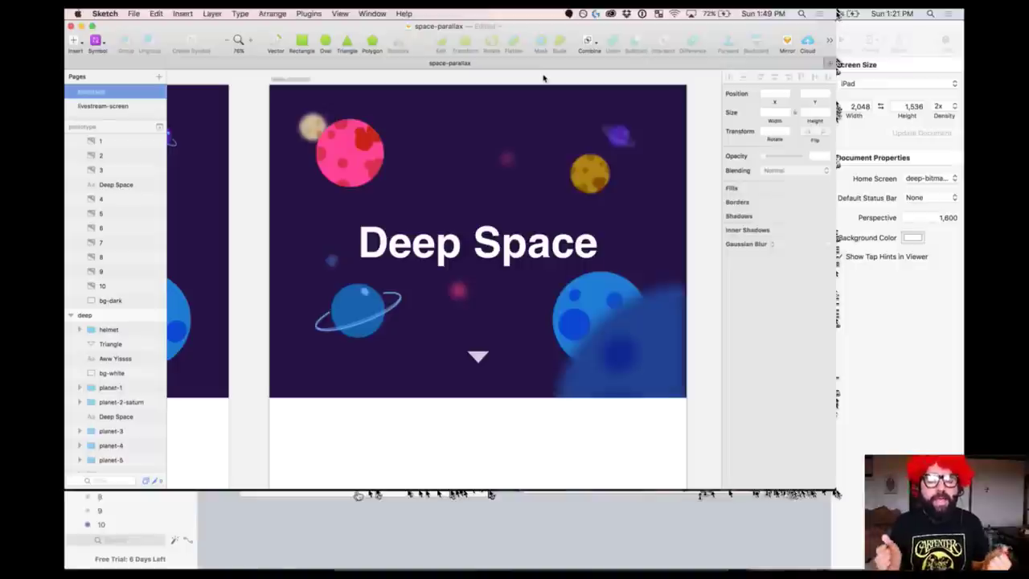
scroll(544, 78, "left", 4)
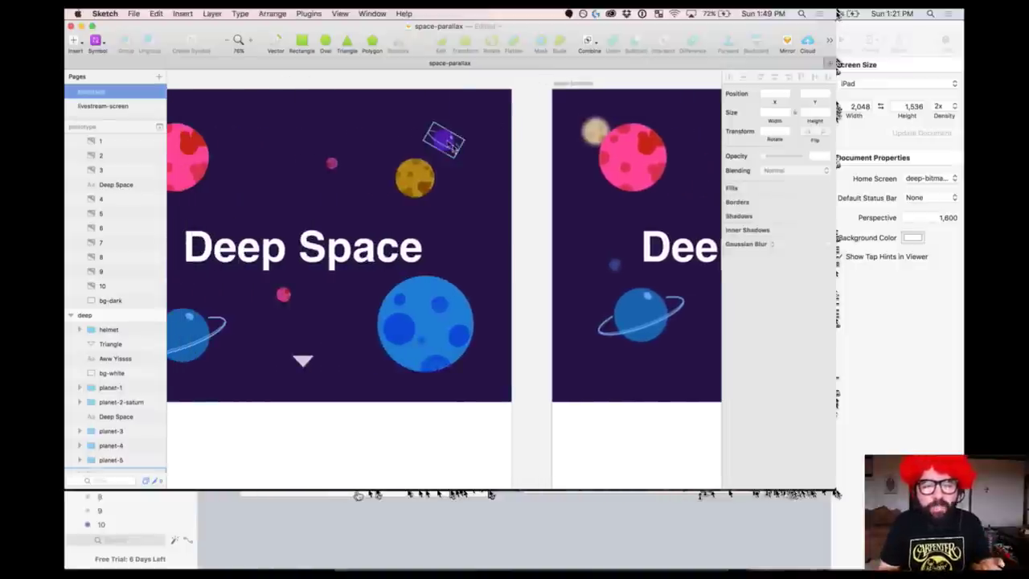
left_click(444, 140)
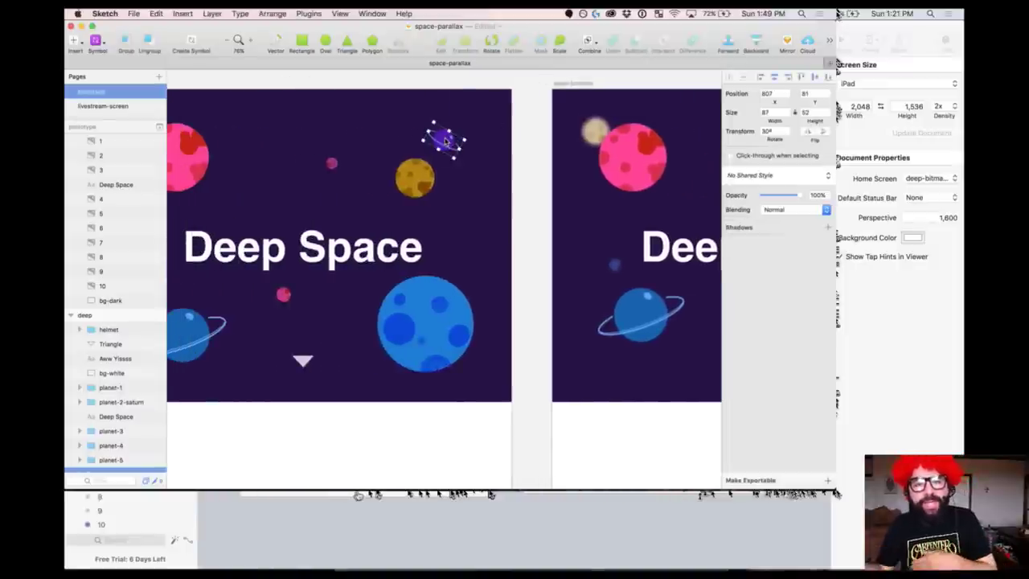
scroll(444, 140, "right", 4)
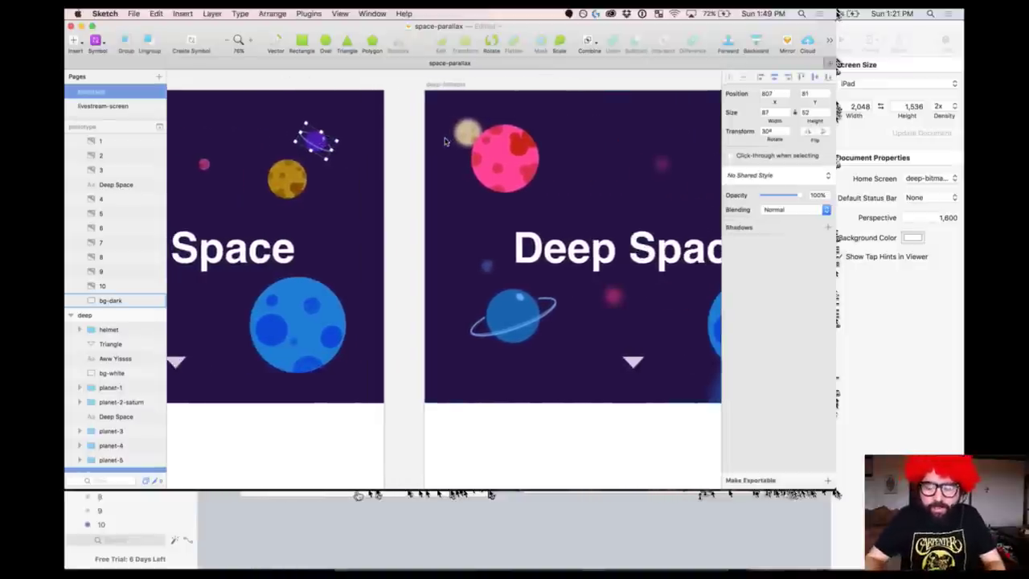
key("super+minus")
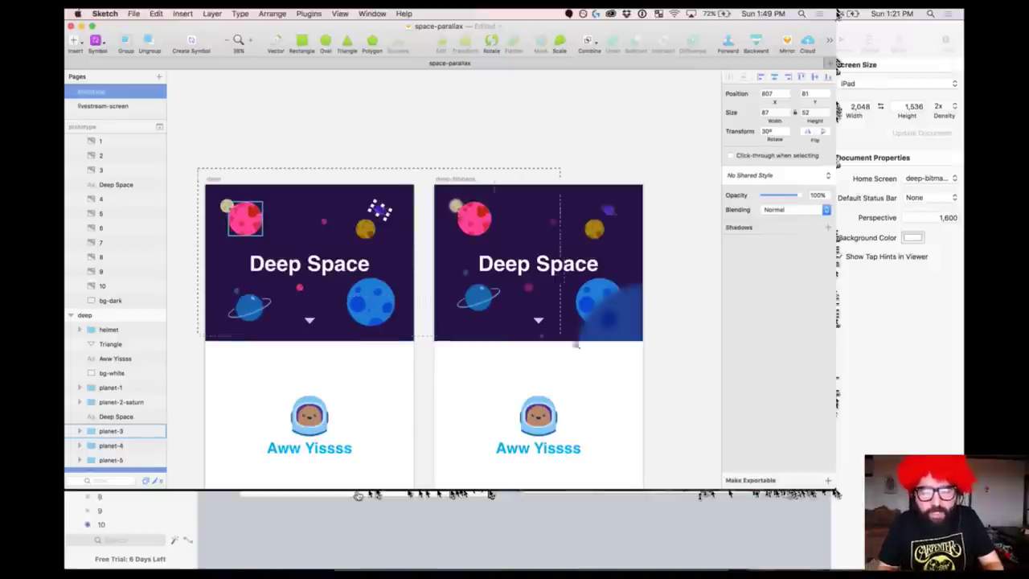
scroll(650, 379, "up", 2)
left_click(660, 202)
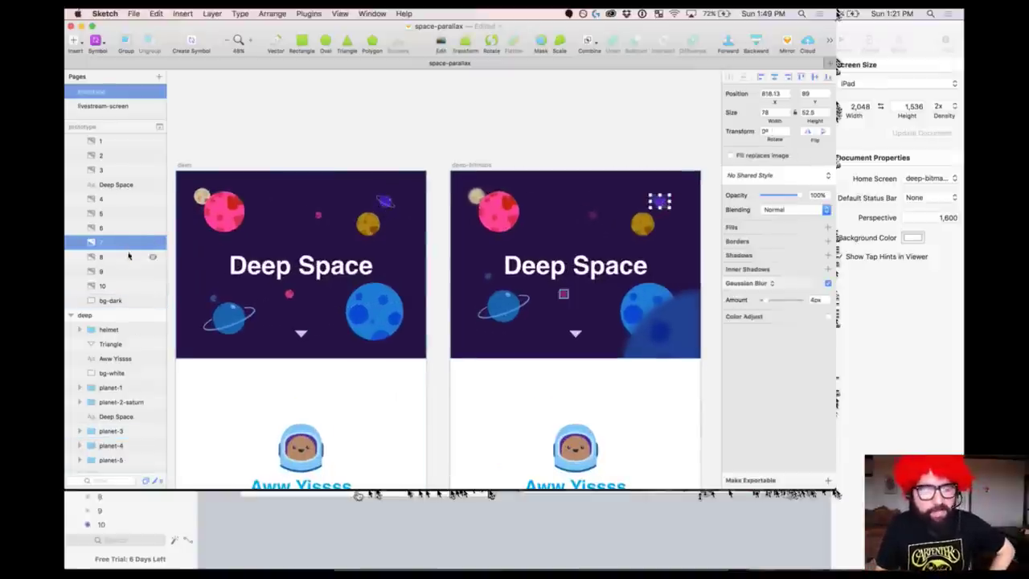
left_click(386, 241)
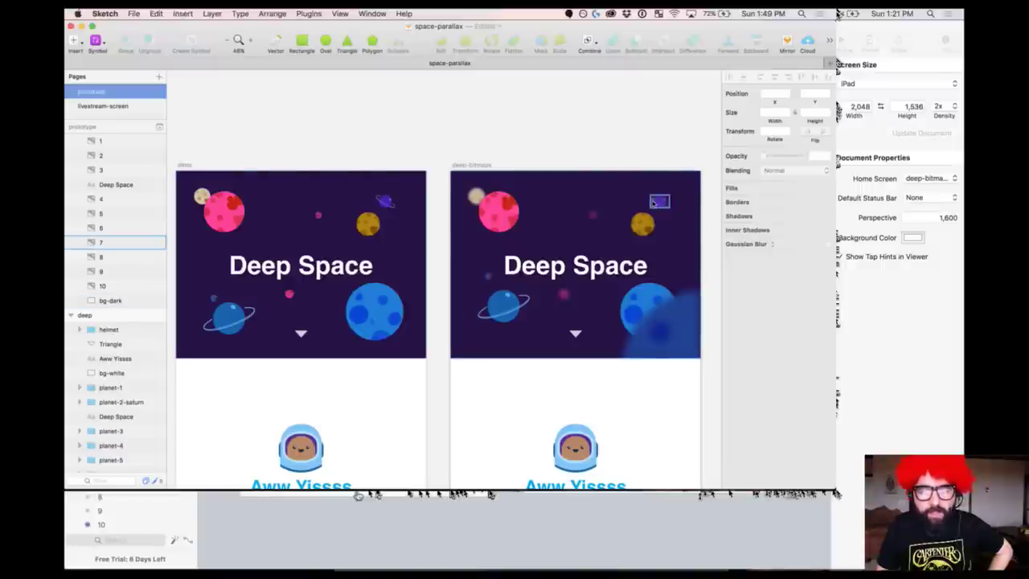
left_click(112, 242)
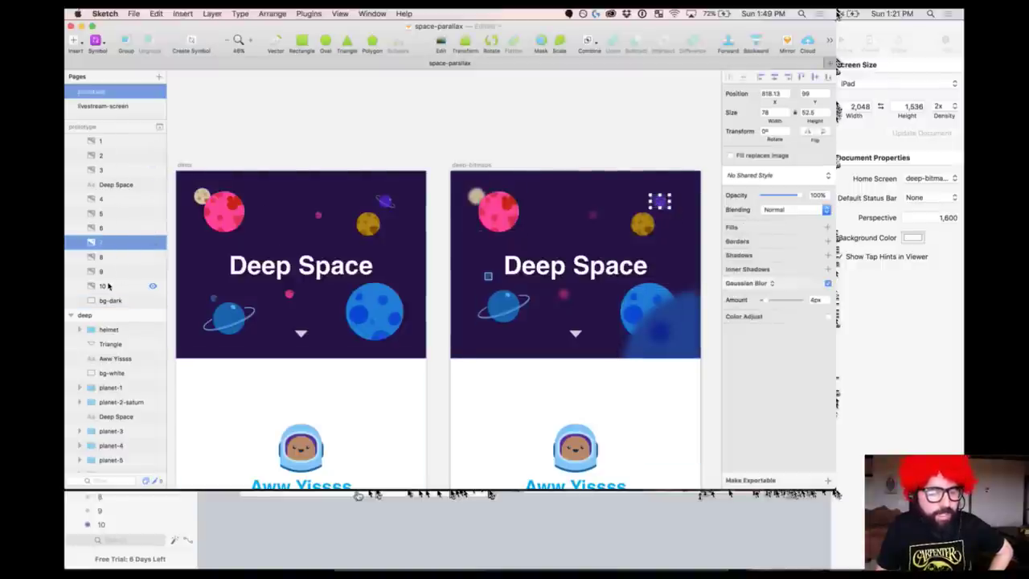
- Flatten the purple ringed planet group in the deep artboard to a bitmap using Flatten Selection to Bitmap
left_click(386, 201)
scroll(82, 424, "down", 2)
scroll(82, 425, "down", 1)
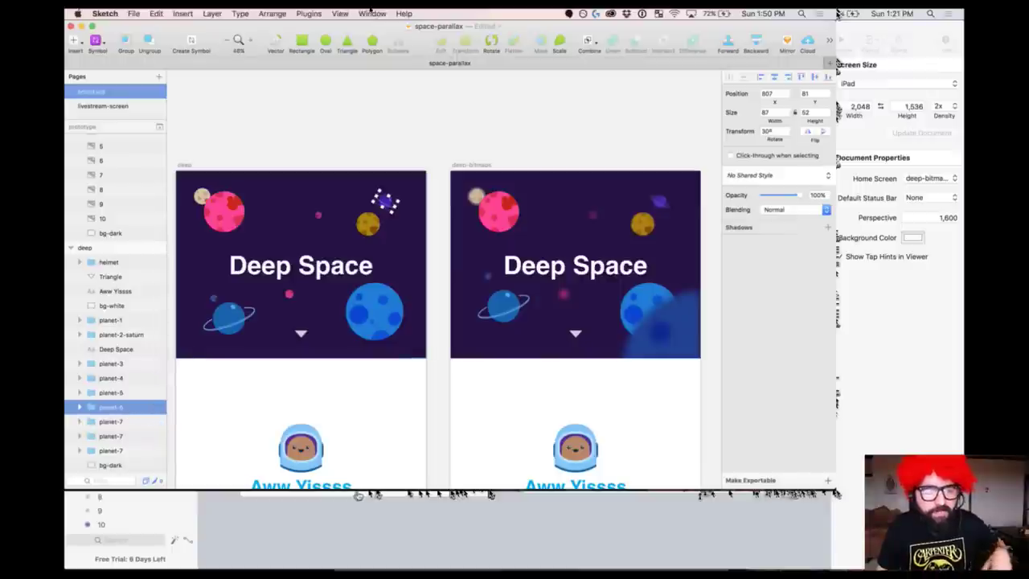
left_click(403, 13)
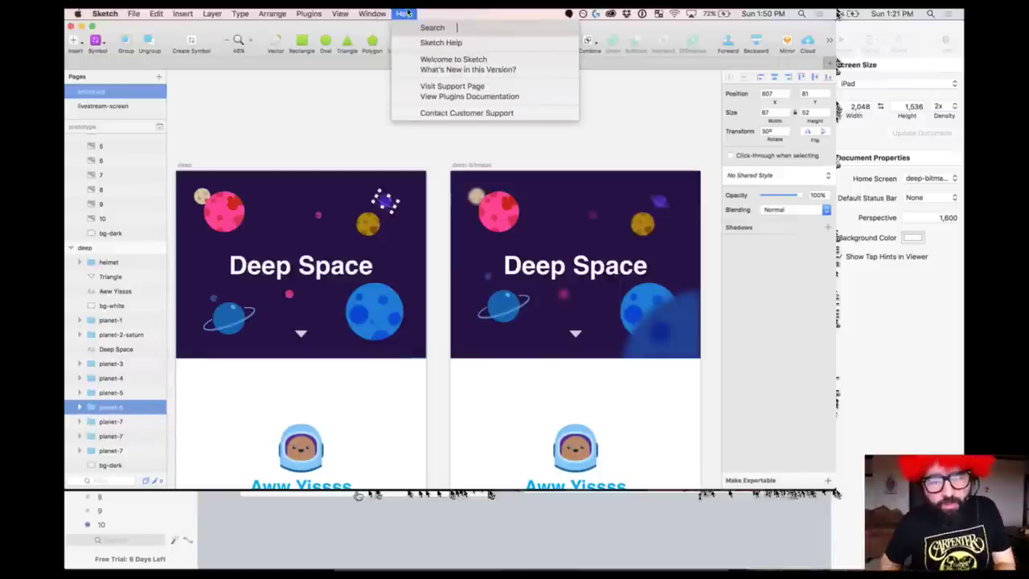
type("bit")
mouse_move(508, 48)
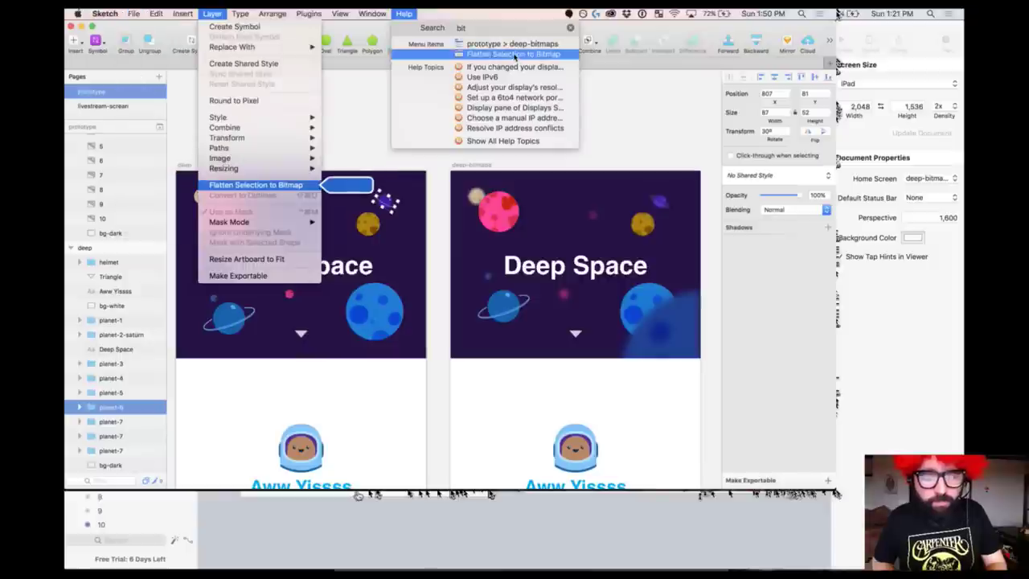
mouse_move(212, 13)
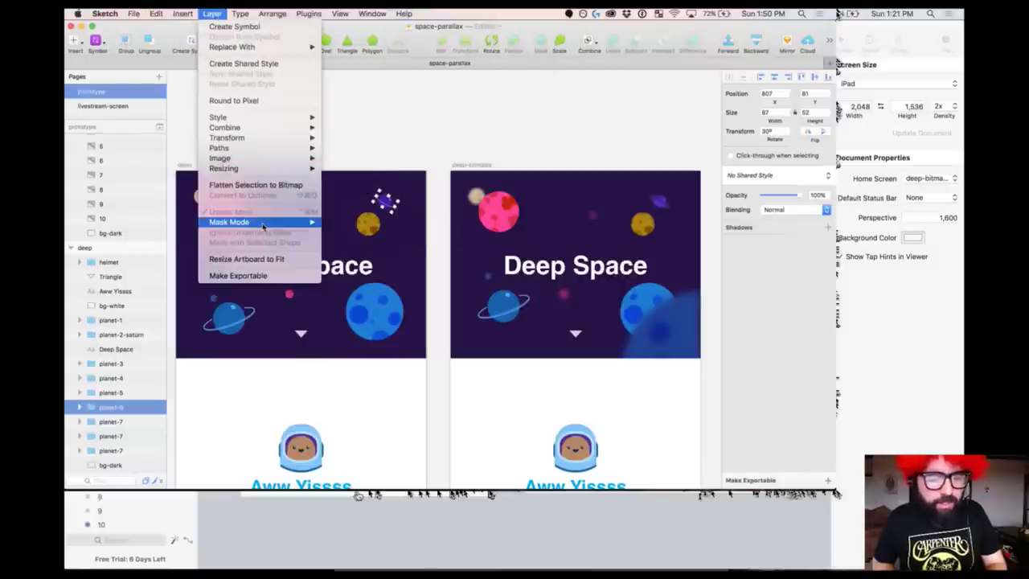
left_click(261, 185)
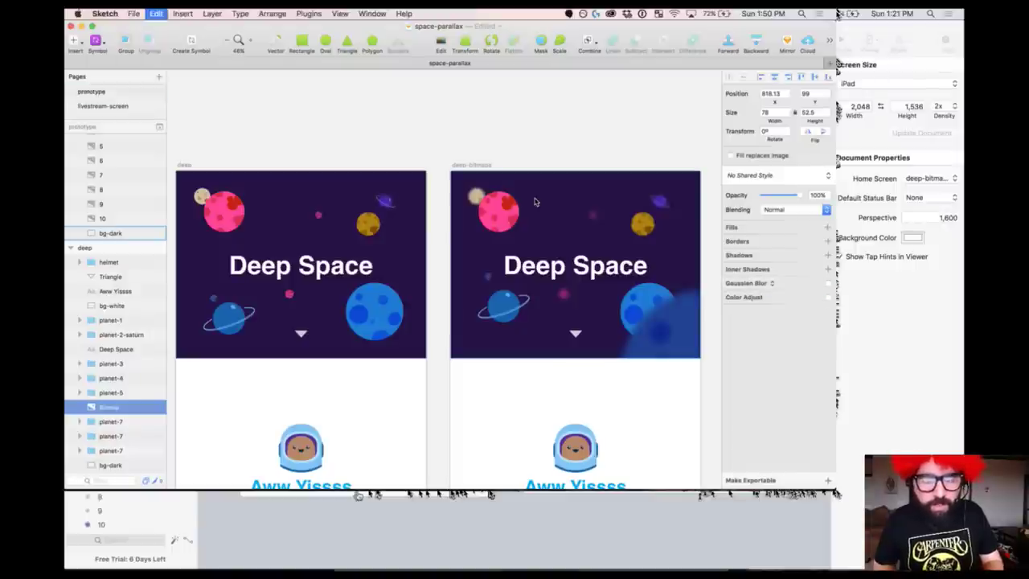
- Undo the flattening of the purple ringed planet in the deep artboard and clear the selection
scroll(358, 183, "up", 5)
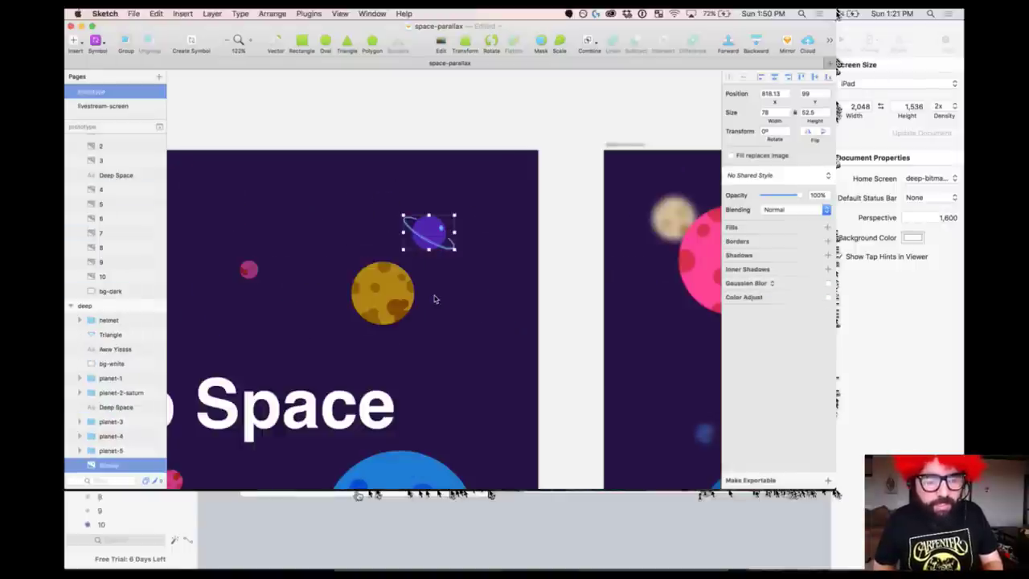
key("super+z")
key("super+z")
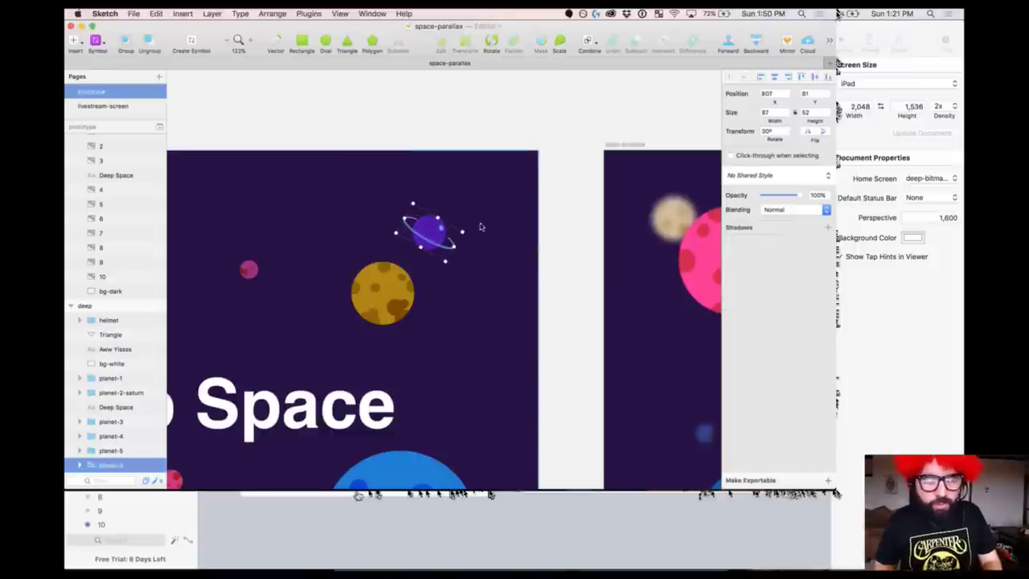
scroll(113, 450, "down", 3)
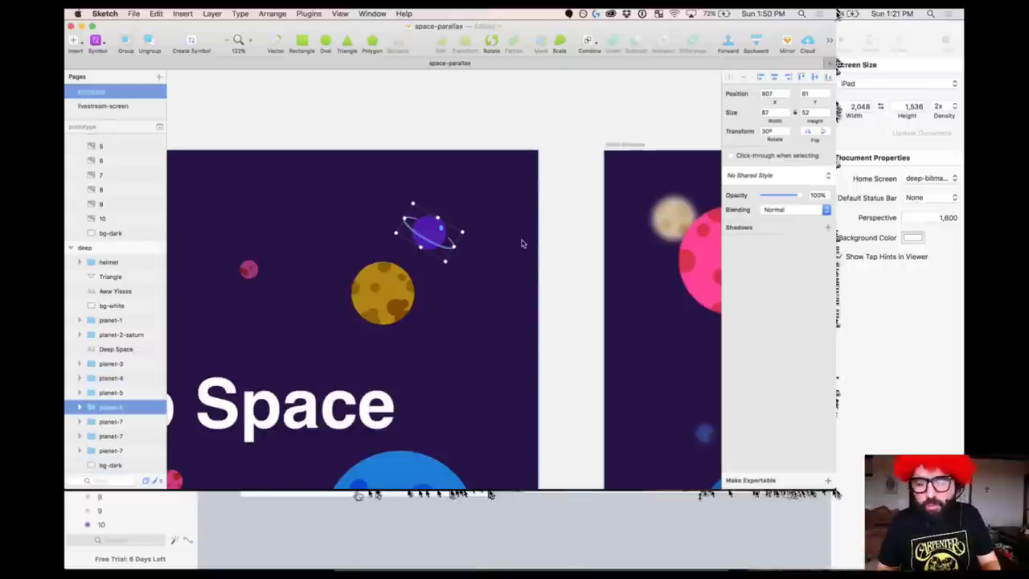
left_click(469, 94)
key("super+0")
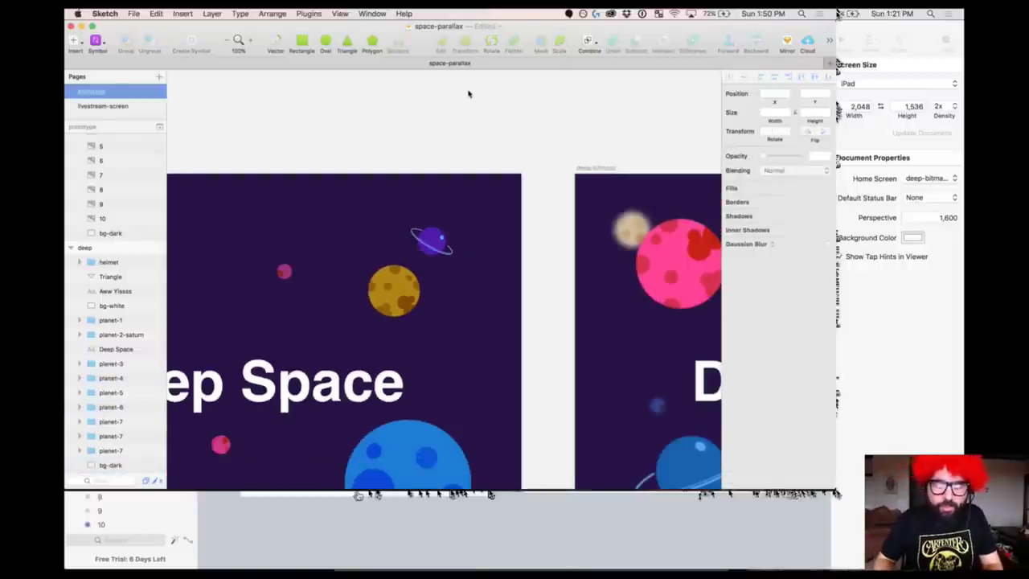
- Inspect the Gaussian Blur settings of the "Deep Space" title and the pink, yellow and purple planets in deep-bitmaps
key("super+minus")
scroll(482, 92, "down", 3)
scroll(562, 128, "right", 3)
scroll(611, 141, "right", 2)
left_click_drag(338, 92, 649, 372)
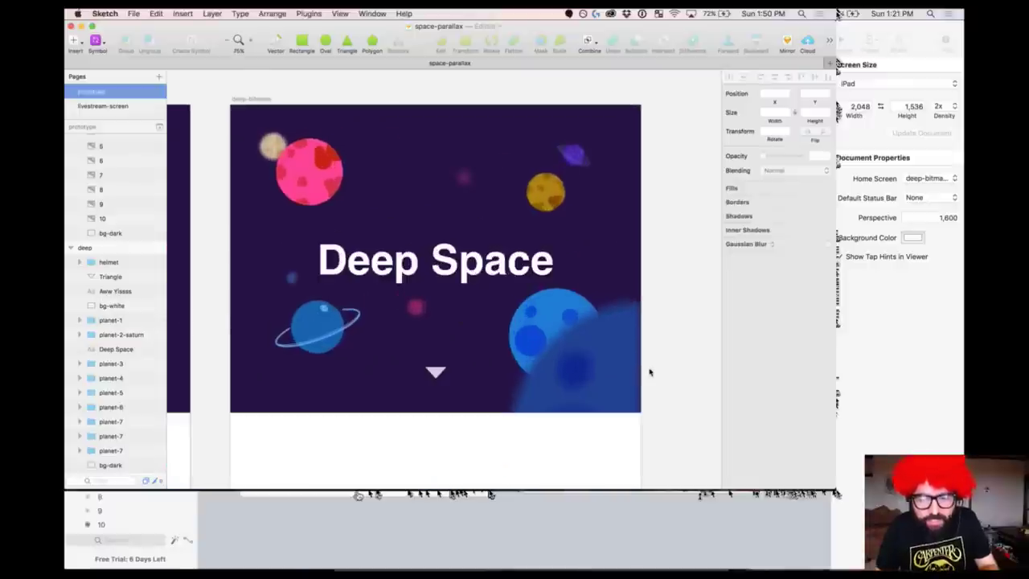
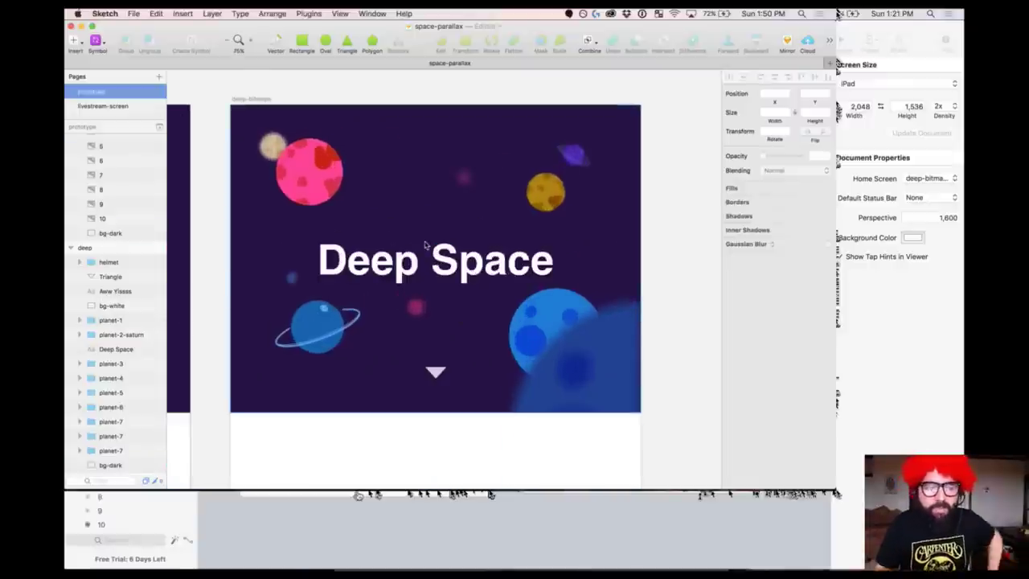
left_click(406, 261)
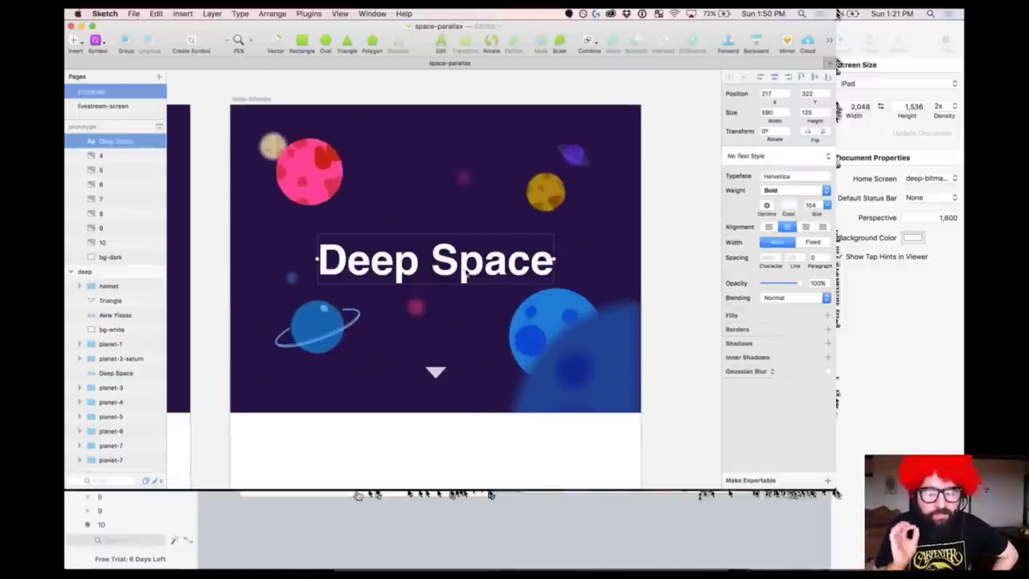
left_click(540, 191)
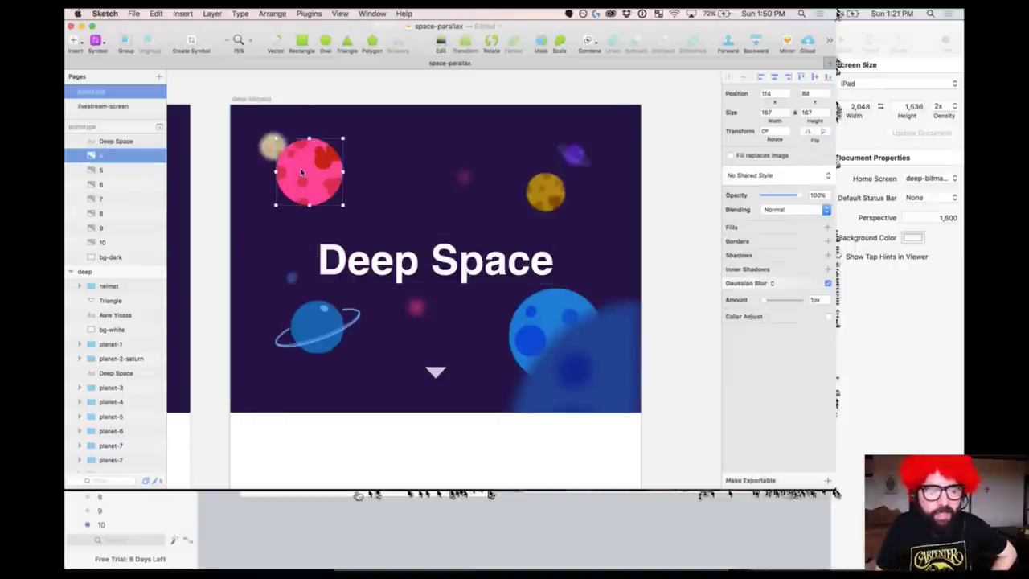
left_click(463, 177)
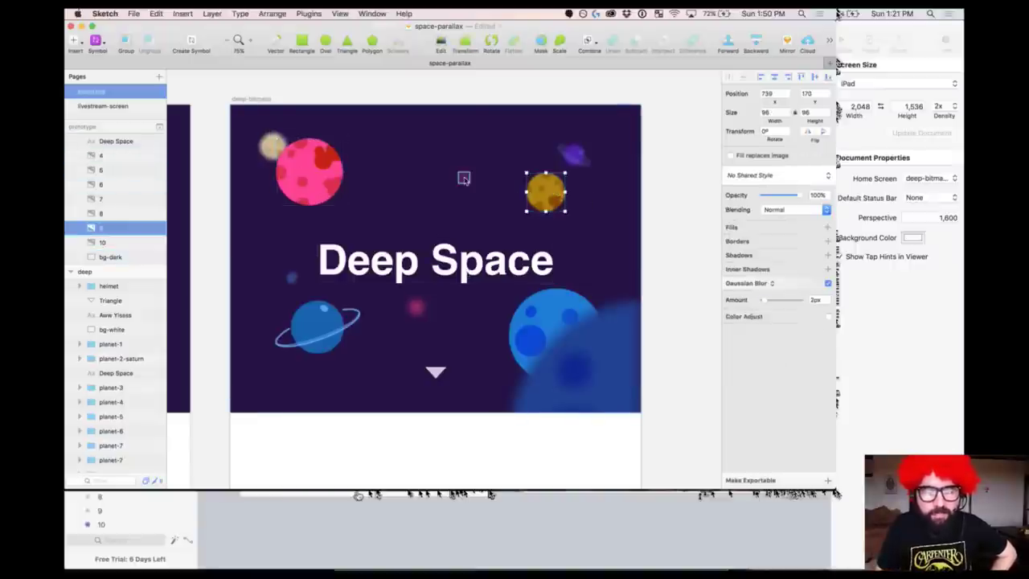
left_click(573, 155)
left_click(675, 178)
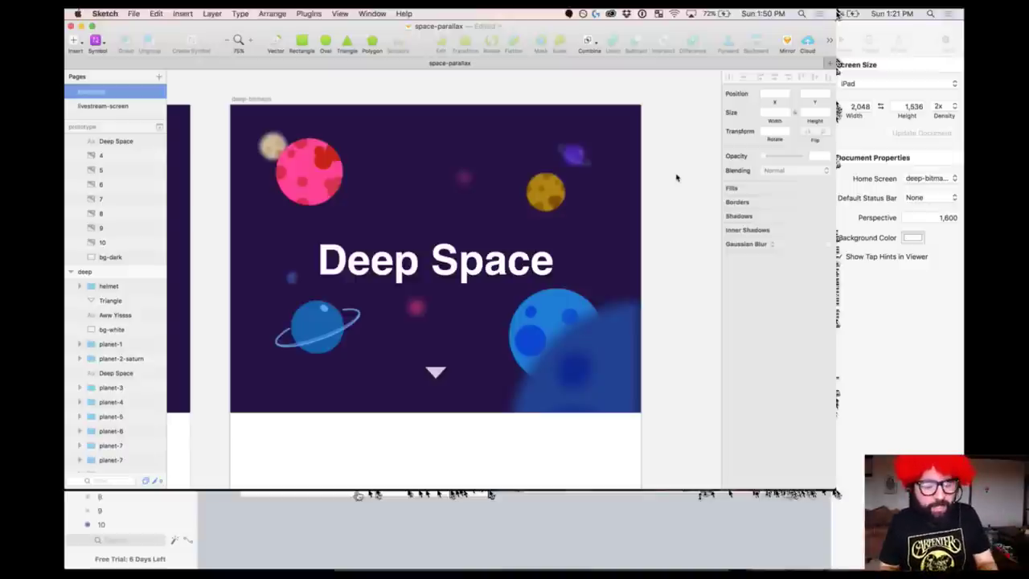
- Switch to Chrome to check the YouTube live stream page and chat, and return to Sketch
key("super+Tab")
key("super+Tab")
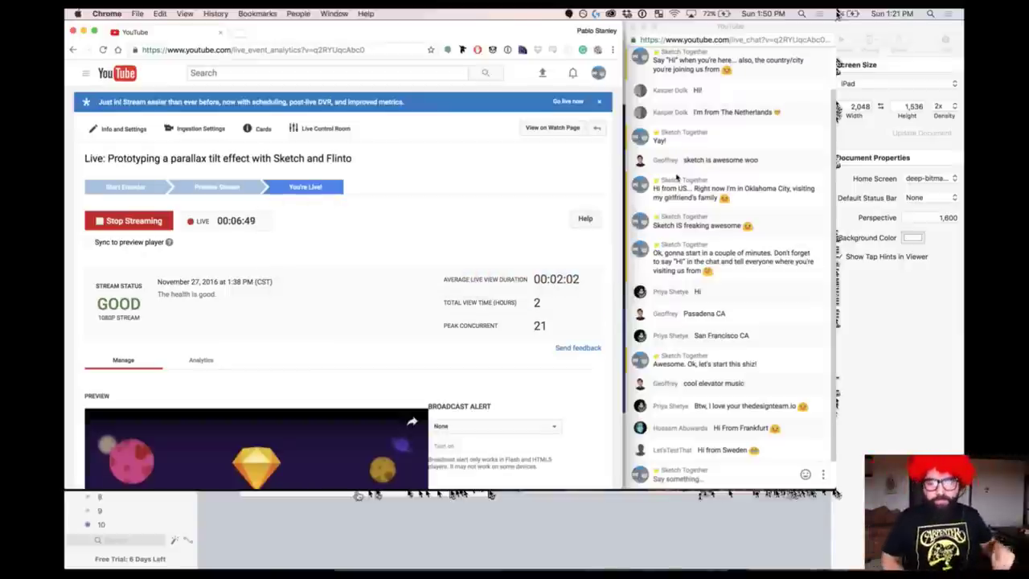
key("super+Tab")
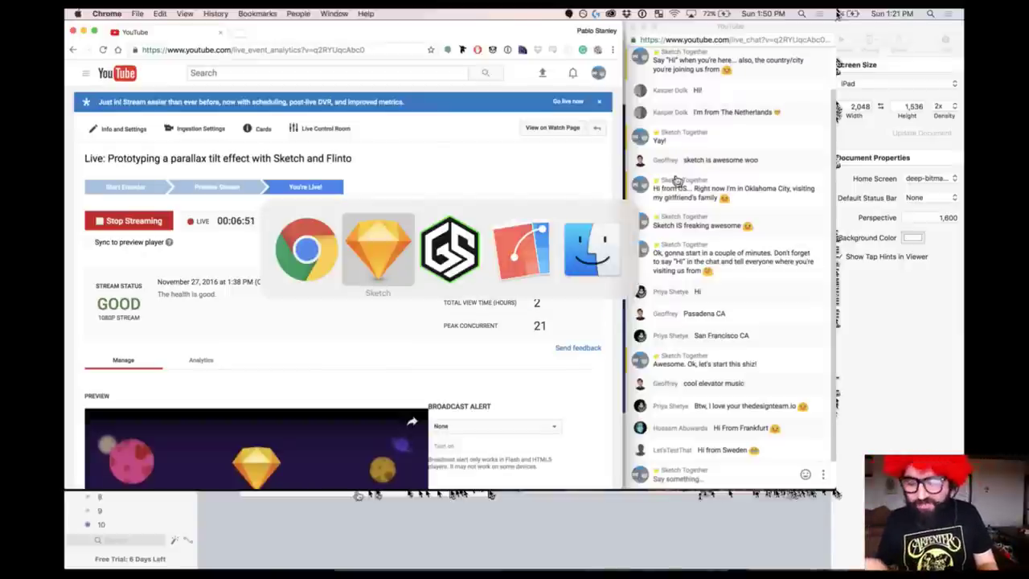
key("super+Tab")
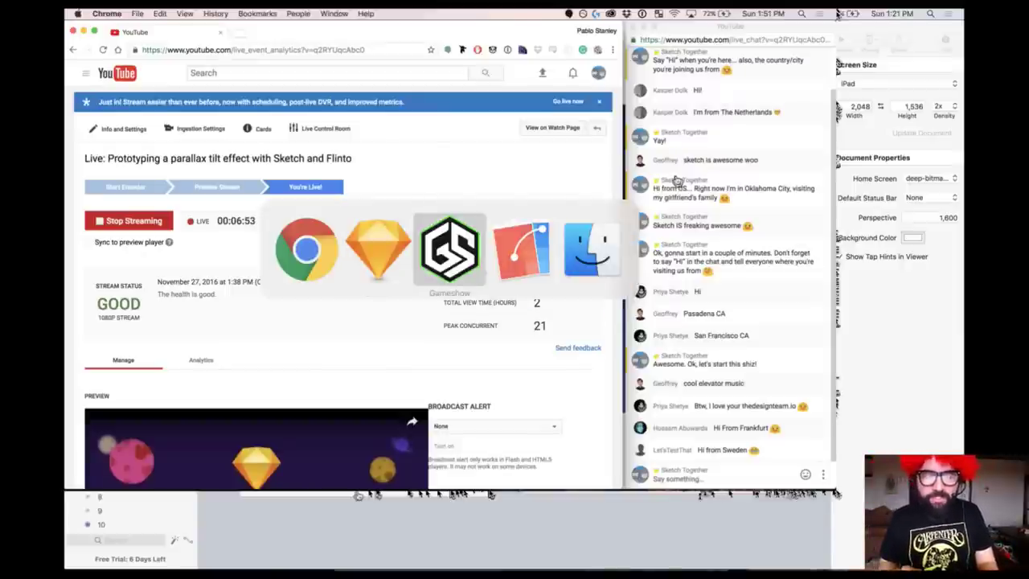
key("super+Tab")
key("super+Tab")
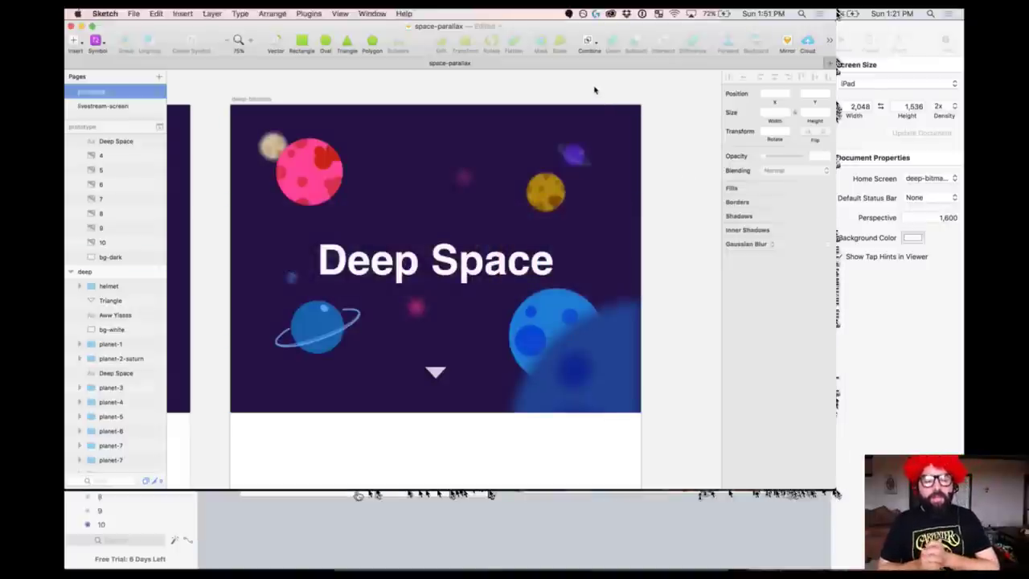
- Examine the complete deep-bitmaps artboard, from the space scene to the astronaut section, and select the artboard itself
key("super+minus")
scroll(595, 87, "down", 1)
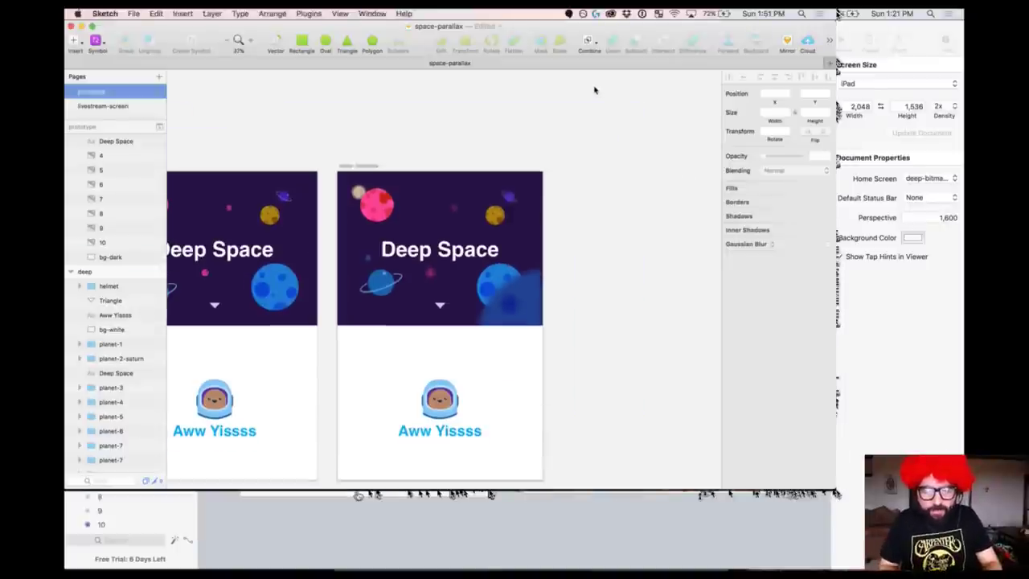
left_click(354, 112)
left_click(354, 113)
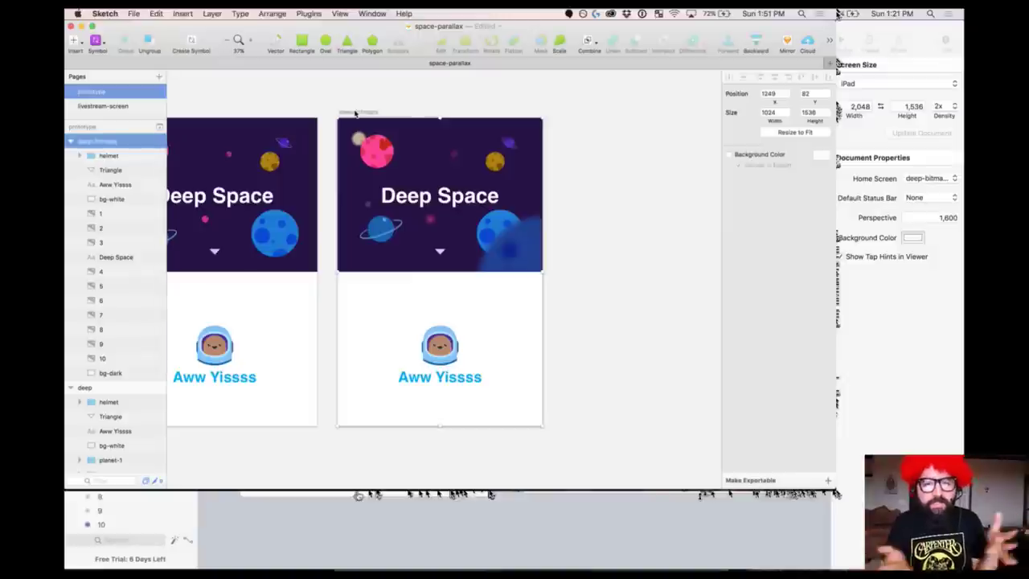
left_click_drag(331, 106, 552, 440)
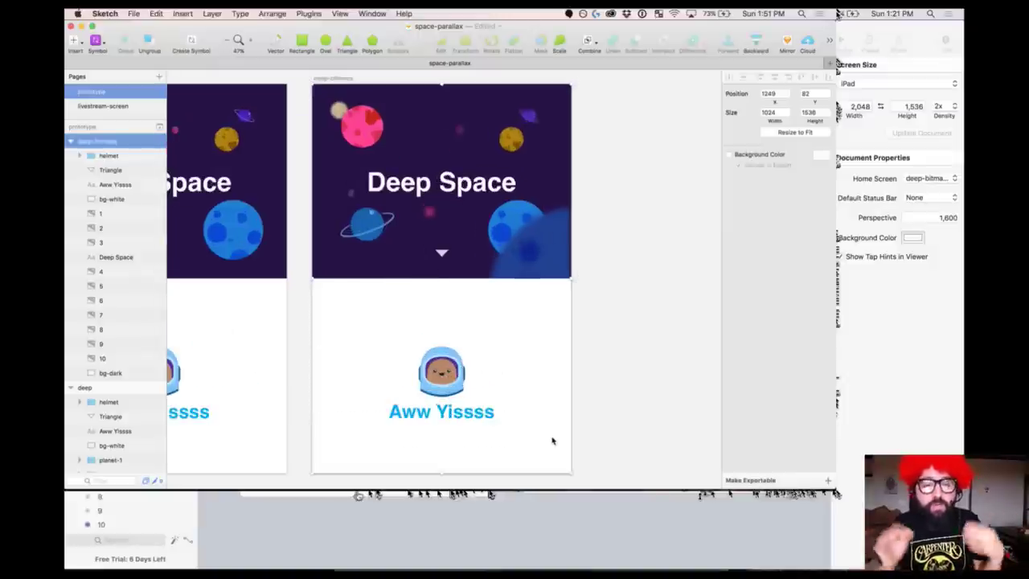
left_click(643, 91)
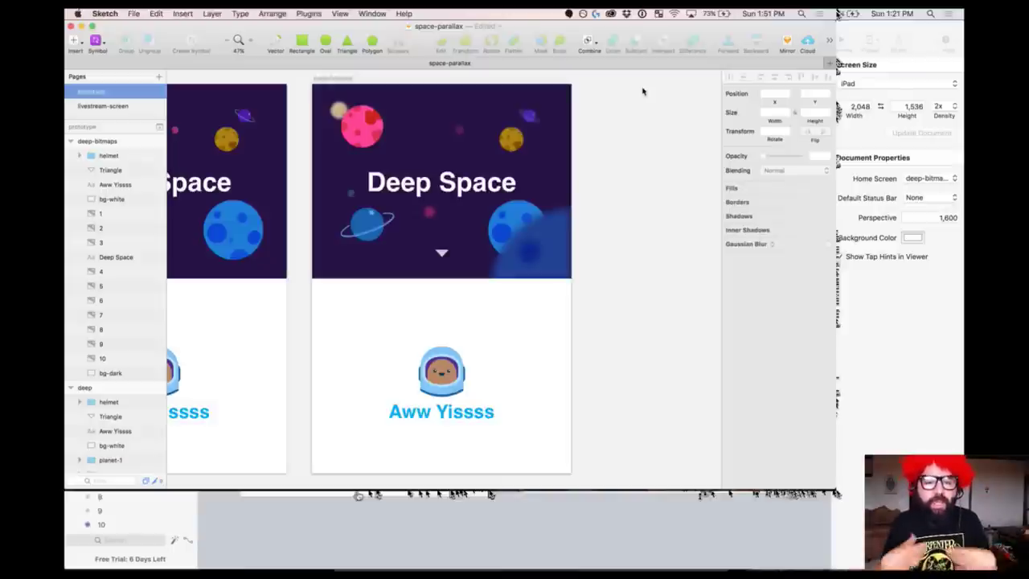
left_click_drag(302, 77, 632, 370)
scroll(233, 69, "left", 1)
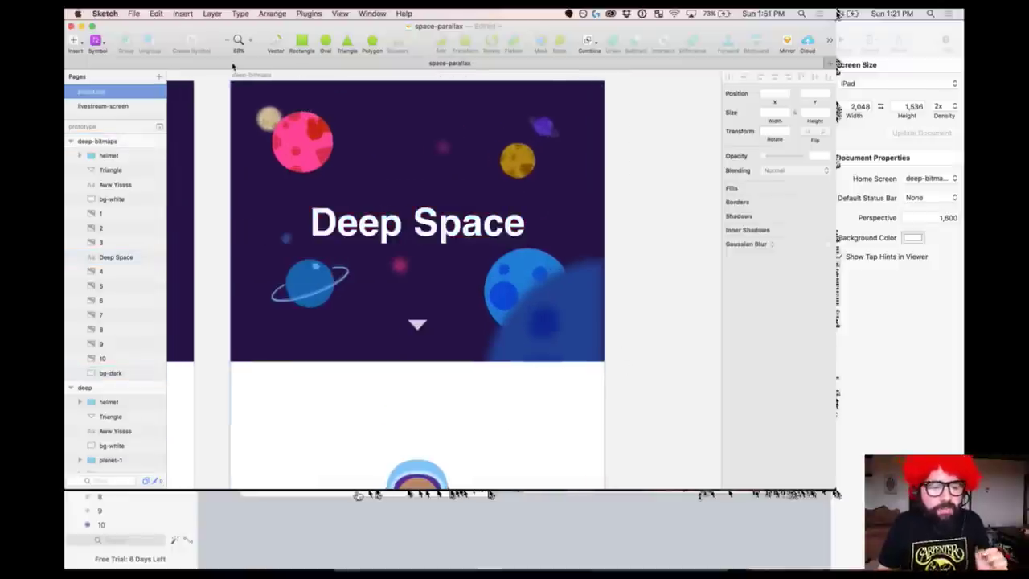
left_click(247, 75)
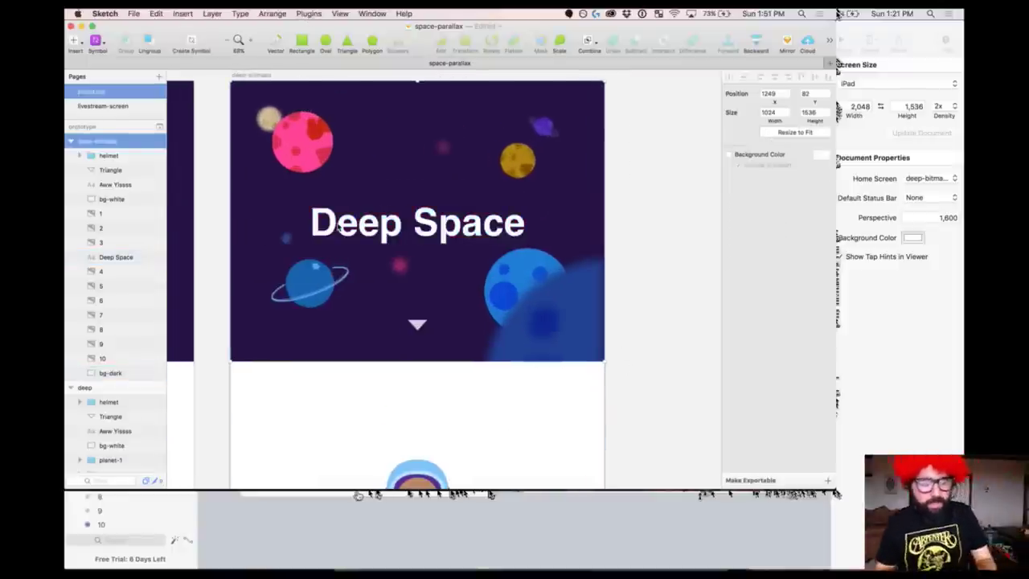
- Switch to Flinto and back to the space-parallax document in Sketch
key("super+Tab")
key("super+Tab")
key("super+Tab")
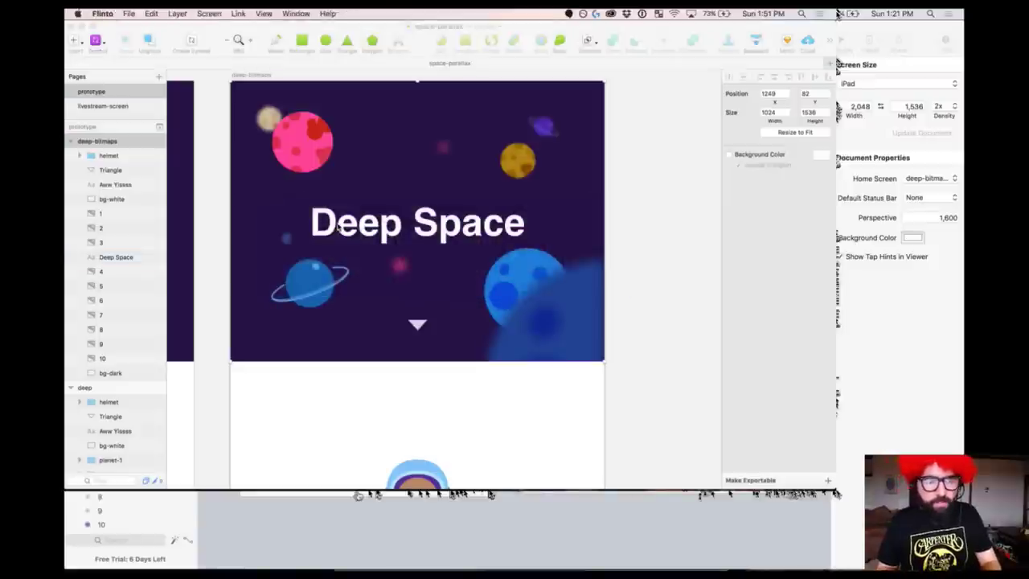
key("super+Tab")
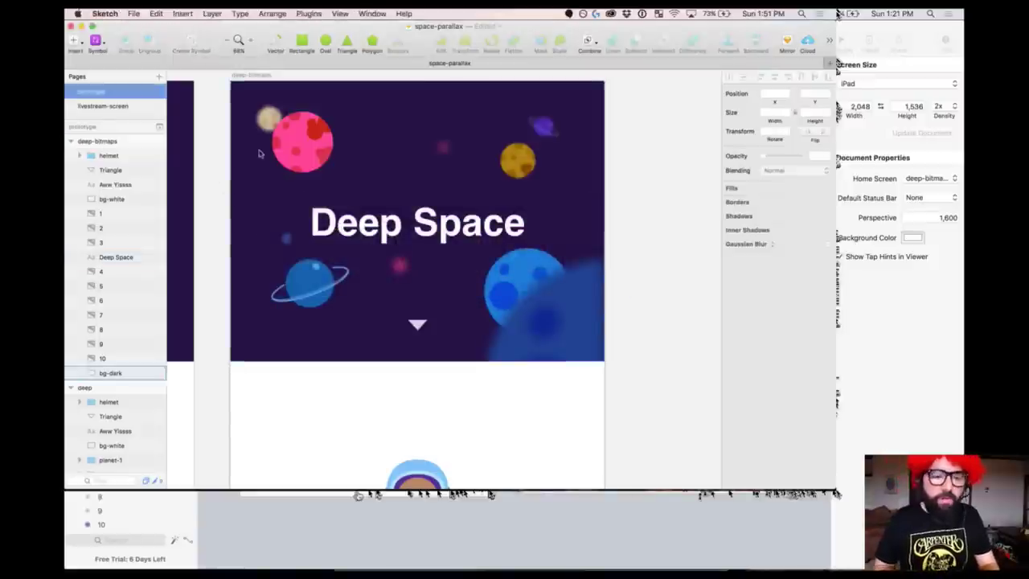
- Send only the deep-bitmaps artboard to Flinto at 200% scale with the iPad device size
left_click(240, 77)
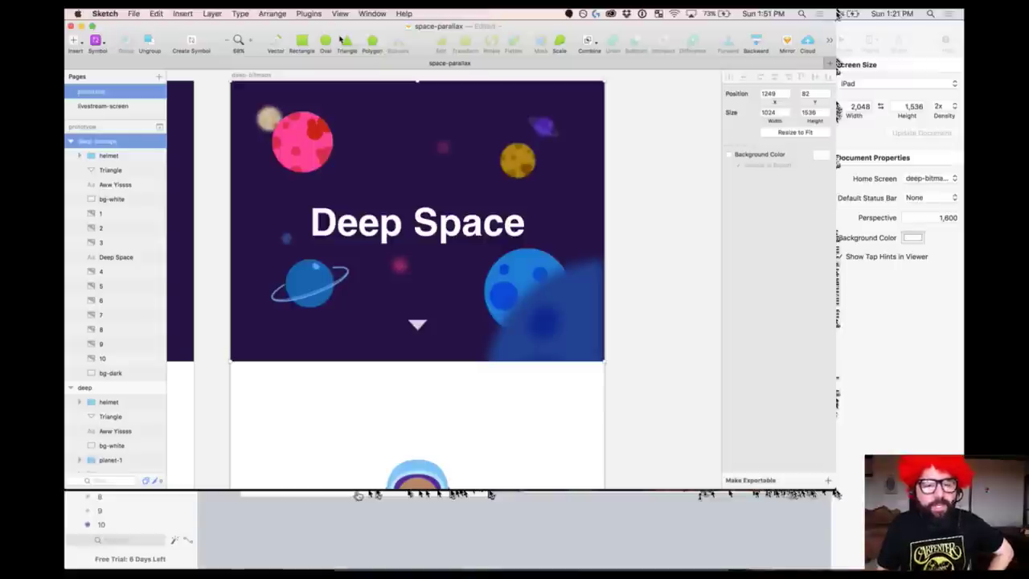
left_click(319, 15)
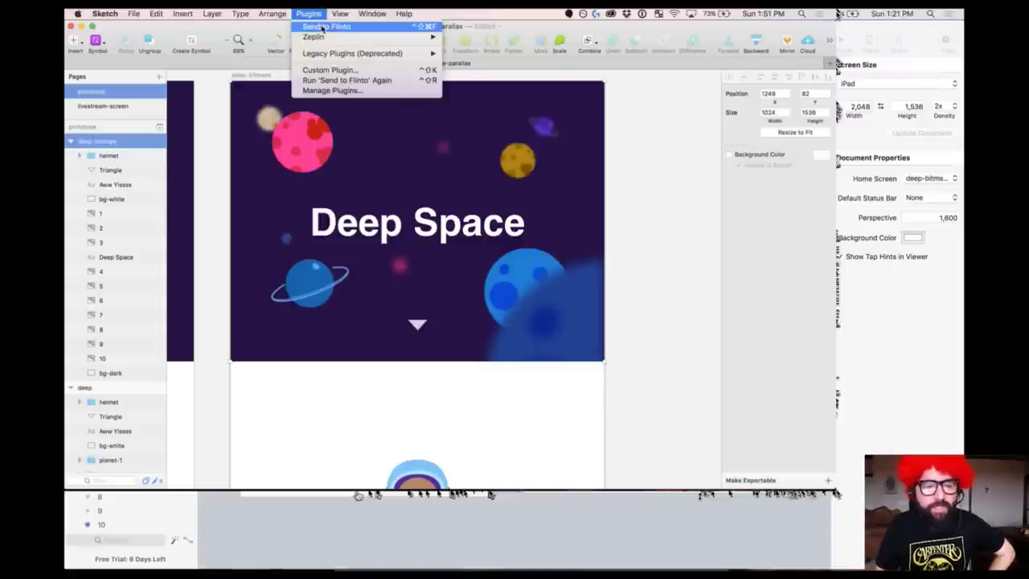
left_click(323, 28)
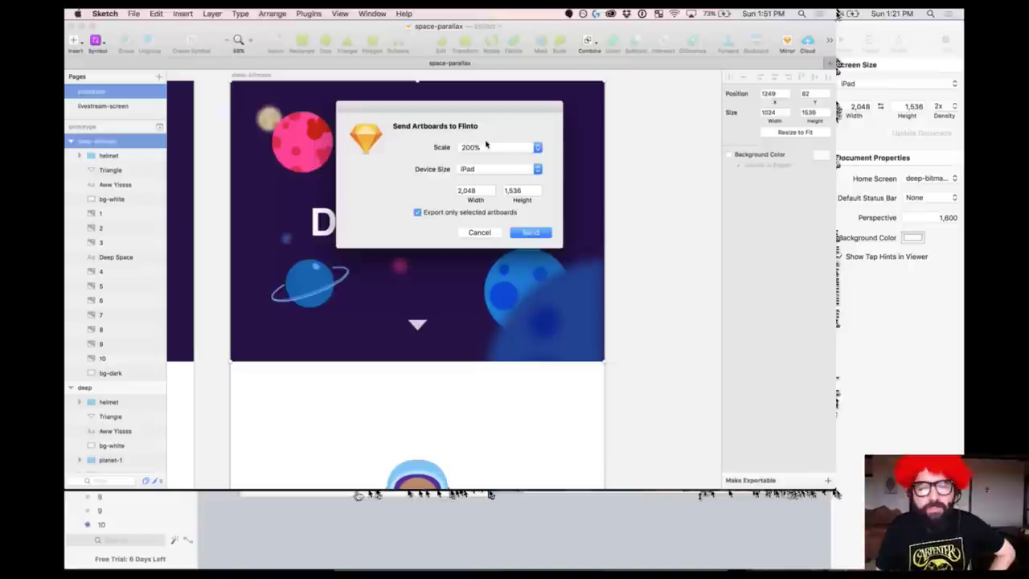
left_click(537, 232)
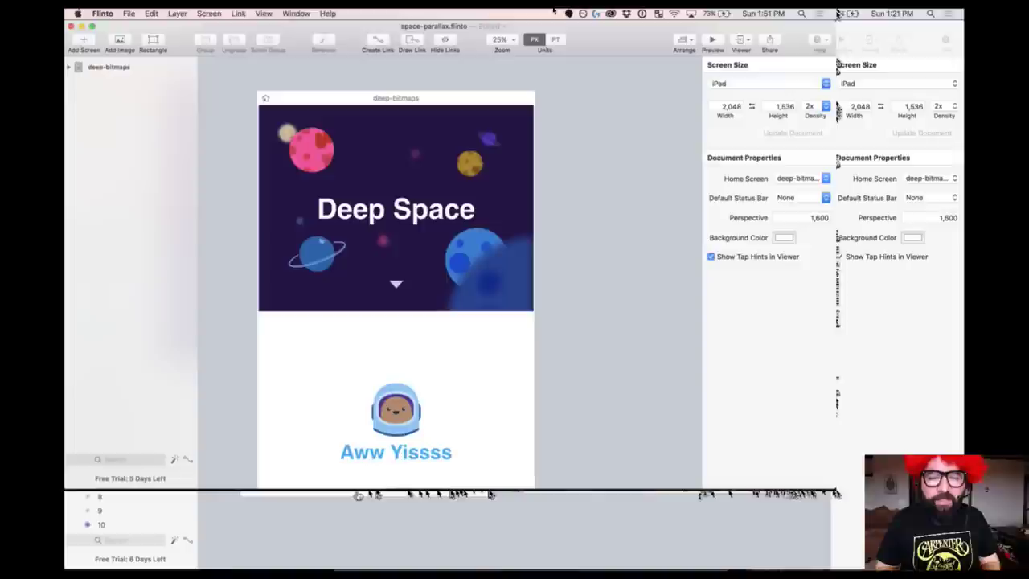
- Examine the imported deep-bitmaps screen in Flinto and its layers, including the helmet group and planets 1, 2 and 3
key("super+minus")
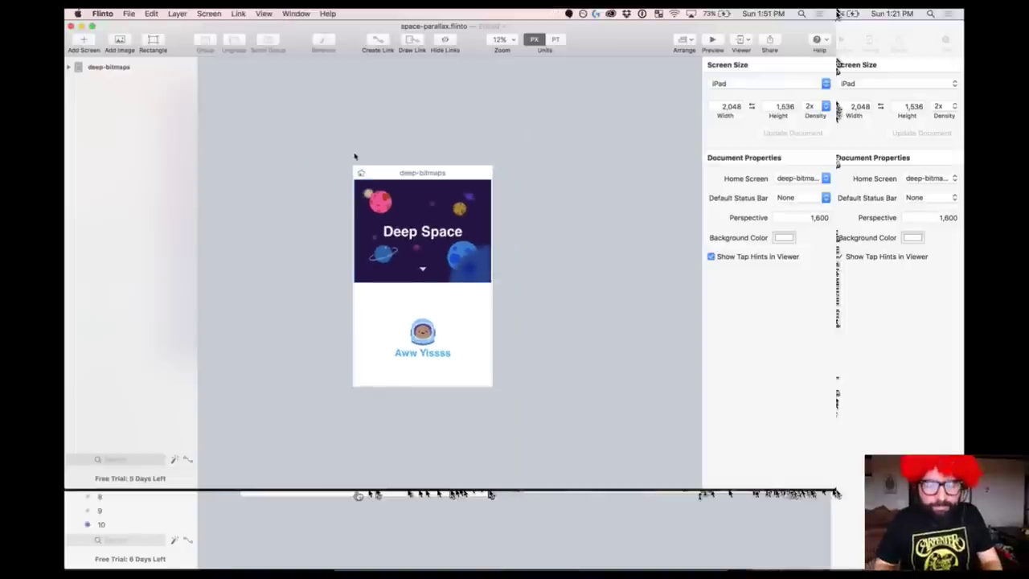
key("super+plus")
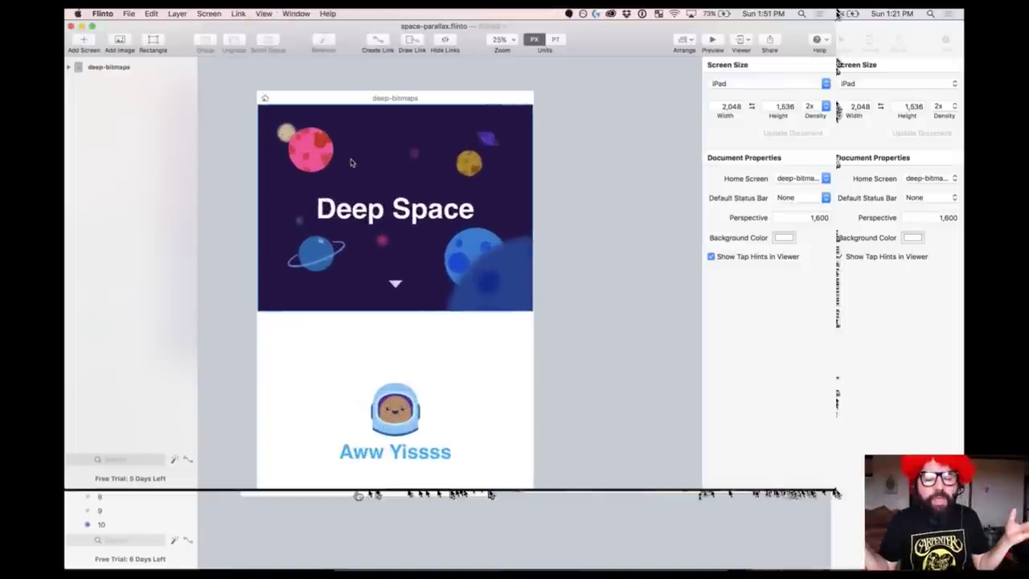
left_click(68, 67)
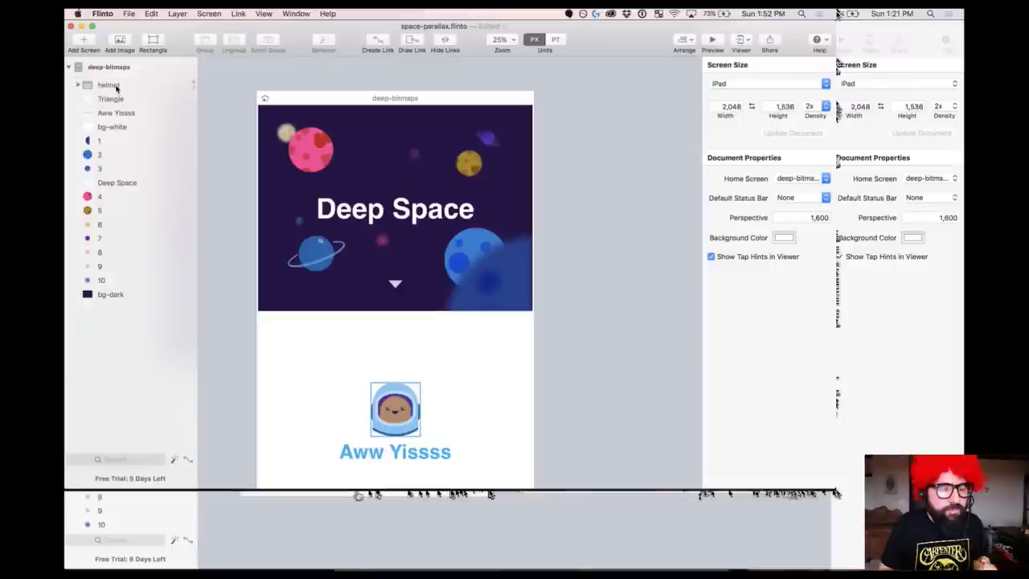
left_click(117, 86)
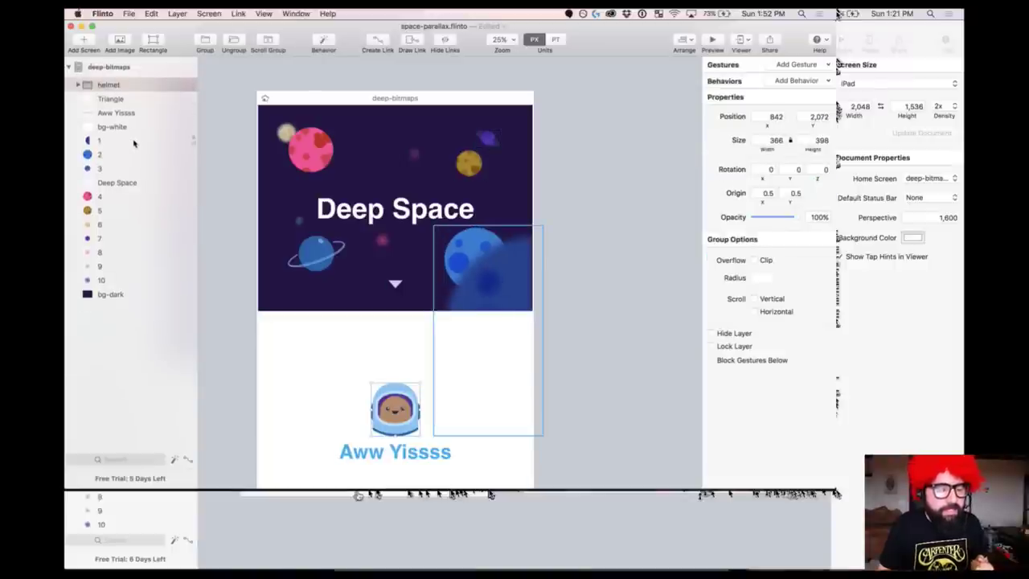
left_click(134, 141)
left_click(131, 155)
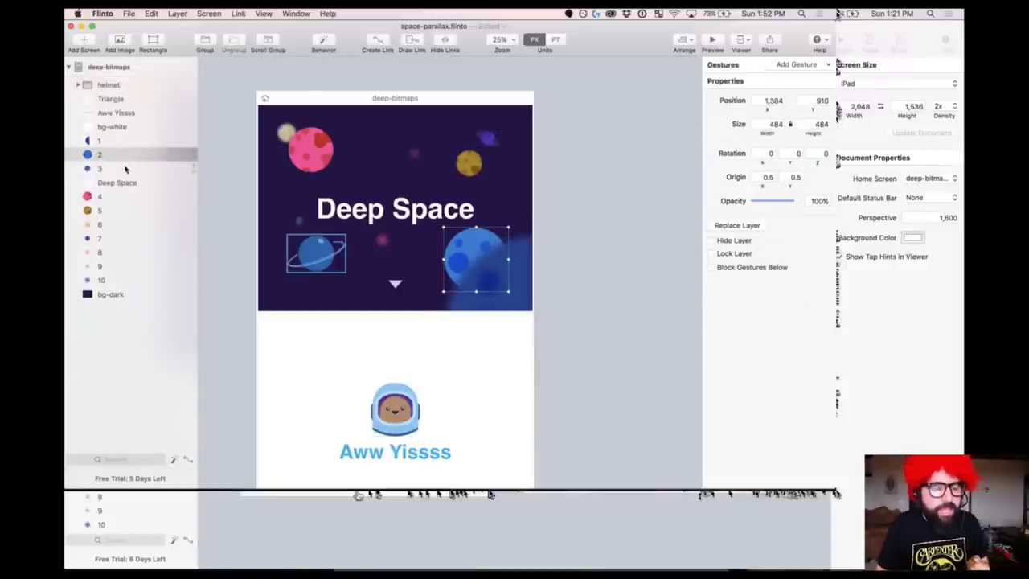
left_click(125, 168)
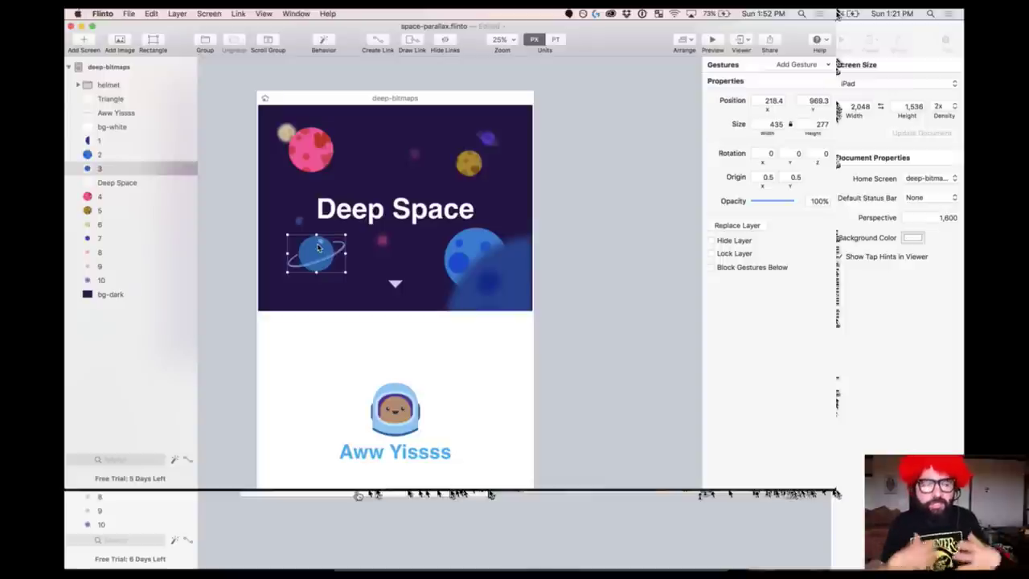
left_click(236, 117)
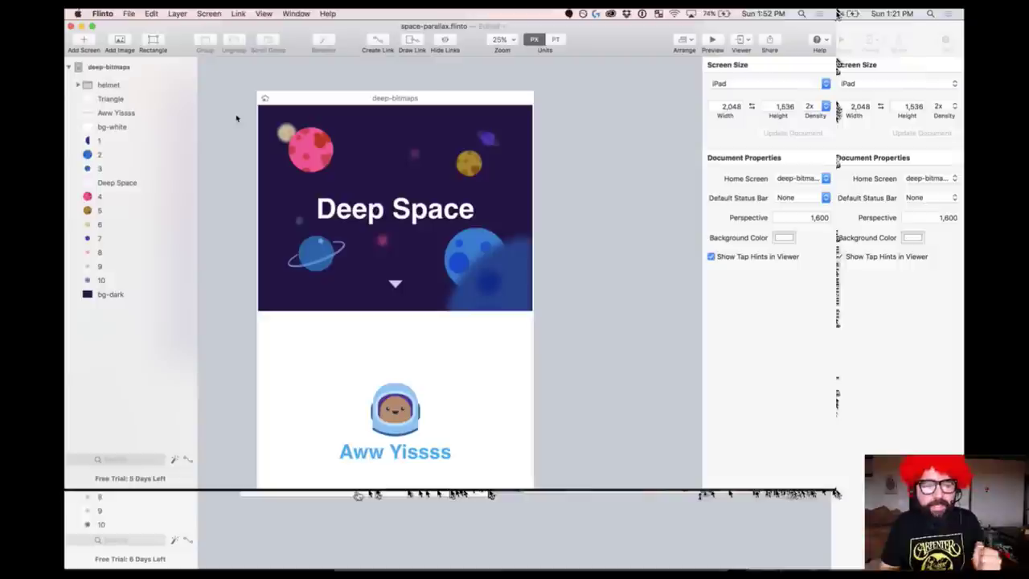
- Duplicate the deep-bitmaps screen in Flinto so the copy sits beside the original
left_click(326, 99)
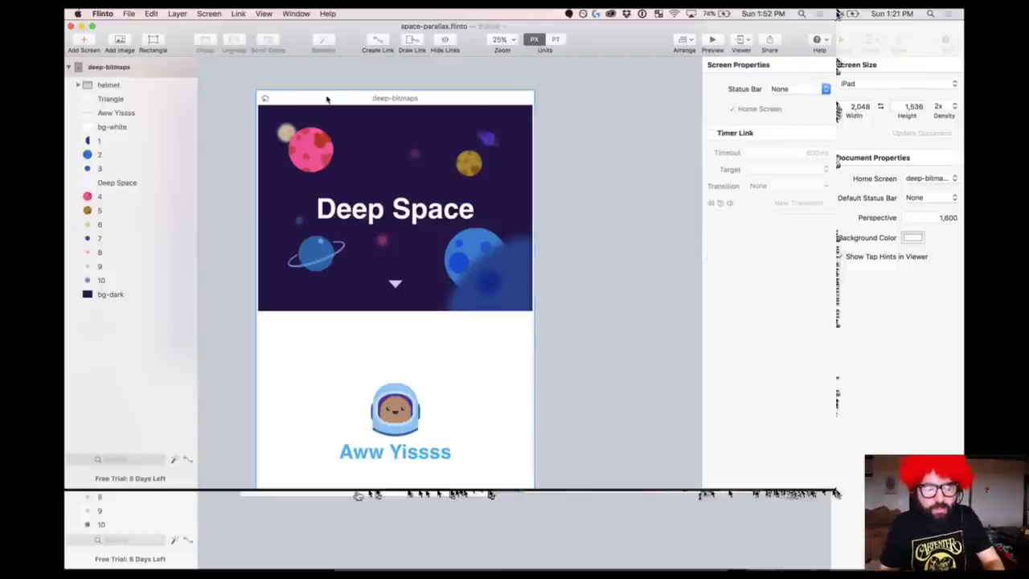
key("super+d")
left_click_drag(326, 99, 608, 96)
left_click(549, 76)
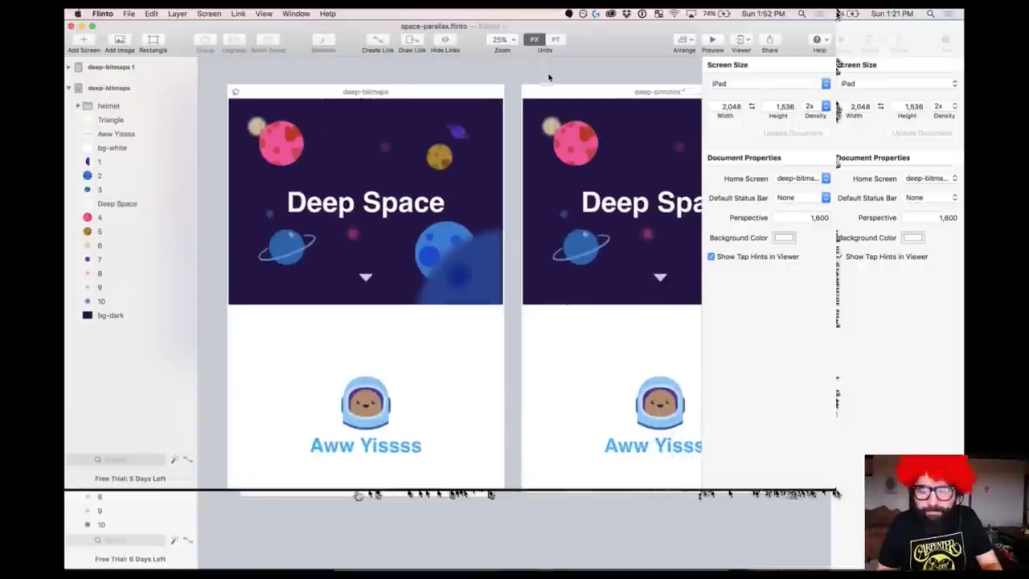
key("super+minus")
left_click_drag(318, 147, 641, 321)
left_click(482, 157)
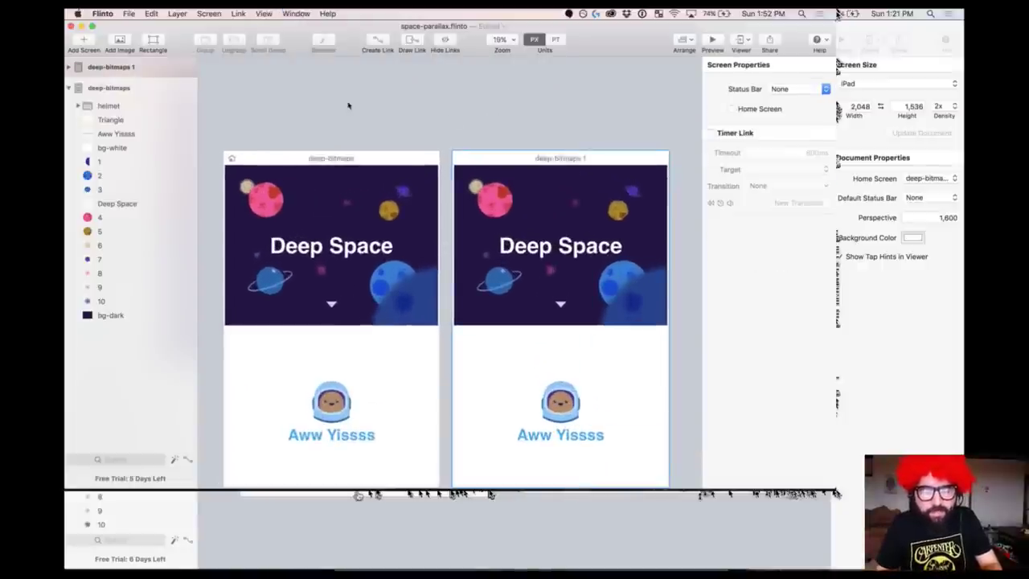
left_click(351, 163)
- Switch back to Sketch and duplicate the deep-bitmaps artboard
key("super+Tab")
key("super+Tab")
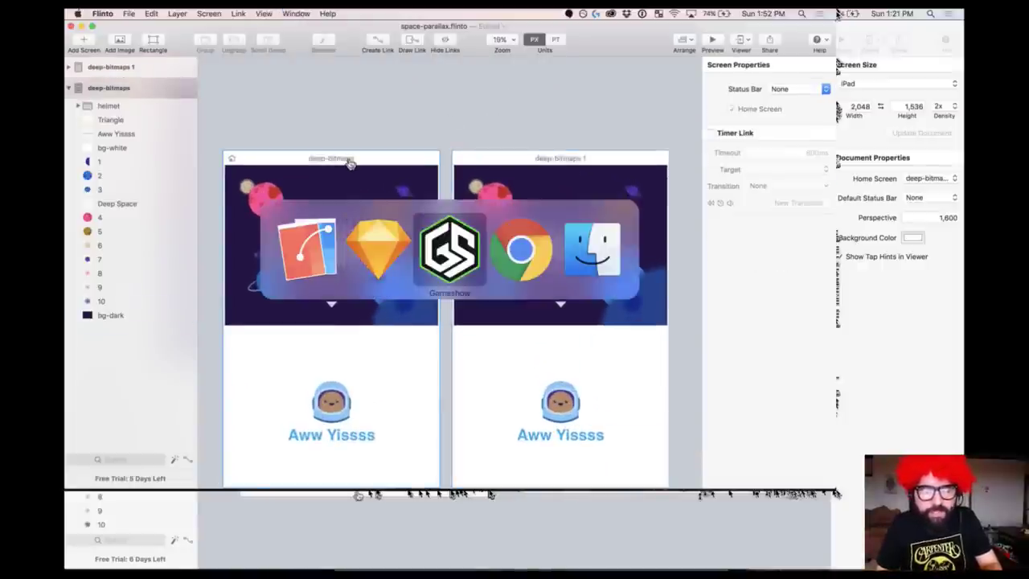
key("super+shift+Tab")
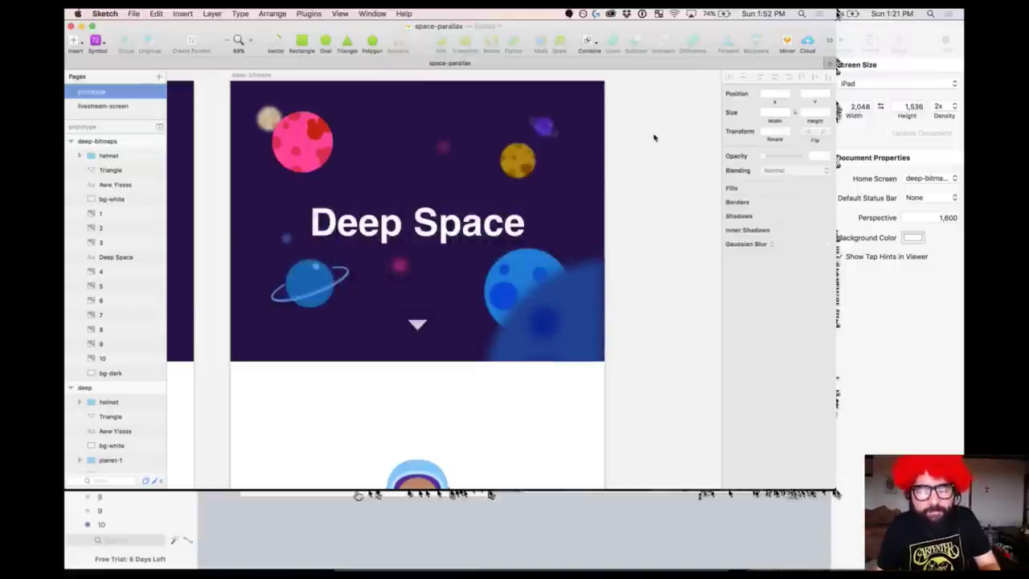
key("super+minus")
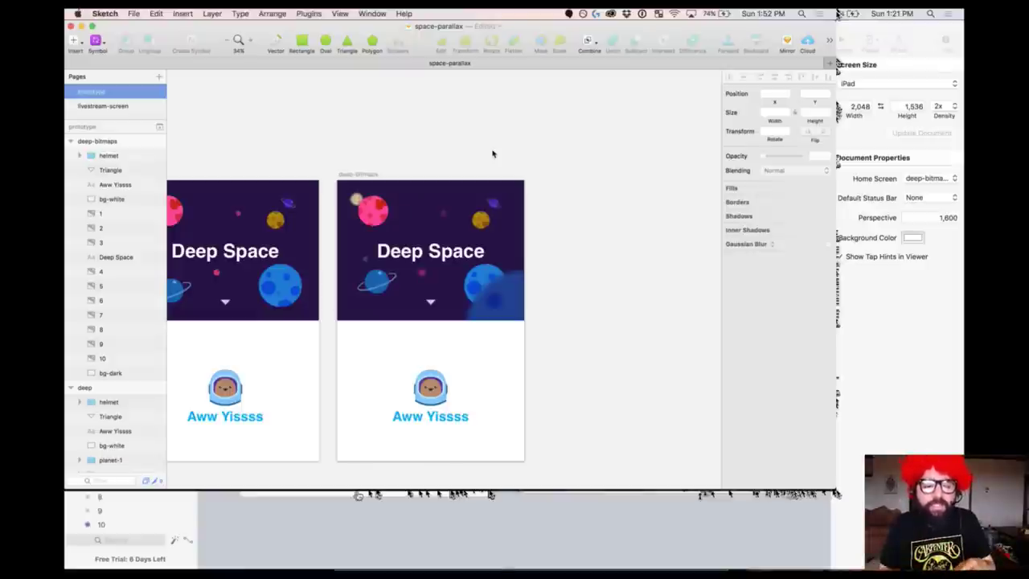
scroll(492, 153, "left", 2)
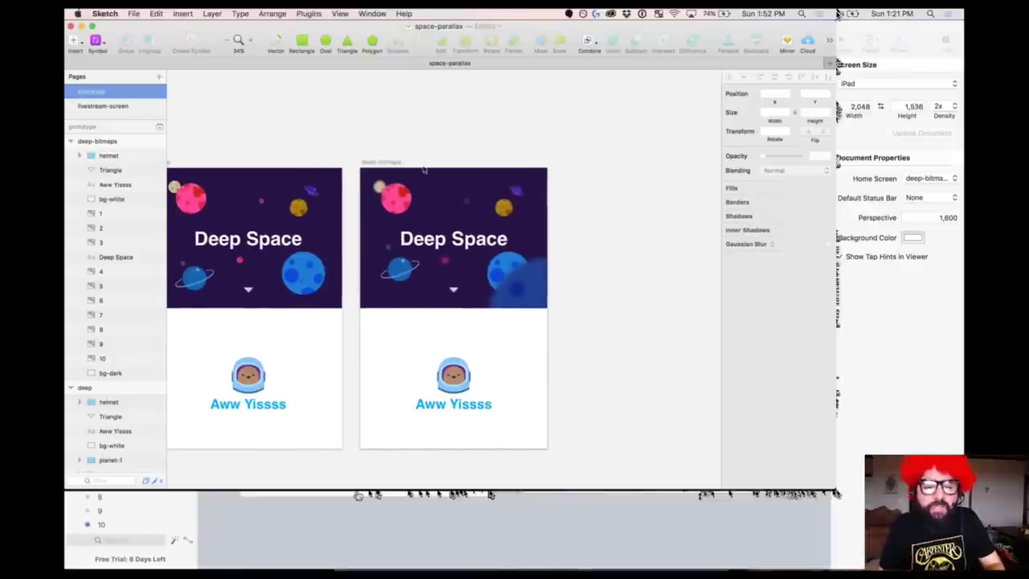
left_click(386, 164)
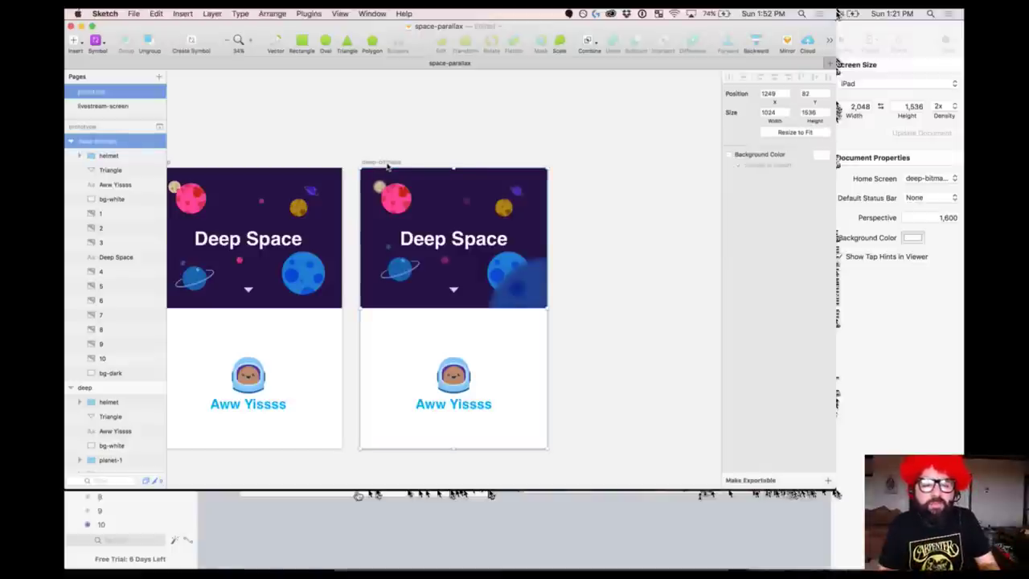
key("z")
left_click_drag(349, 148, 599, 378)
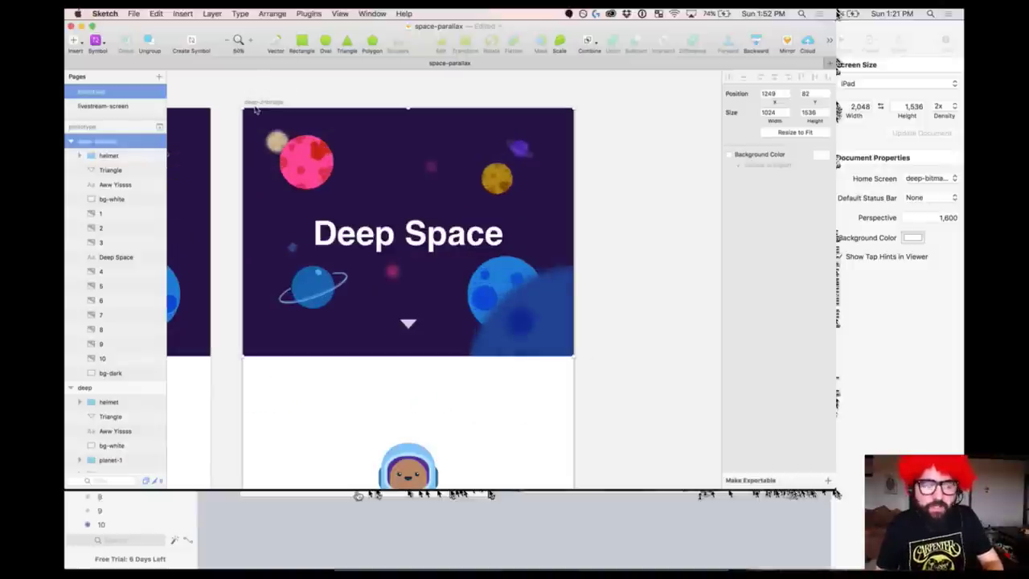
key("super+d")
key("super+minus")
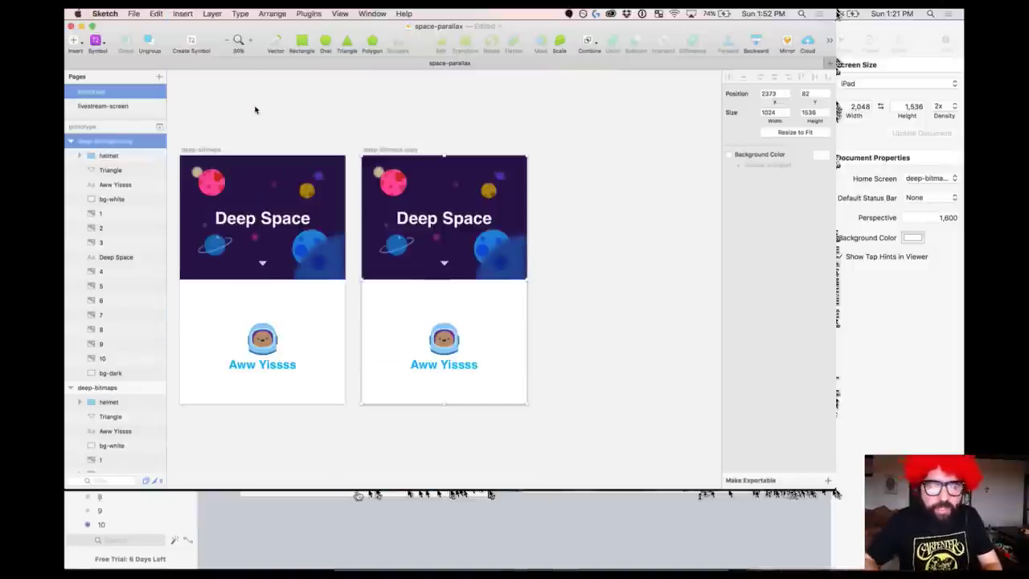
- Rename the duplicated artboard as deep-bitmaps-moved
scroll(287, 117, "left", 1)
left_click(182, 139)
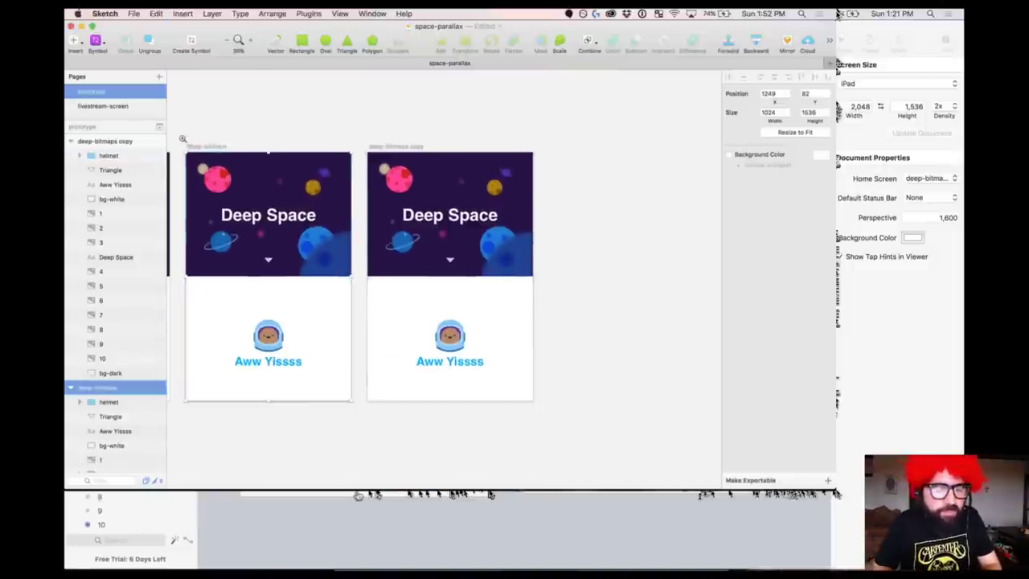
scroll(183, 139, "up", 3)
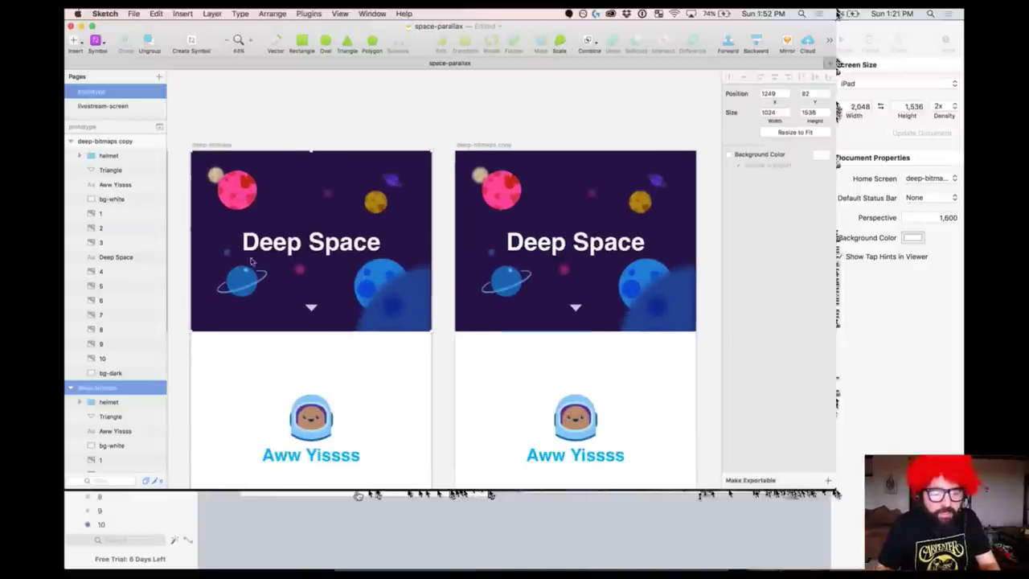
scroll(544, 237, "right", 2)
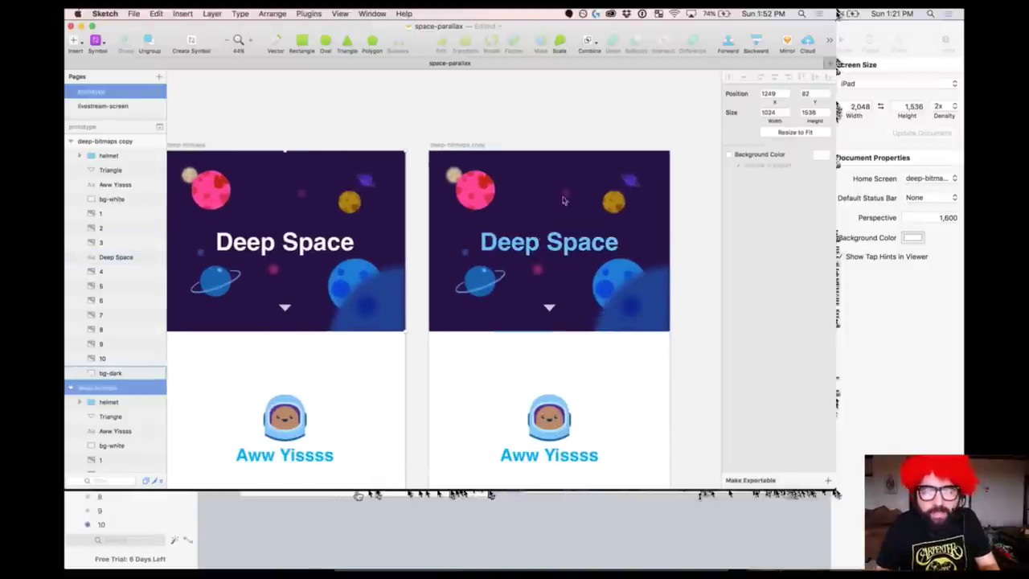
left_click_drag(420, 134, 700, 409)
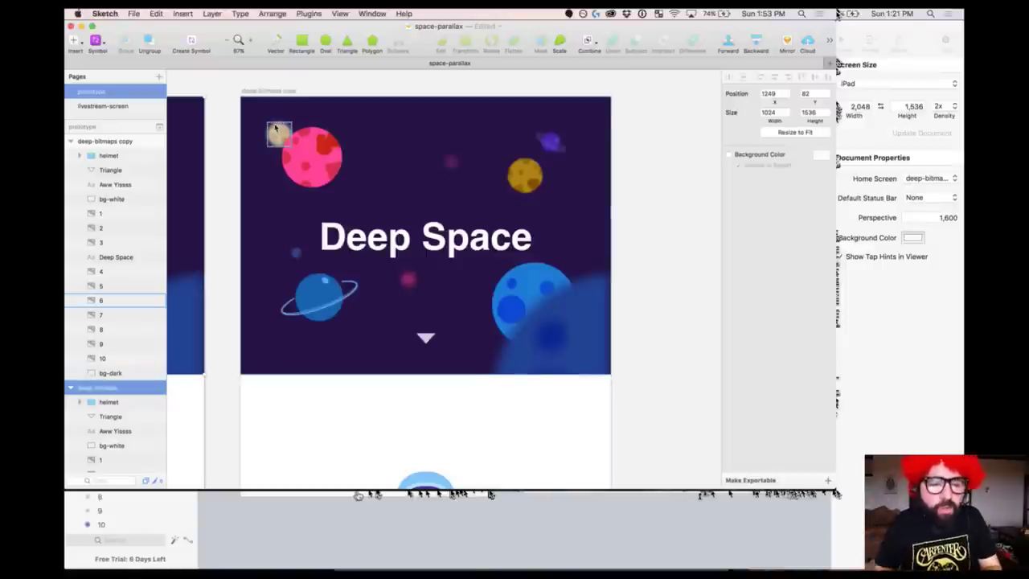
left_click(275, 129)
left_click(280, 91)
double_click(109, 143)
key("Right")
key("BackSpace")
key("BackSpace")
key("BackSpace")
key("BackSpace")
key("BackSpace")
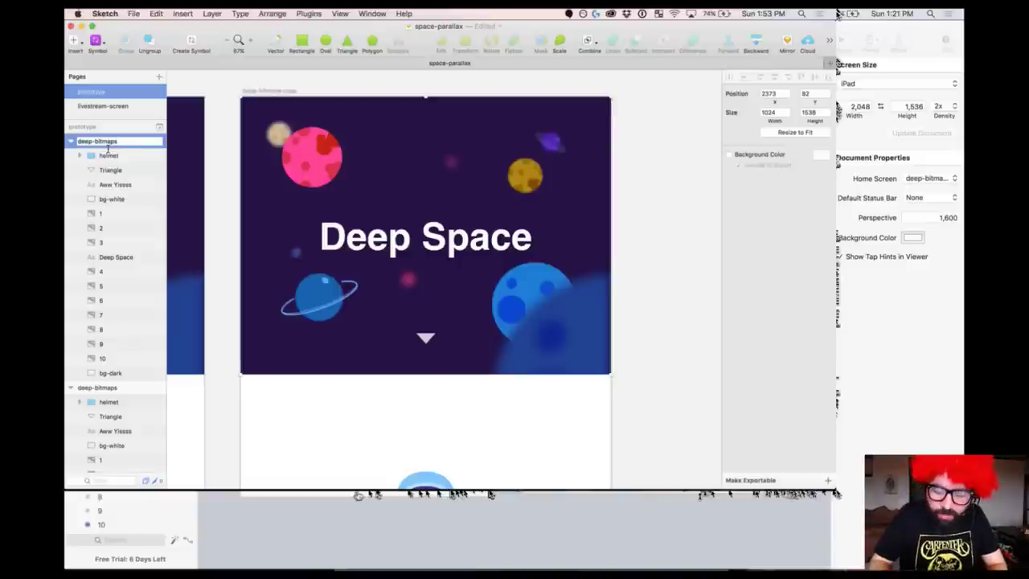
type("-zoomed")
key("Return")
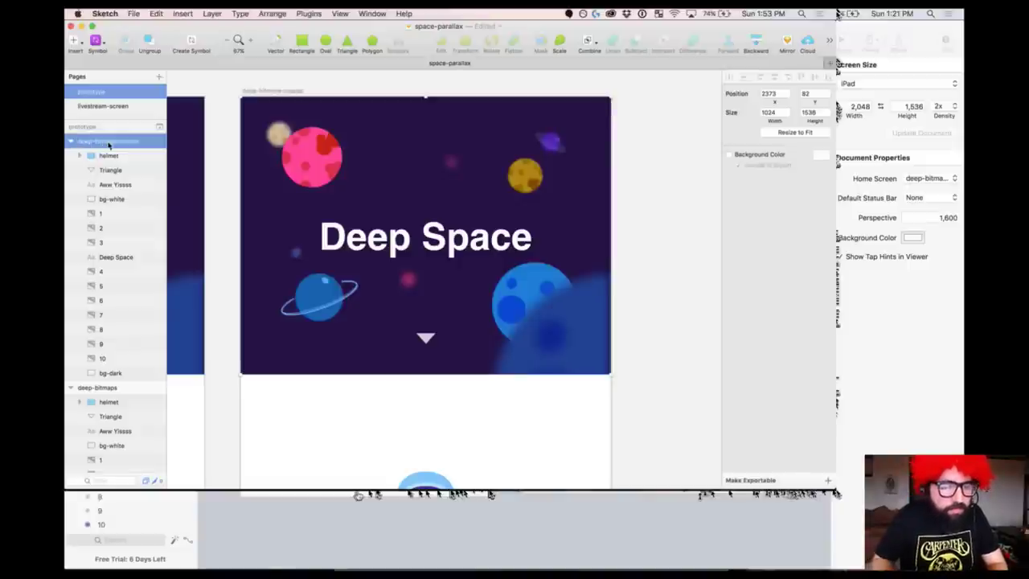
- Shift the blurred beige and purple planets in deep-bitmaps-moved slightly downwards, along with the faint small pink planet between them
left_click(278, 132)
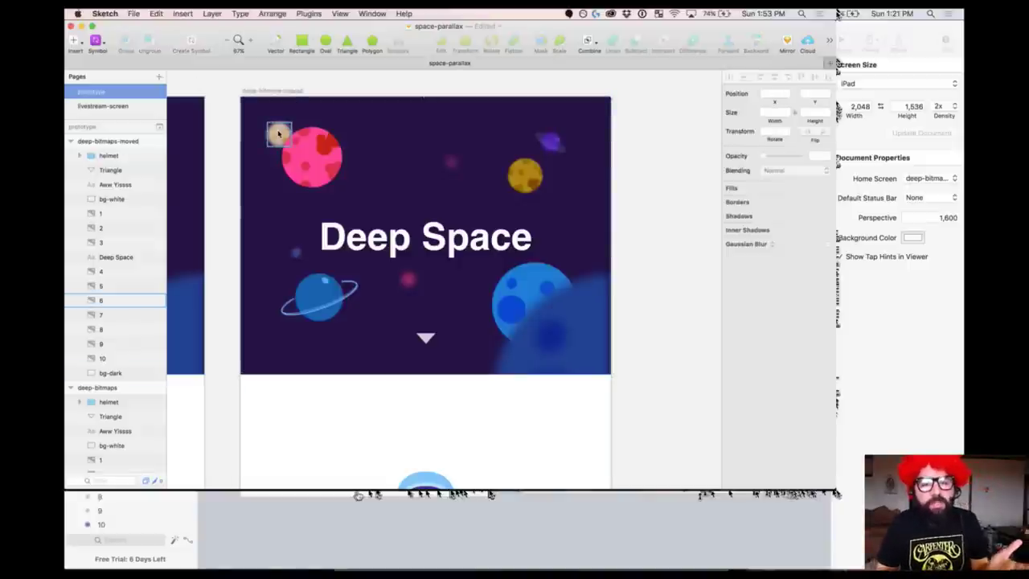
left_click(551, 142, "shift")
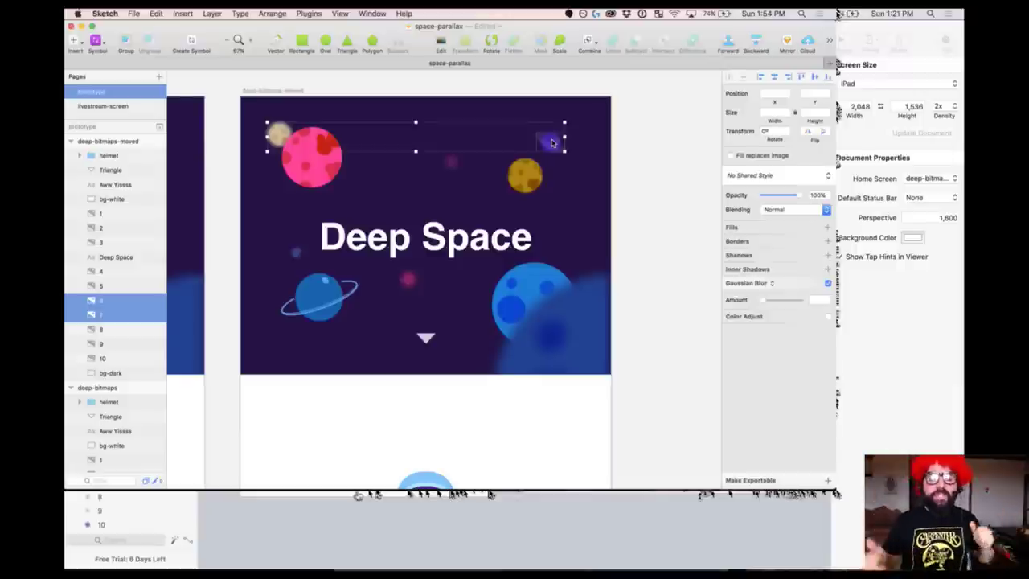
scroll(552, 143, "left", 2)
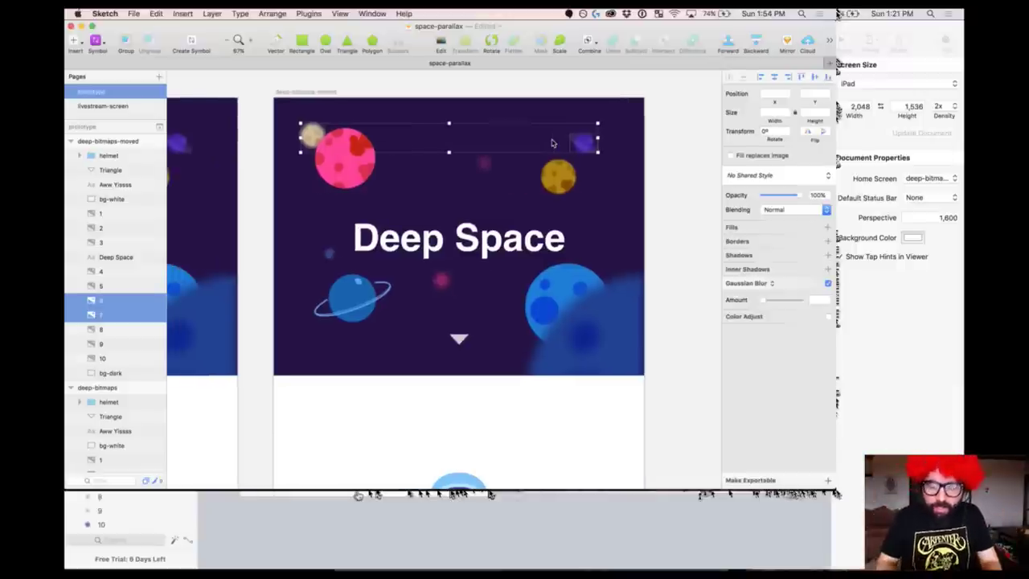
key("super+minus")
scroll(174, 224, "left", 2)
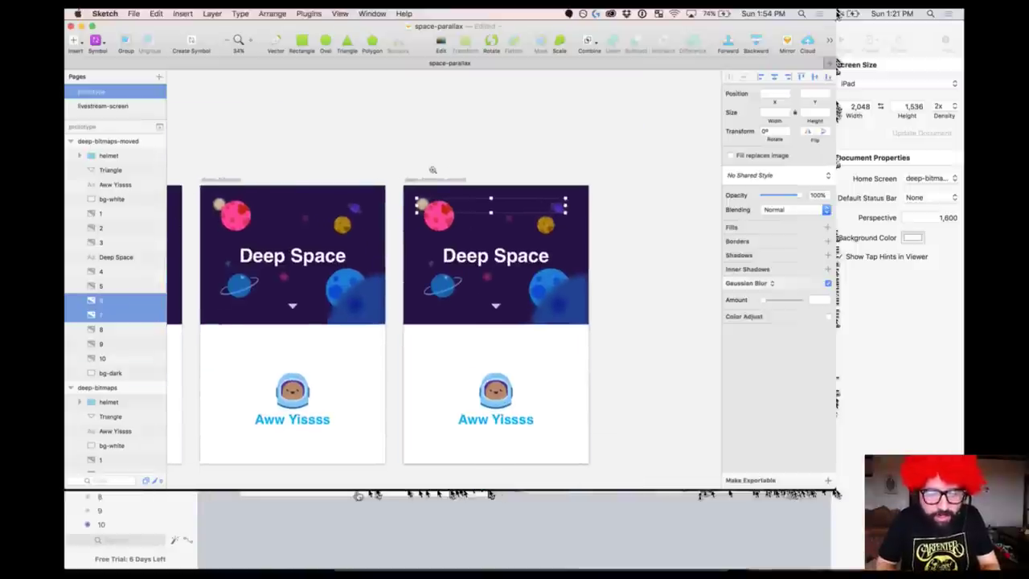
mouse_move(387, 174)
left_mouse_down()
mouse_move(530, 266)
mouse_move(602, 348)
left_mouse_up()
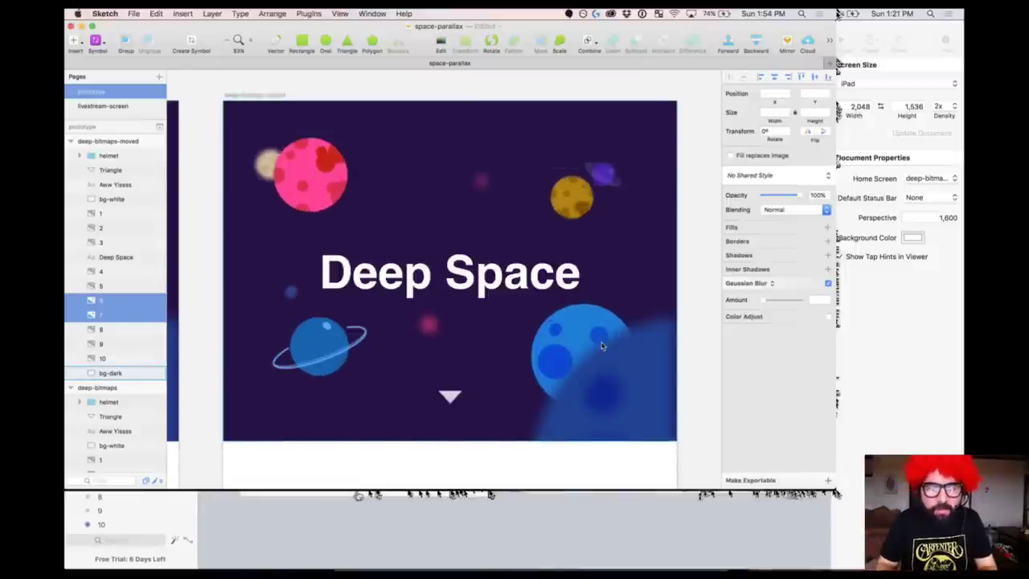
left_click(480, 182)
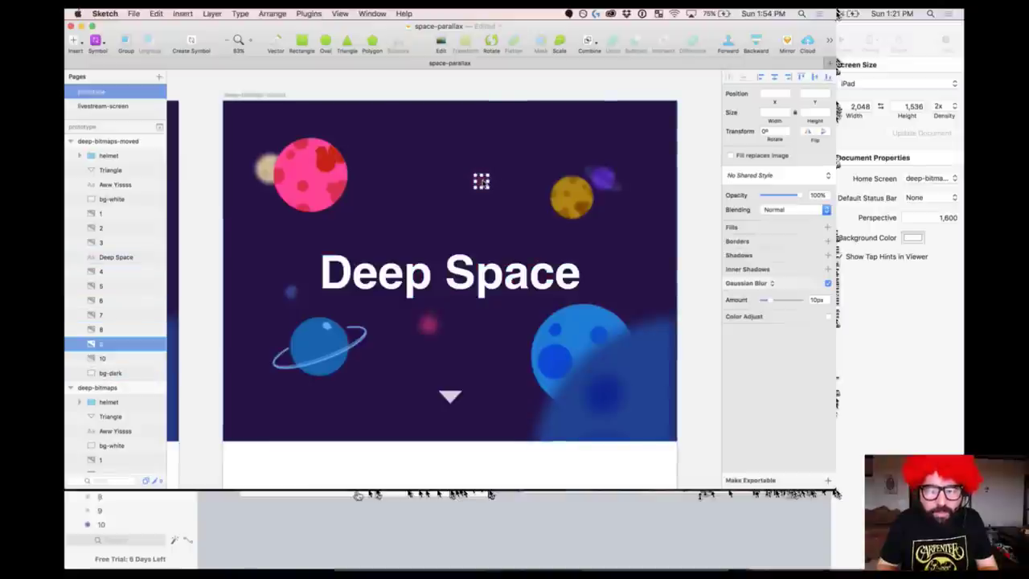
- Shift the pink cratered planet and the gold planet in deep-bitmaps-moved downwards together, farther than the blurred planets
left_click(326, 173)
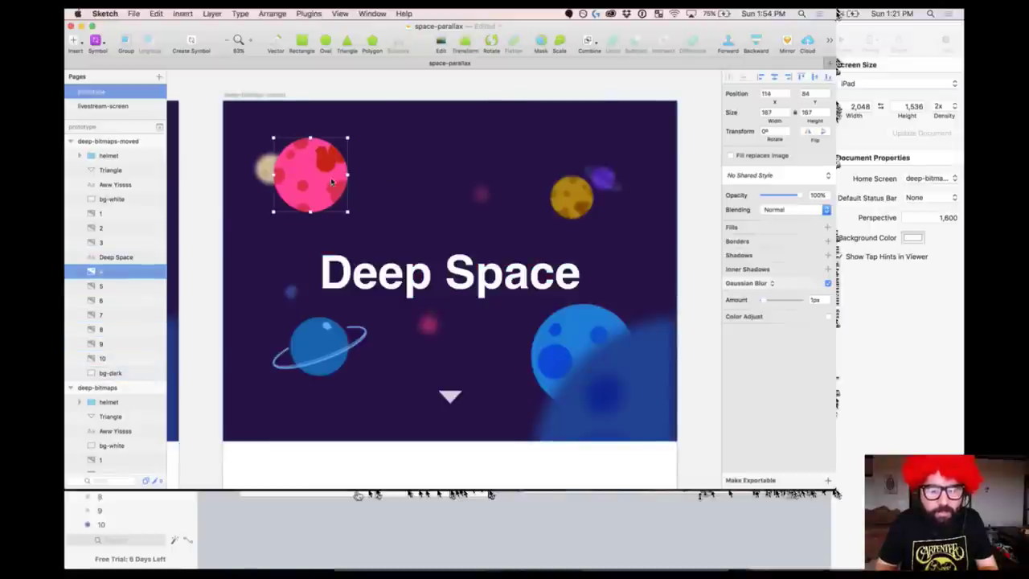
left_click(575, 204, "shift")
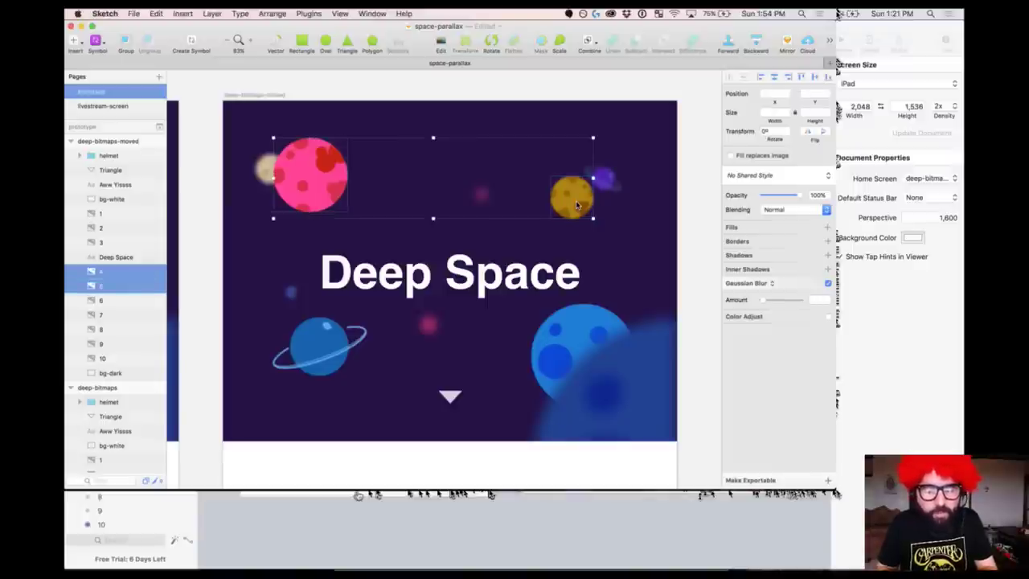
key("Down")
key("Down")
key("Down")
key("Down")
key("Down")
key("Down")
key("Down")
key("Down")
key("Down")
key("Down")
key("Down")
key("Down")
key("Down")
key("Down")
key("Down")
key("Down")
key("Down")
key("Down")
key("Down")
key("Down")
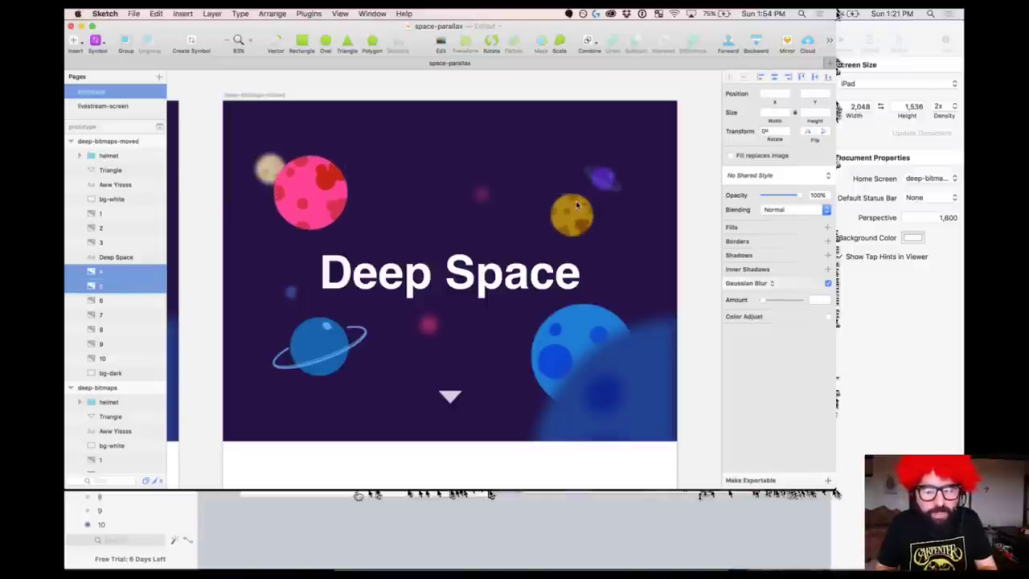
- Move the Deep Space title in deep-bitmaps-moved up 10 px to Y 312
left_click(531, 275)
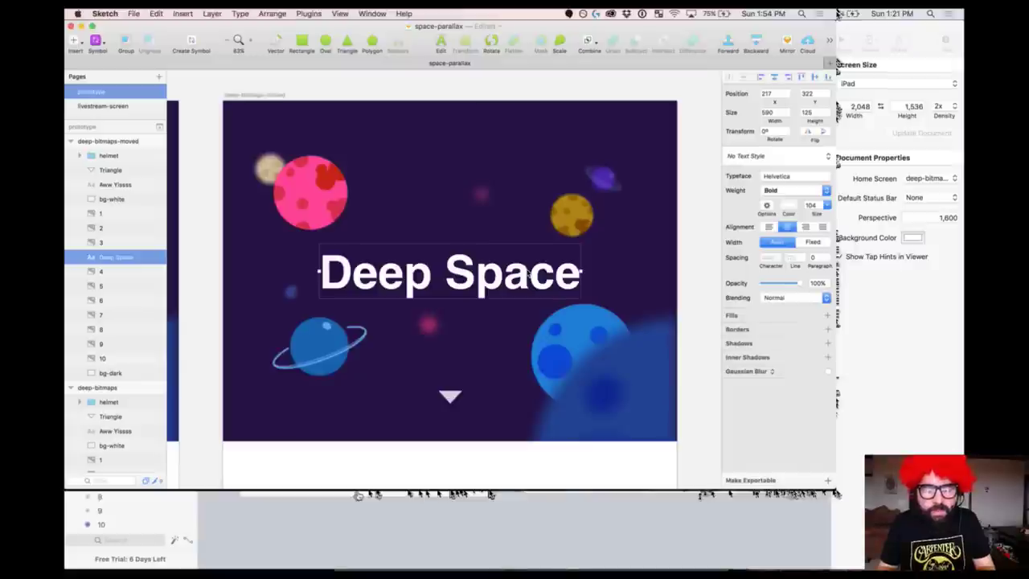
key("shift+Up")
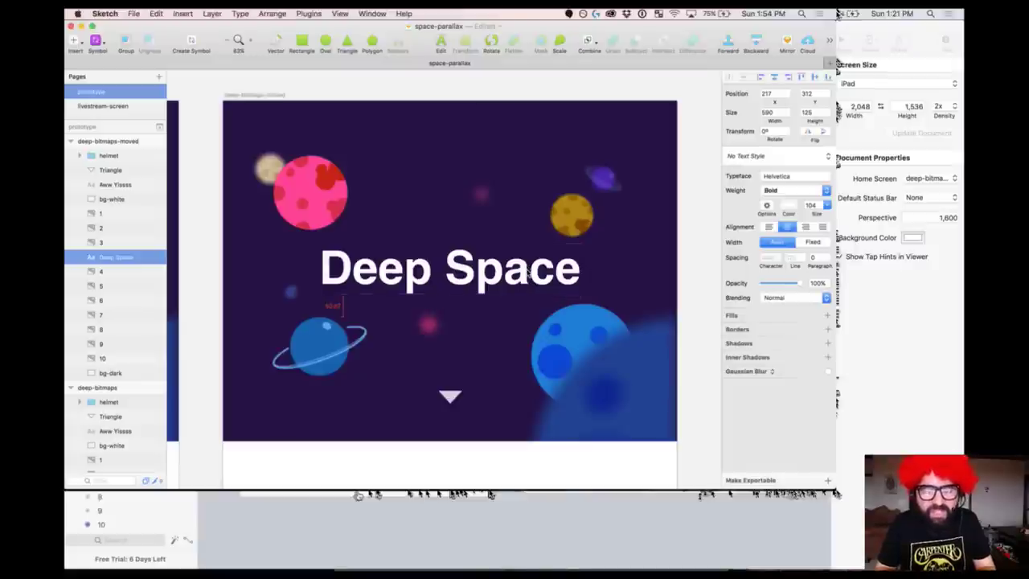
- Move the cratered blue planet and the ringed planet upwards together until the cratered one overlaps the Deep Space title's lower edge
scroll(528, 273, "down", 2)
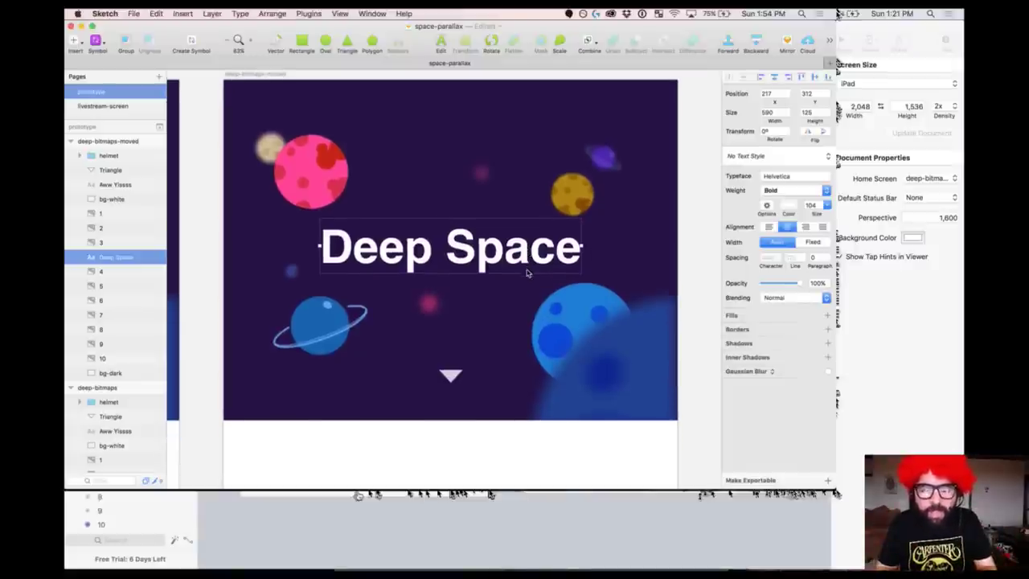
left_click(659, 383)
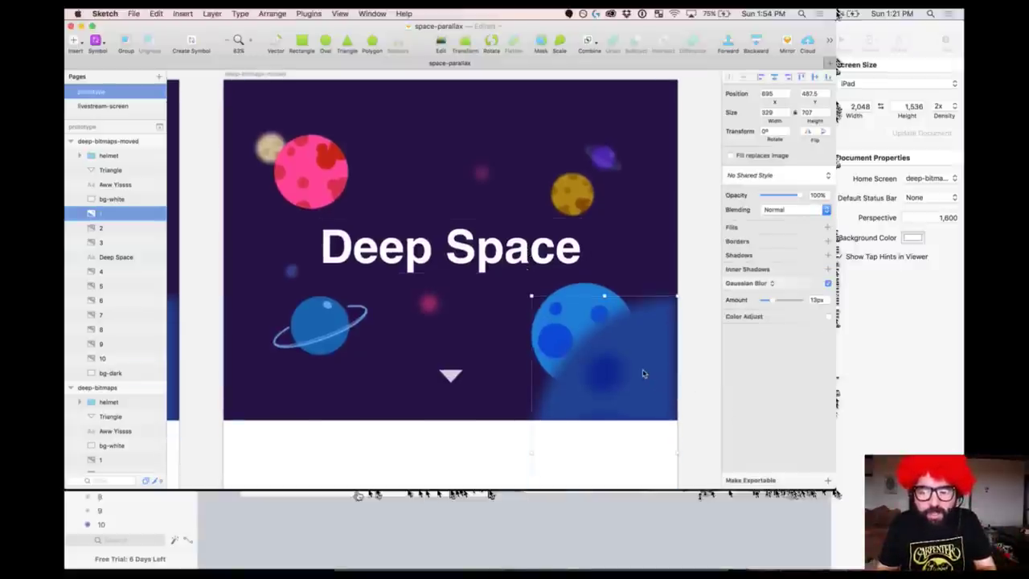
left_click(580, 316)
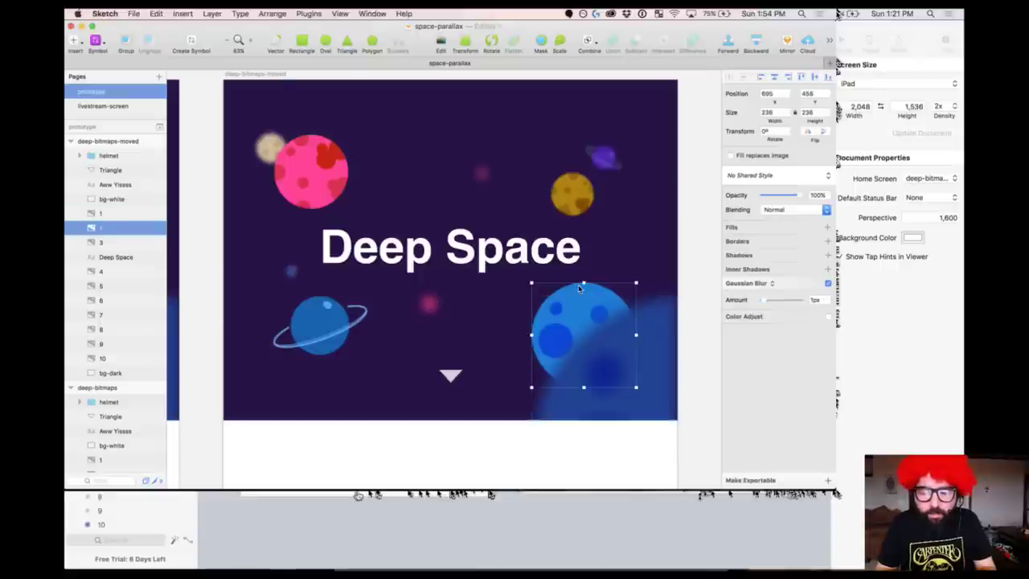
left_click(341, 313, "shift")
key("shift+Up")
key("shift+Up")
key("shift+Up")
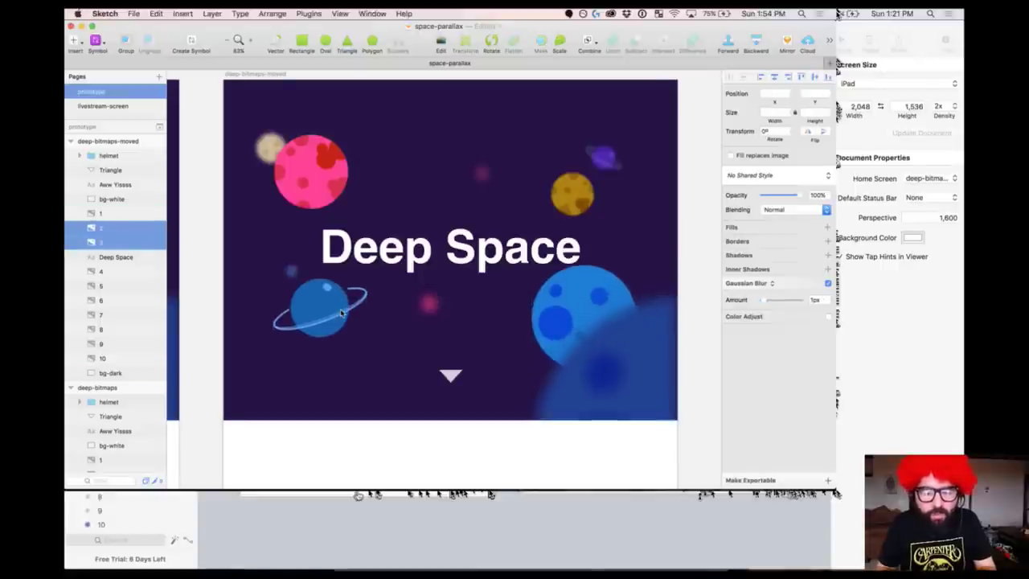
key("shift+Up")
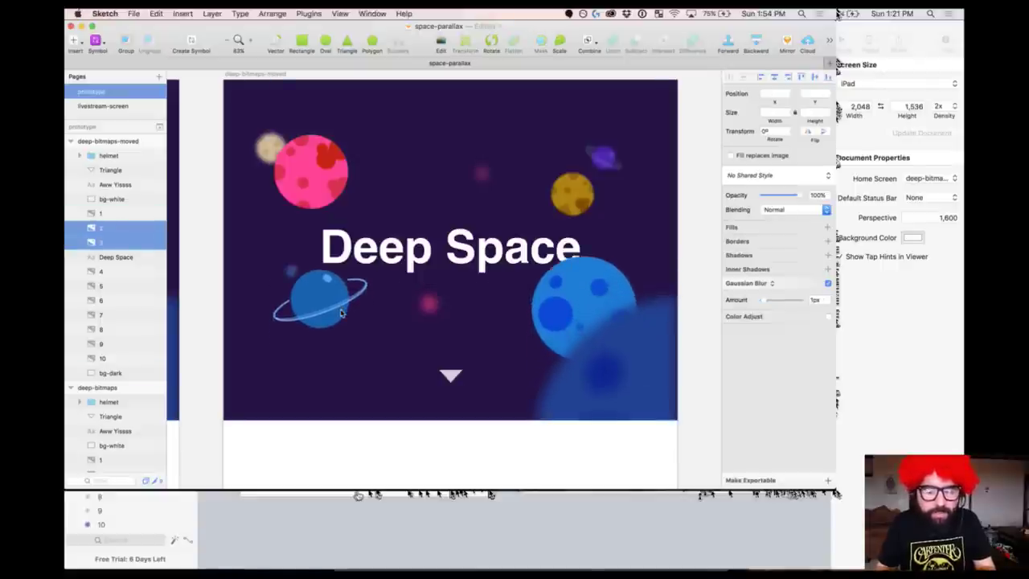
- Nudge the small blurred blue and pink planets below the title slightly downwards together
left_click(291, 271)
left_click(430, 305, "shift")
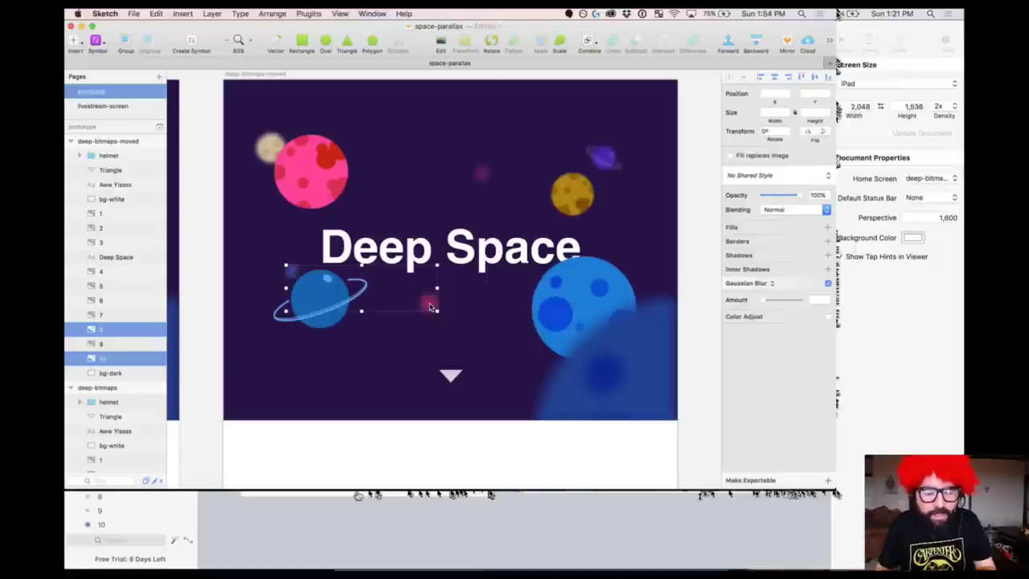
key("Down")
key("Down")
key("Down")
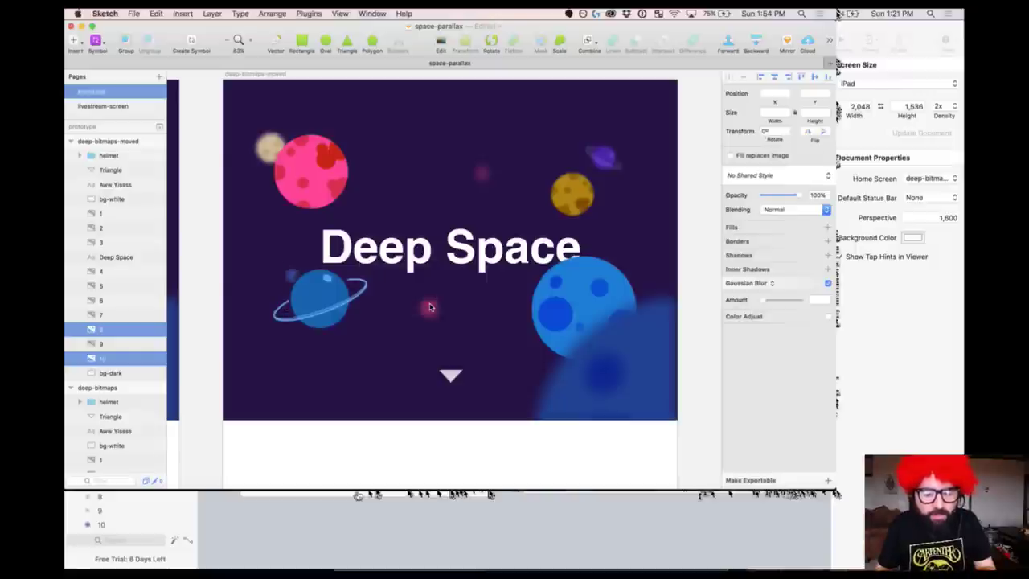
- Move the large blurred blue foreground planet far upwards to Y 163, keeping its X at 695
left_click(537, 448)
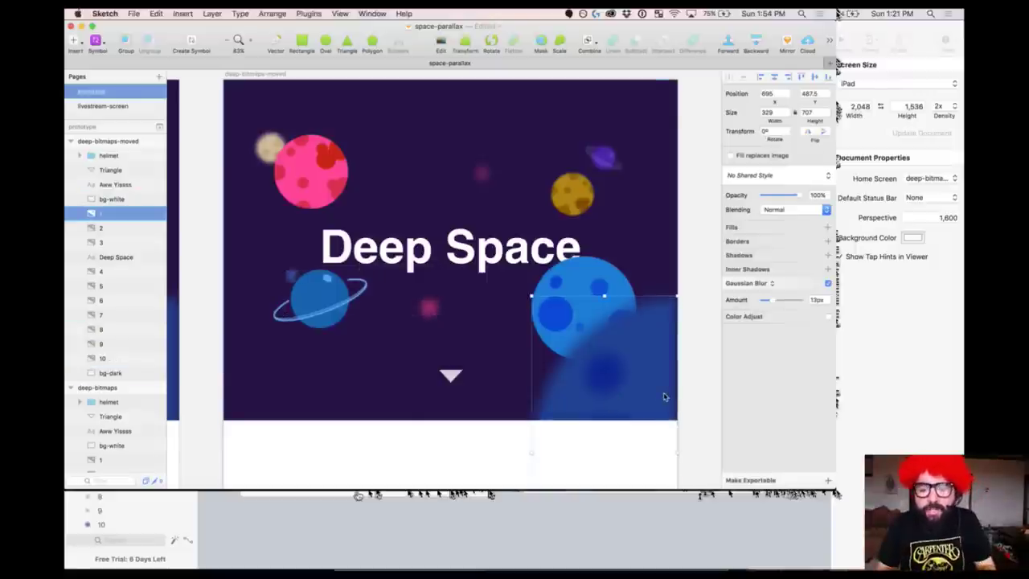
left_click_drag(664, 396, 683, 254)
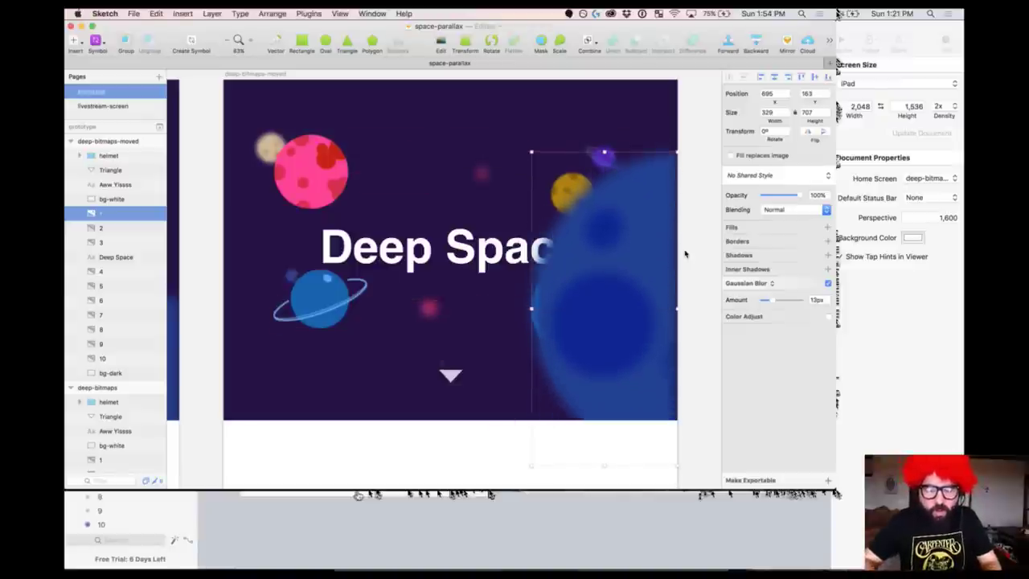
- Set the fill opacity of the triangle arrow in deep-bitmaps-moved to 0%
left_click(449, 374)
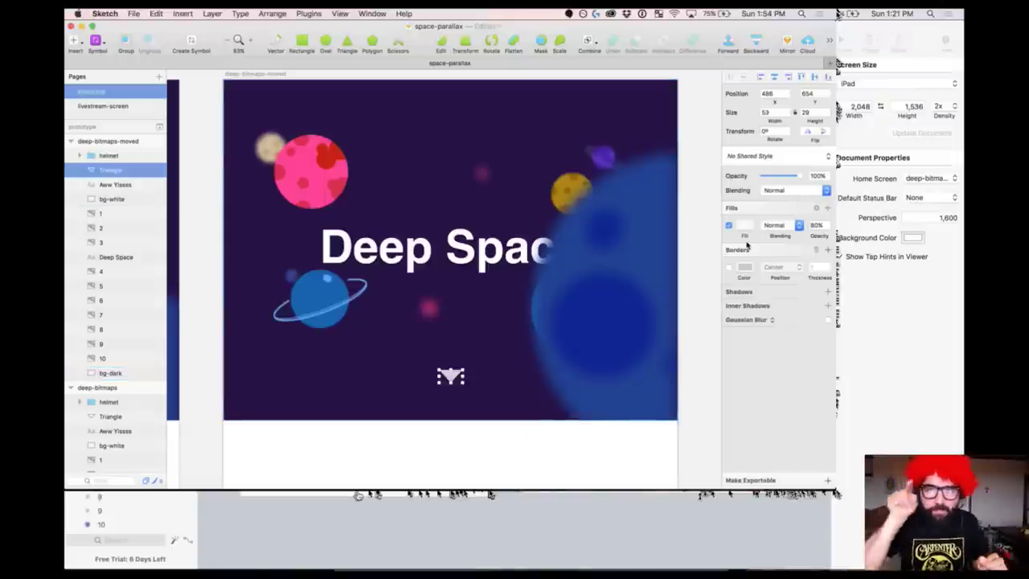
left_click(815, 226)
type("0")
key("Return")
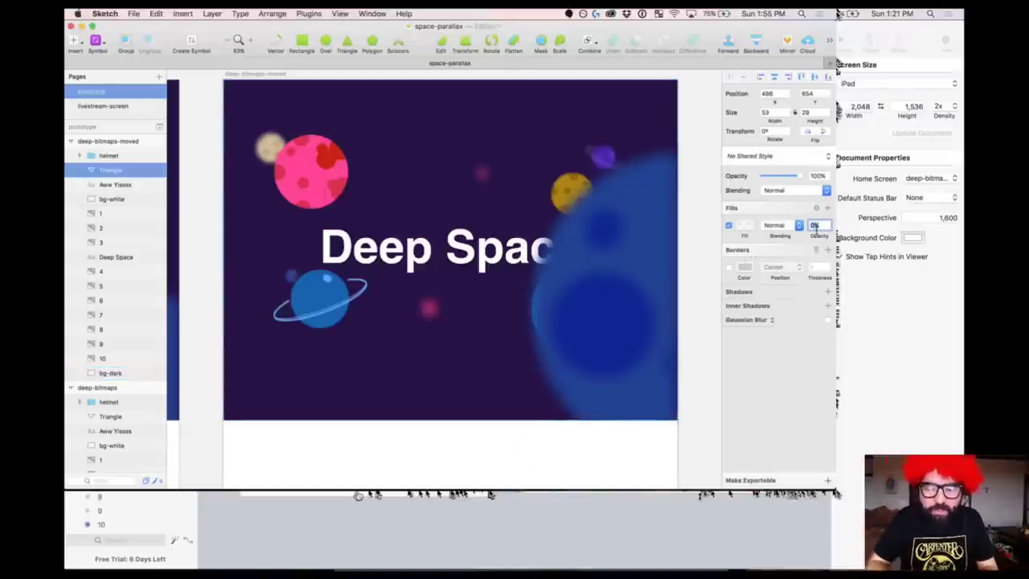
key("super+minus")
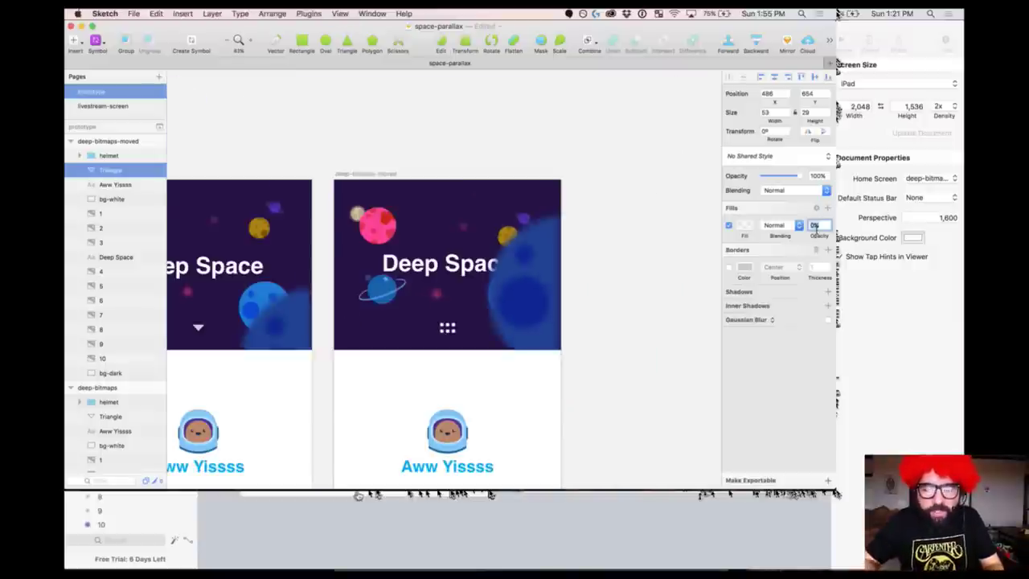
left_click(683, 322)
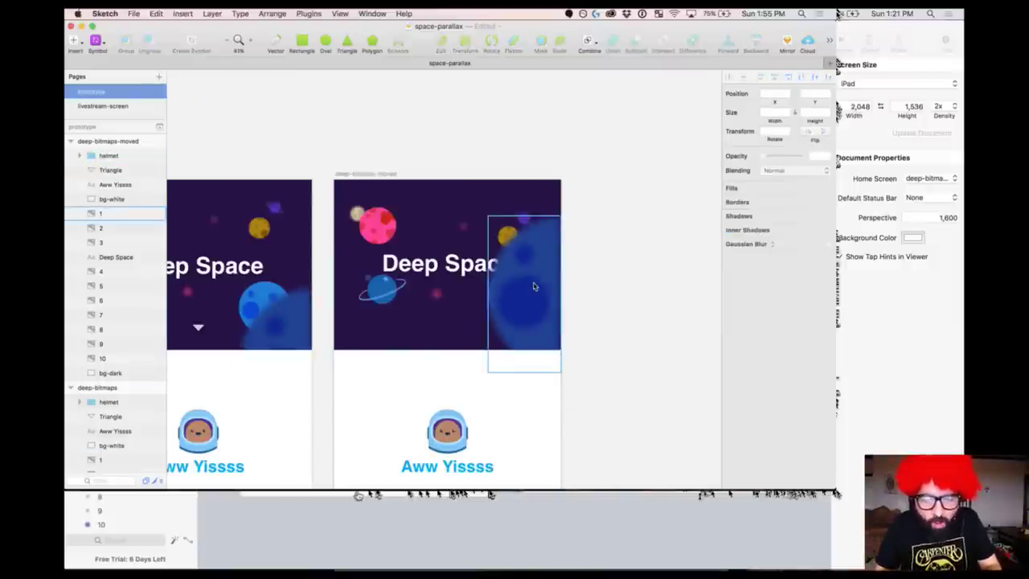
- Move the helmet, the Aww Yissss text and bg-white up together to cover the upper half of deep-bitmaps-moved
scroll(615, 284, "down", 4)
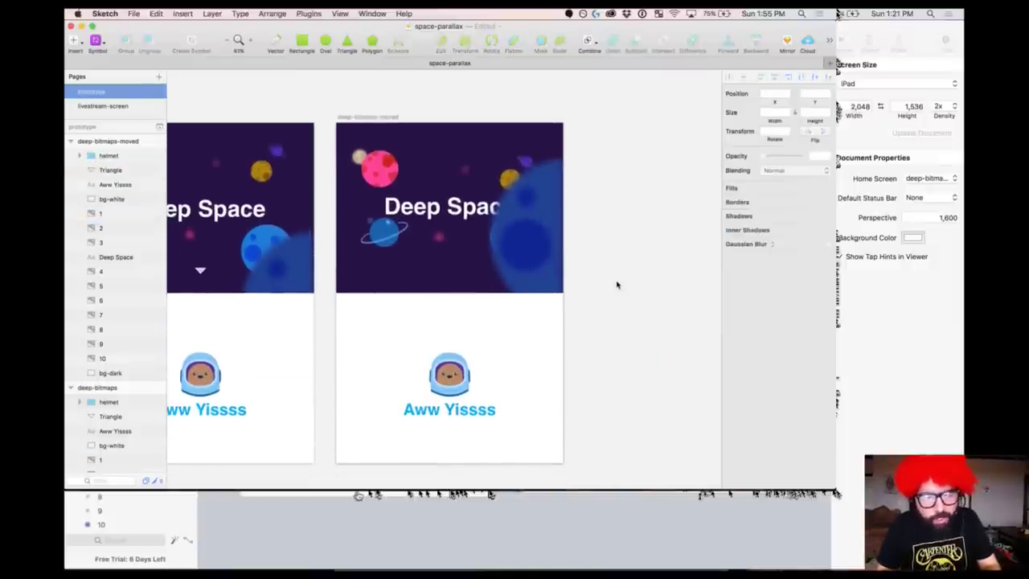
left_click_drag(564, 313, 405, 419)
left_click_drag(529, 386, 536, 213)
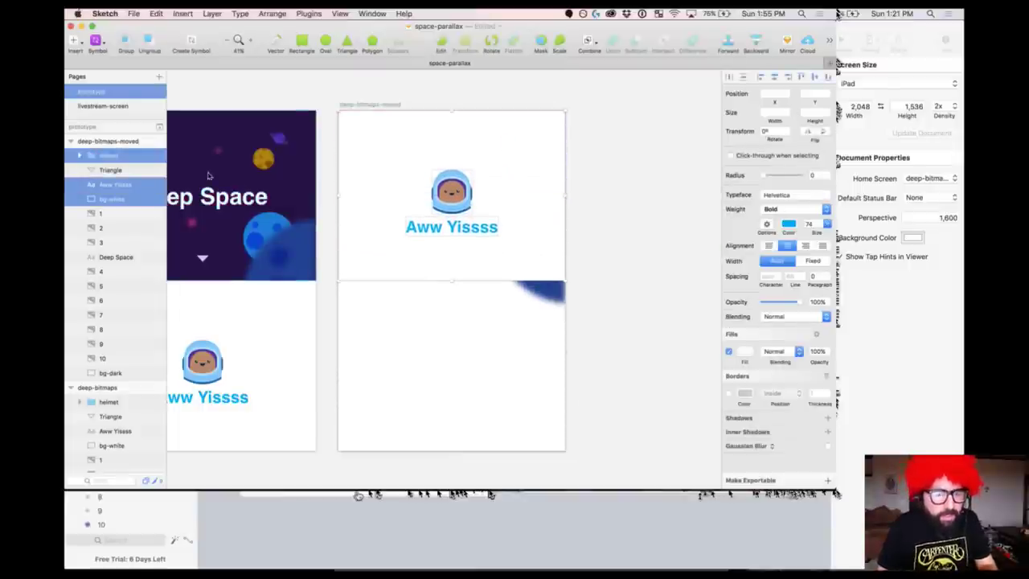
- Reorder the layers so Triangle sits directly below bg-white in both deep-bitmaps-moved and deep-bitmaps
left_click(727, 41)
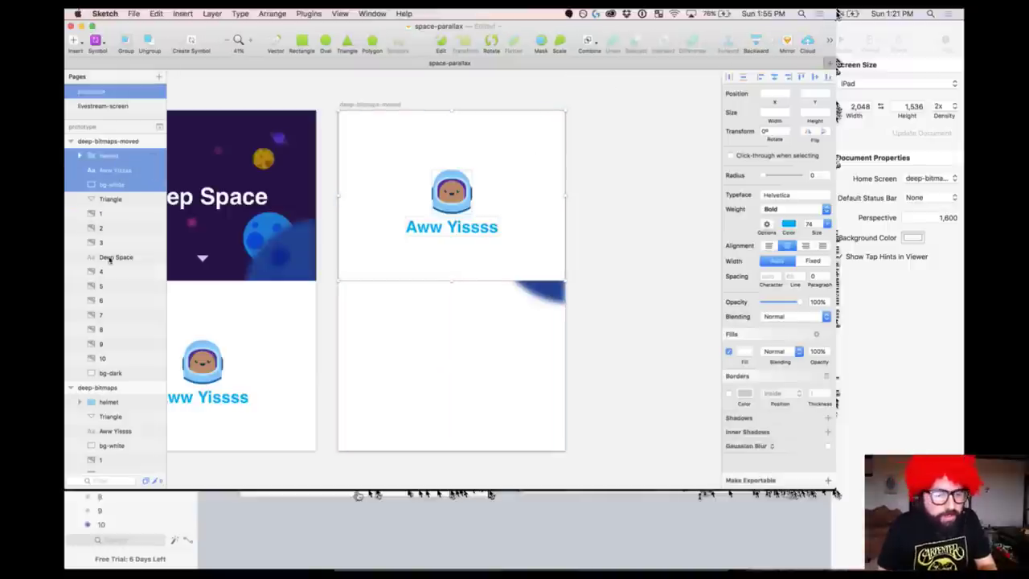
scroll(101, 377, "down", 5)
left_click_drag(116, 343, 113, 372)
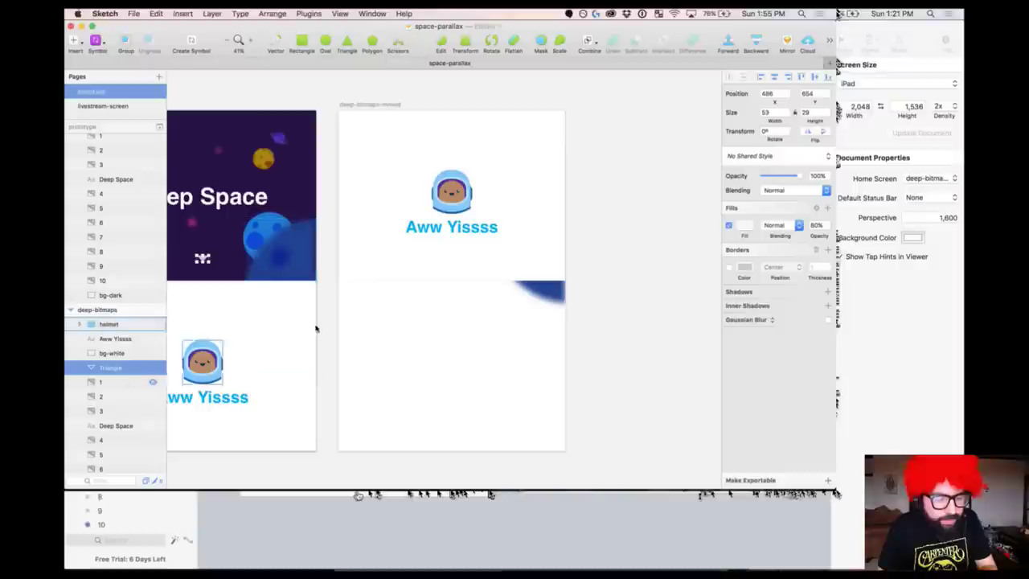
left_click(599, 193)
- Send only the deep-bitmaps and deep-bitmaps-moved artboards to Flinto at 200% scale with the iPad device size
left_click_drag(597, 97, 313, 368)
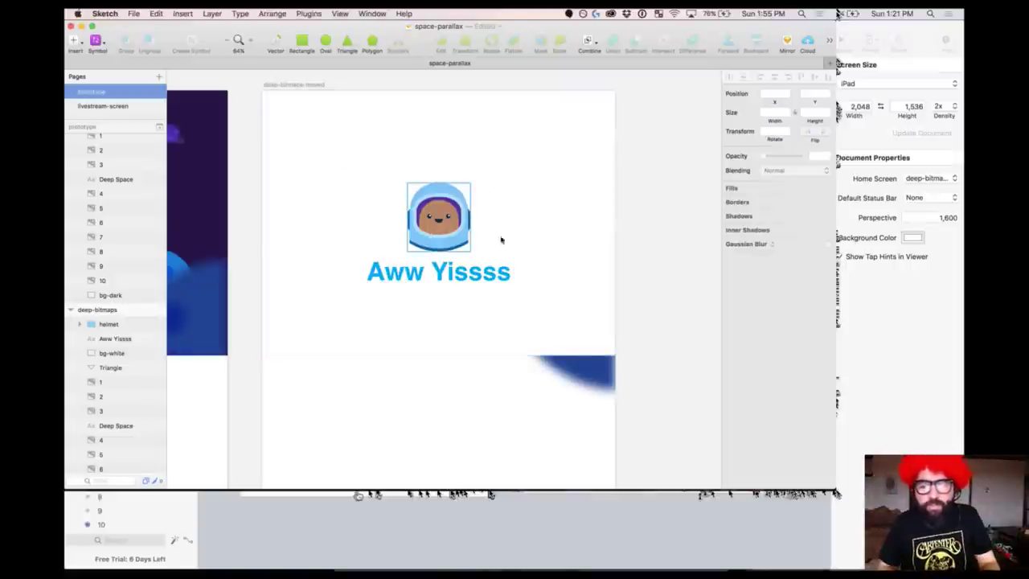
key("super+minus")
scroll(652, 212, "left", 5)
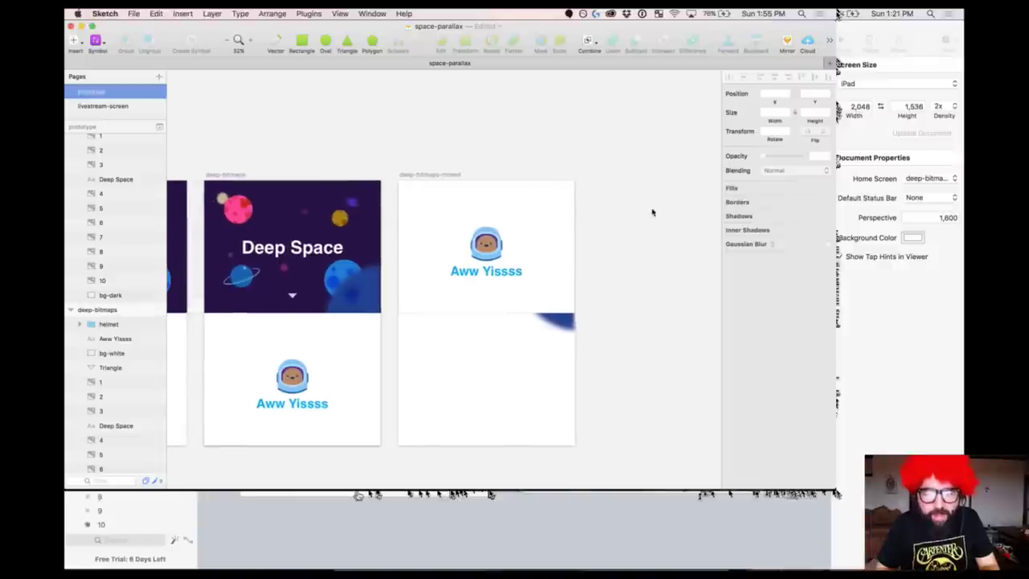
scroll(349, 225, "up", 2)
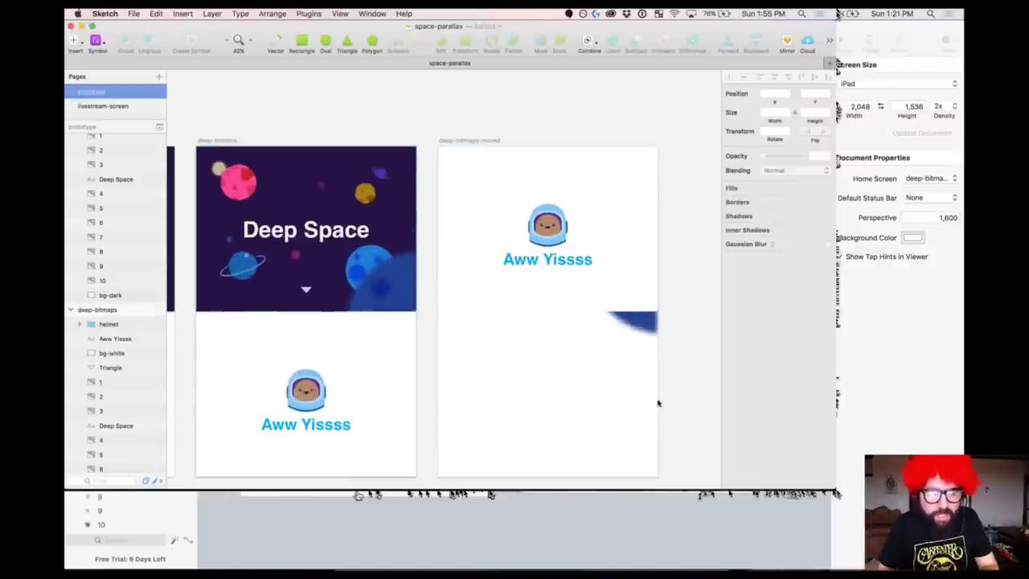
left_click(477, 142)
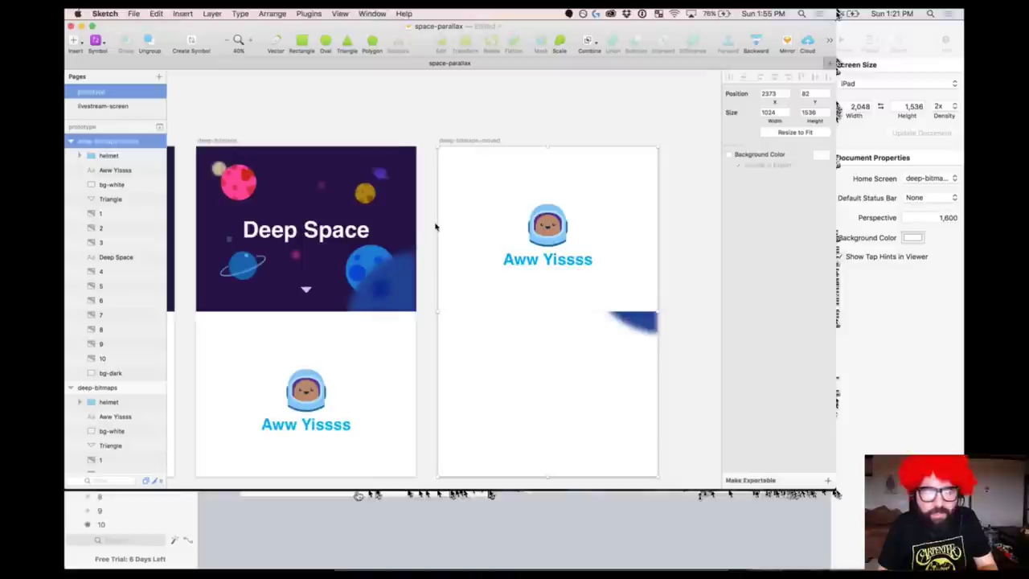
scroll(446, 215, "left", 2)
left_click(252, 137, "shift")
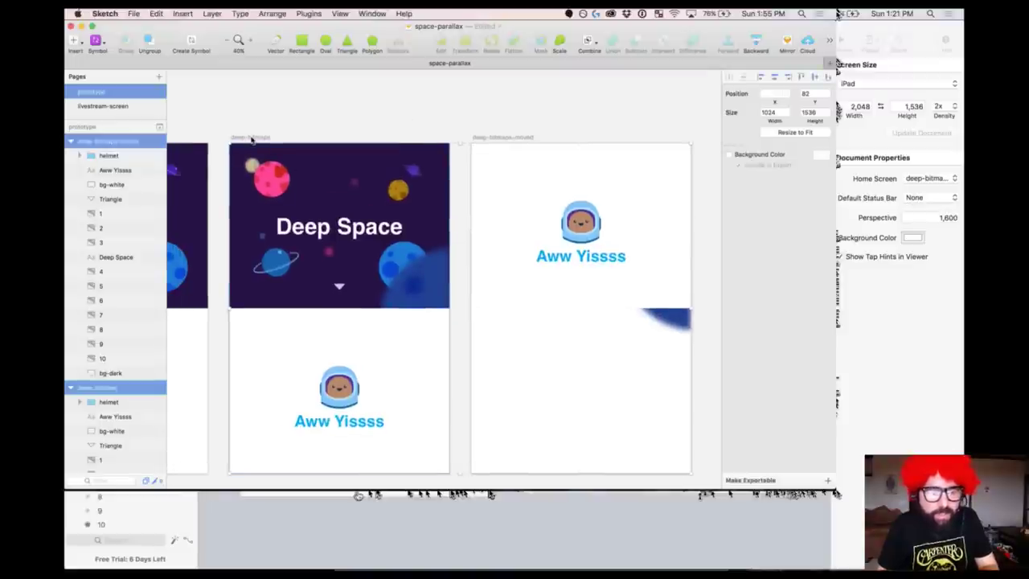
left_click(308, 14)
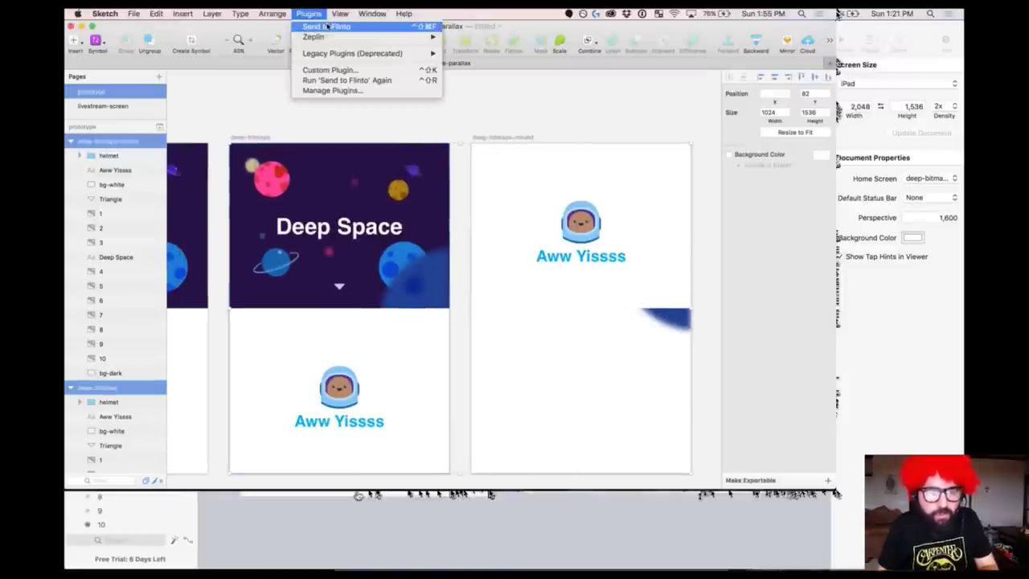
left_click(327, 28)
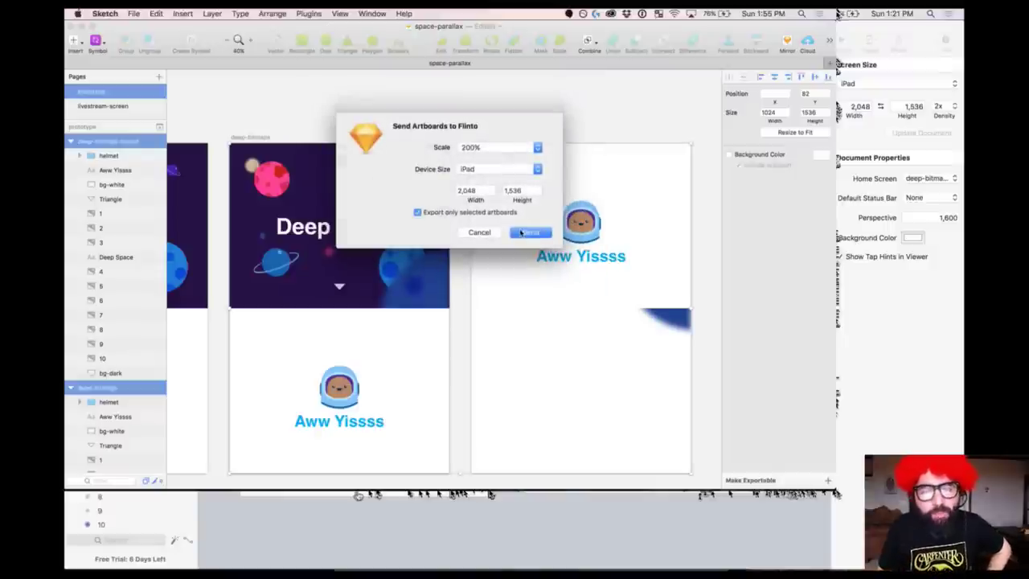
left_click(521, 233)
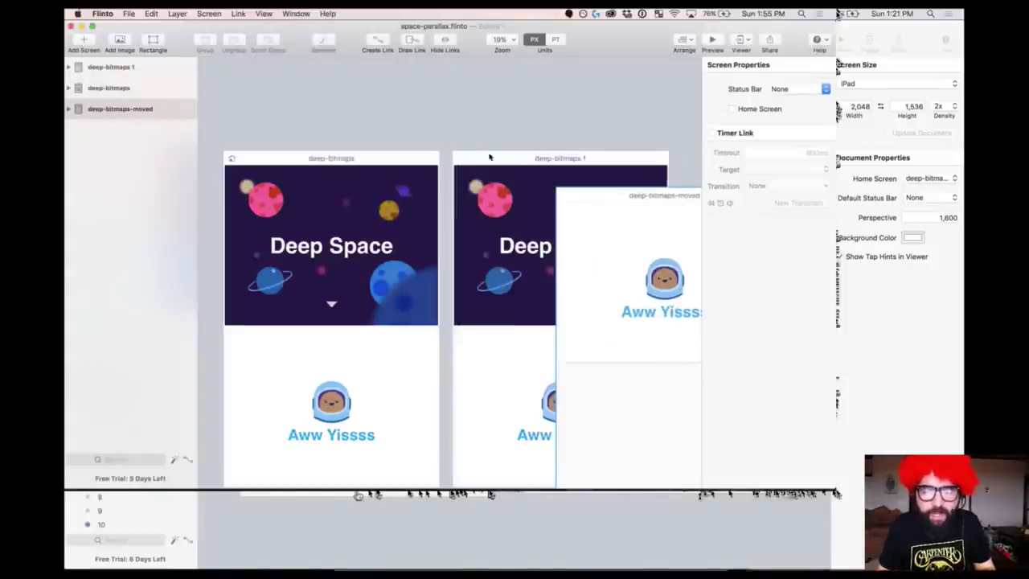
- Delete the deep-bitmaps 1 screen in Flinto and place the deep-bitmaps-moved screen beside deep-bitmaps in its spot
key("BackSpace")
left_click_drag(593, 192, 488, 154)
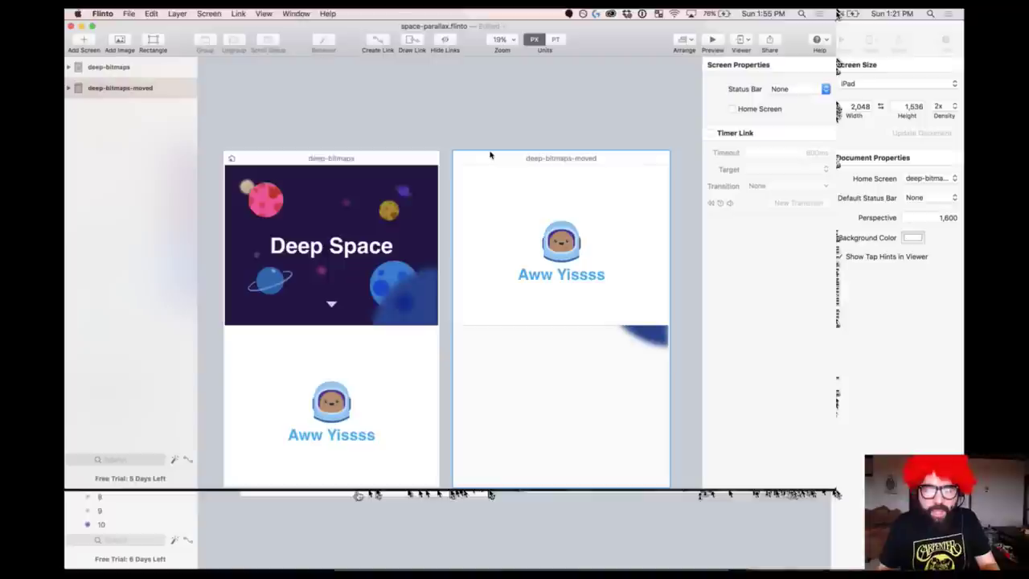
key("super+minus")
left_click_drag(215, 173, 570, 424)
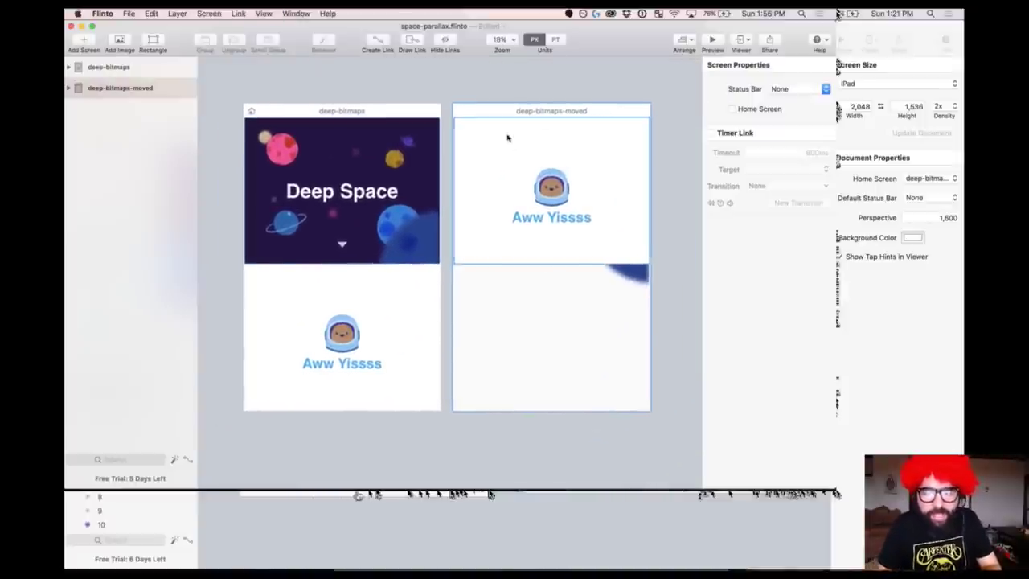
left_click(474, 90)
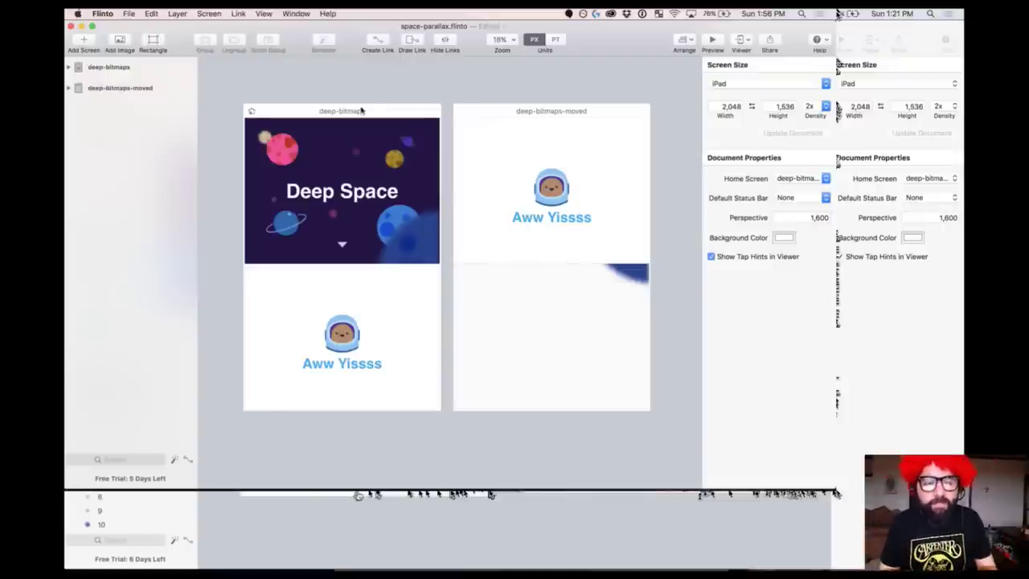
- Check the YouTube live stream page and its chat in Chrome, and return to Flinto
key("super+Tab")
key("super+Tab")
key("super+Tab")
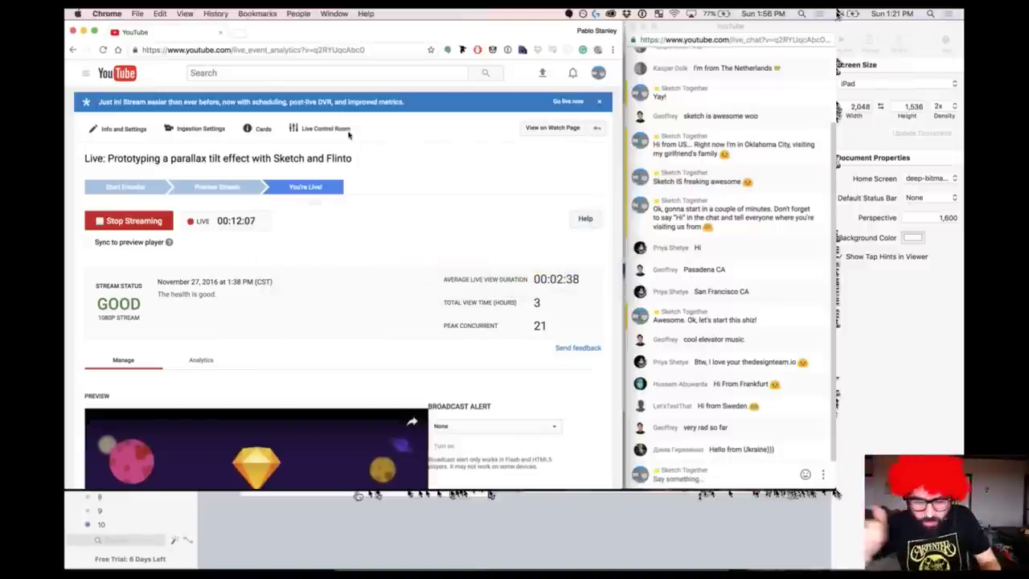
key("super+Tab")
key("super+Tab")
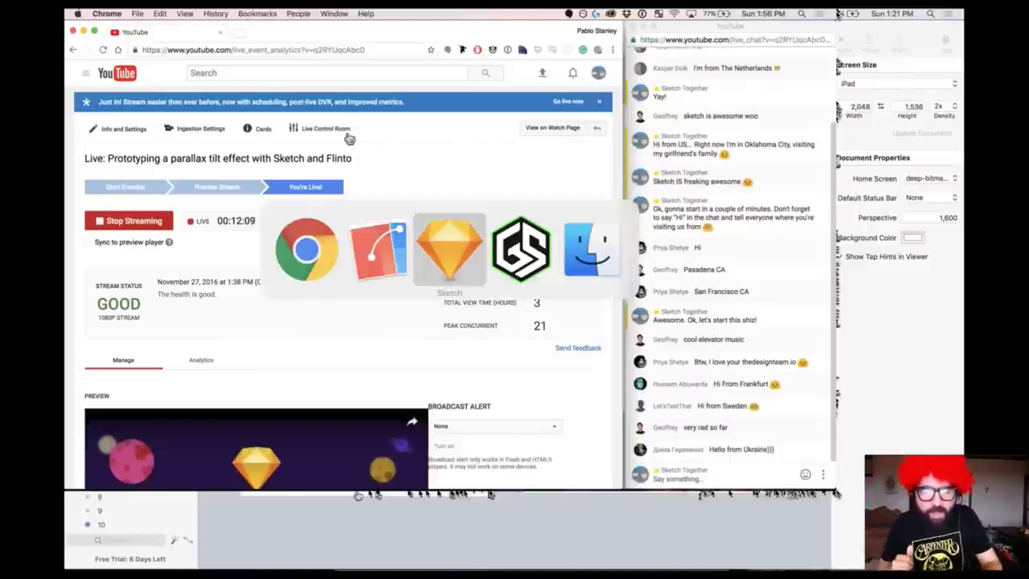
key("super+shift+Tab")
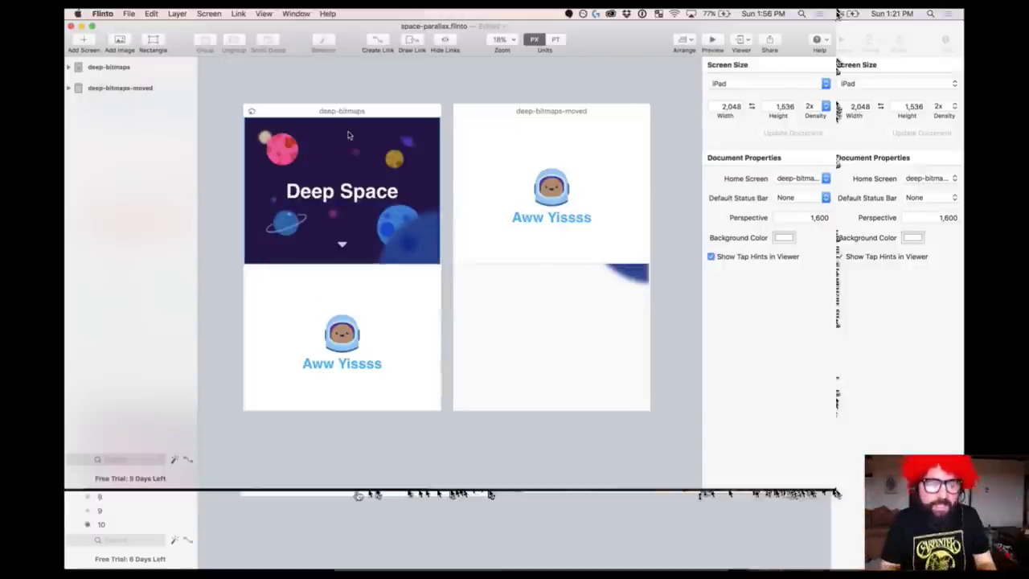
- Add an Up Swipe gesture to bg-dark in deep-bitmaps with deep-bitmaps-moved as its target
left_click_drag(232, 101, 510, 340)
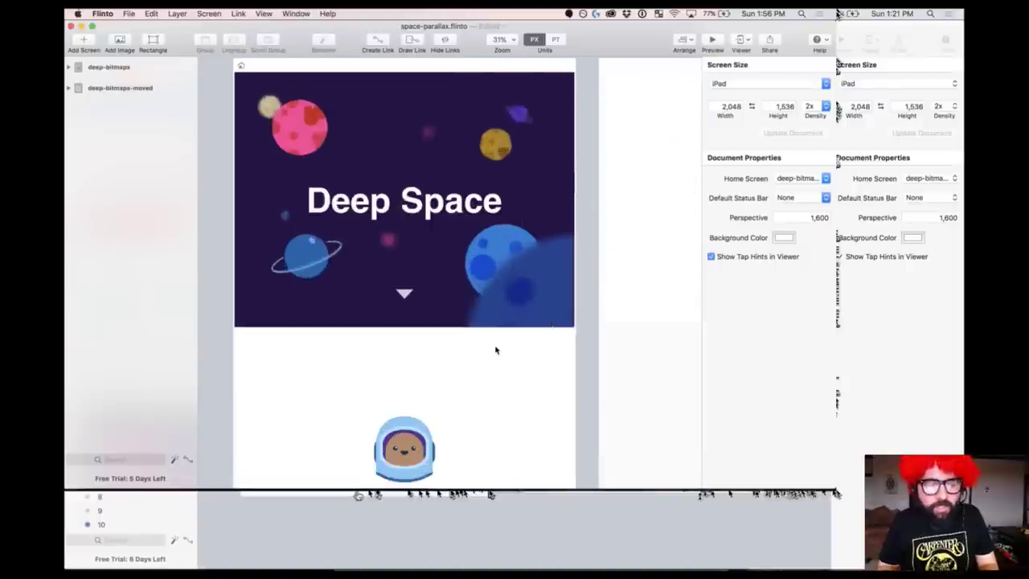
left_click(268, 161)
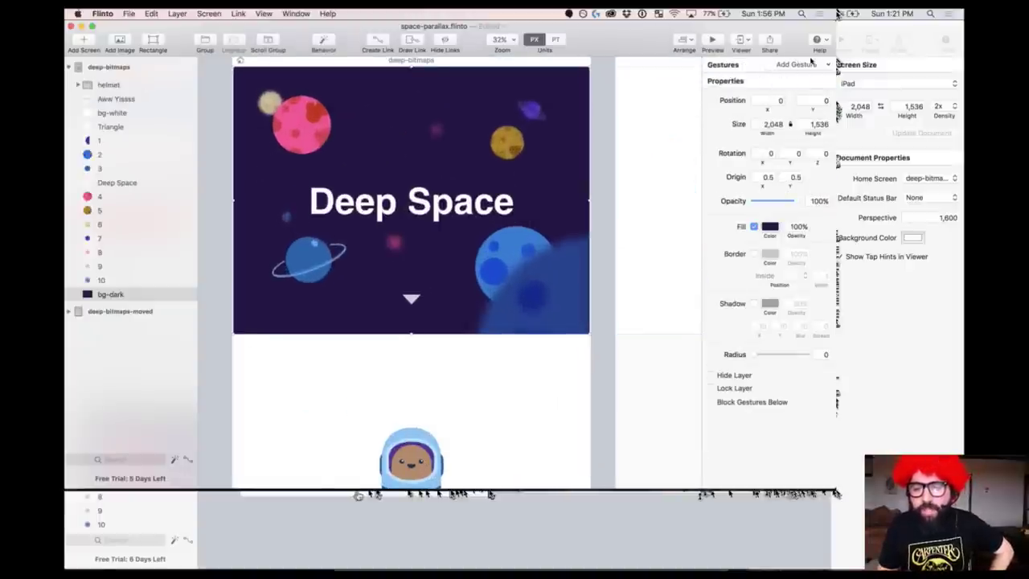
left_click(807, 68)
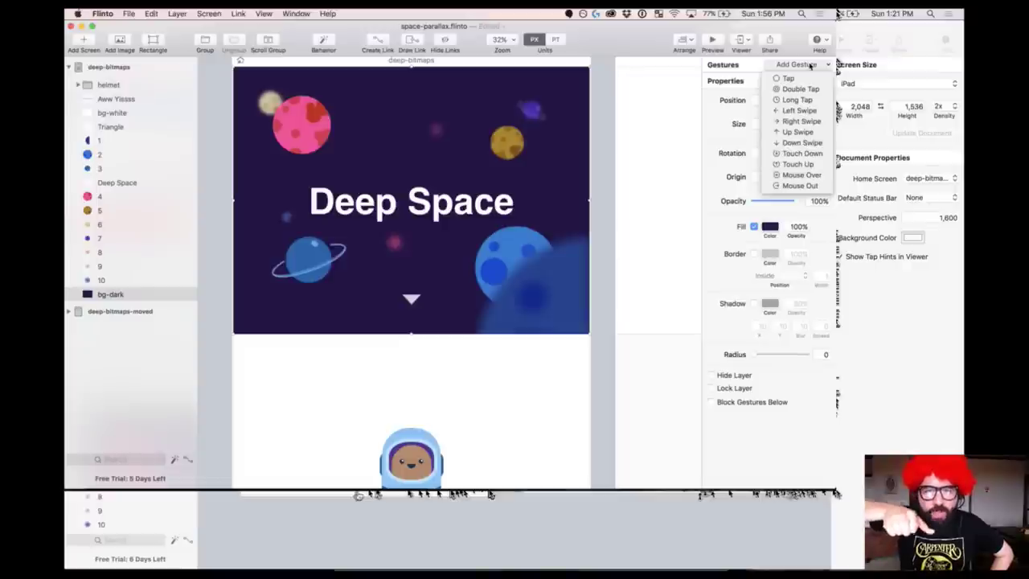
left_click(807, 132)
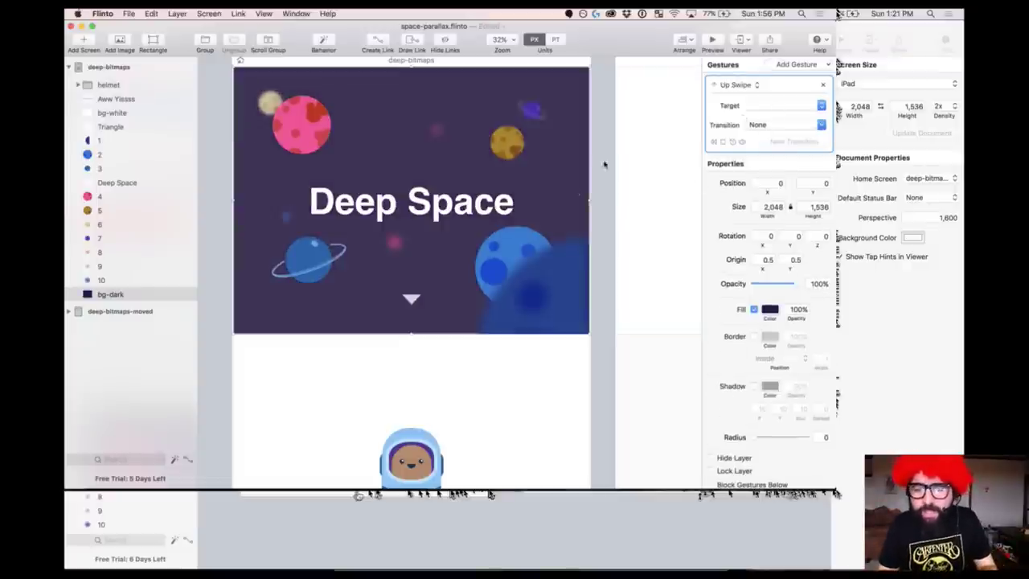
key("super+minus")
left_click(773, 105)
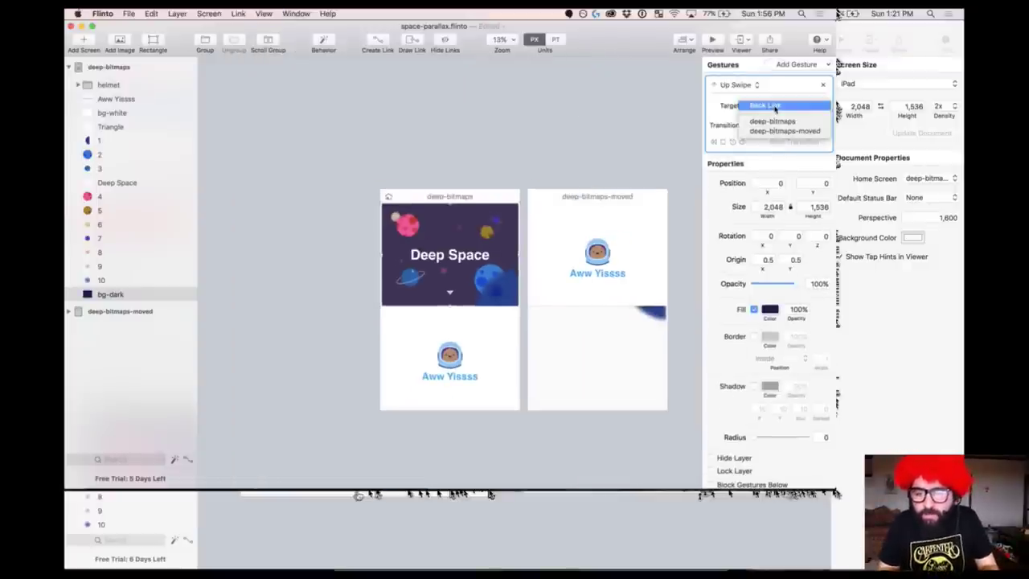
left_click(806, 135)
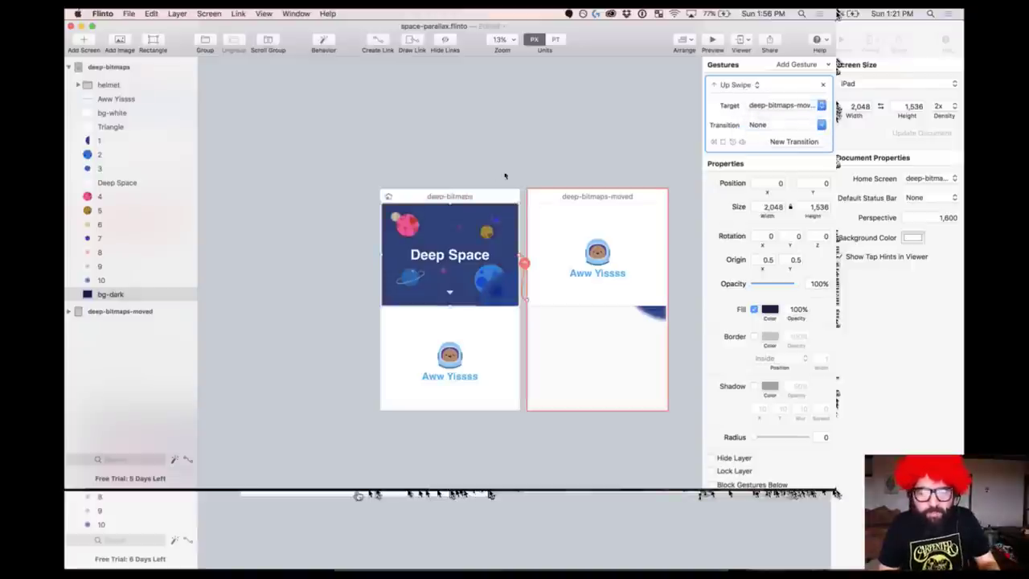
left_click(477, 163)
scroll(531, 285, "up", 3)
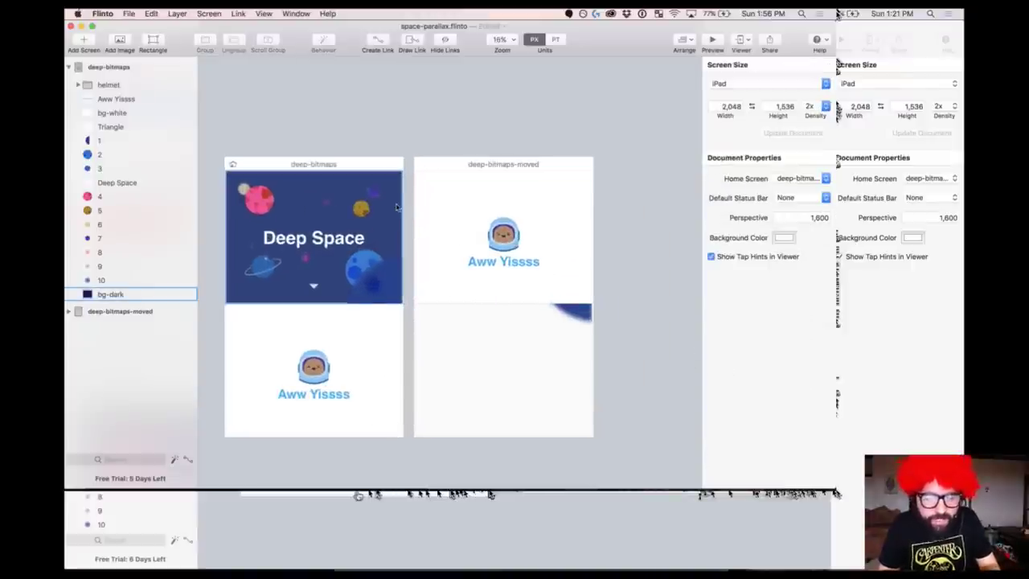
- Create a new transition for the Up Swipe link from deep-bitmaps to deep-bitmaps-moved
left_click(400, 239)
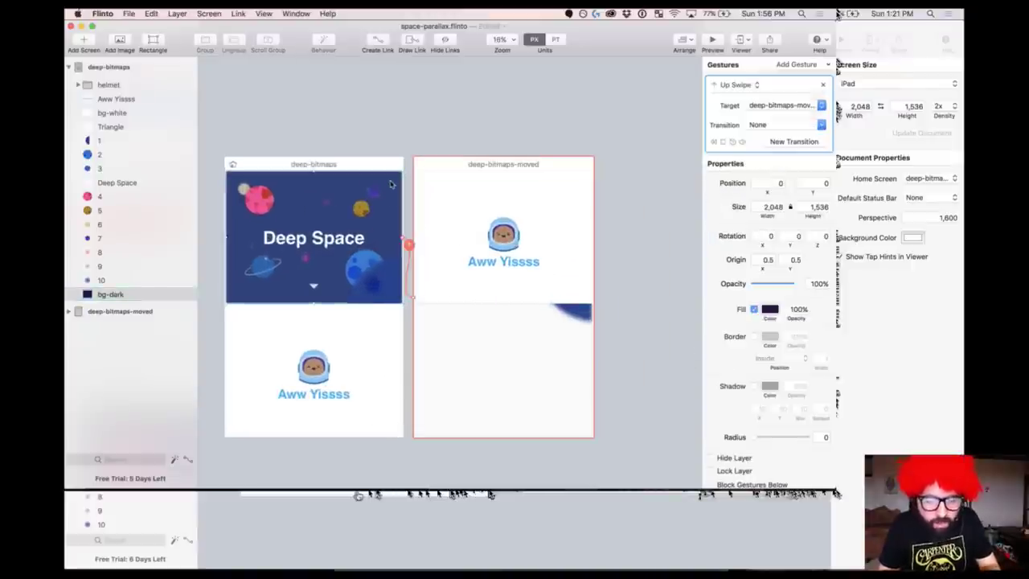
left_click(408, 244)
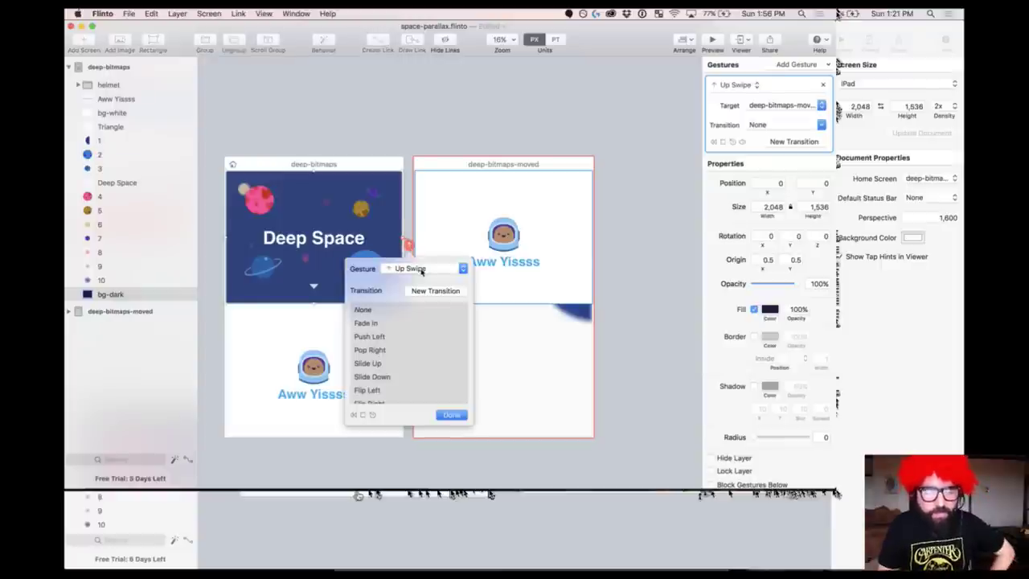
left_click(421, 268)
left_click(420, 270)
scroll(393, 354, "down", 3)
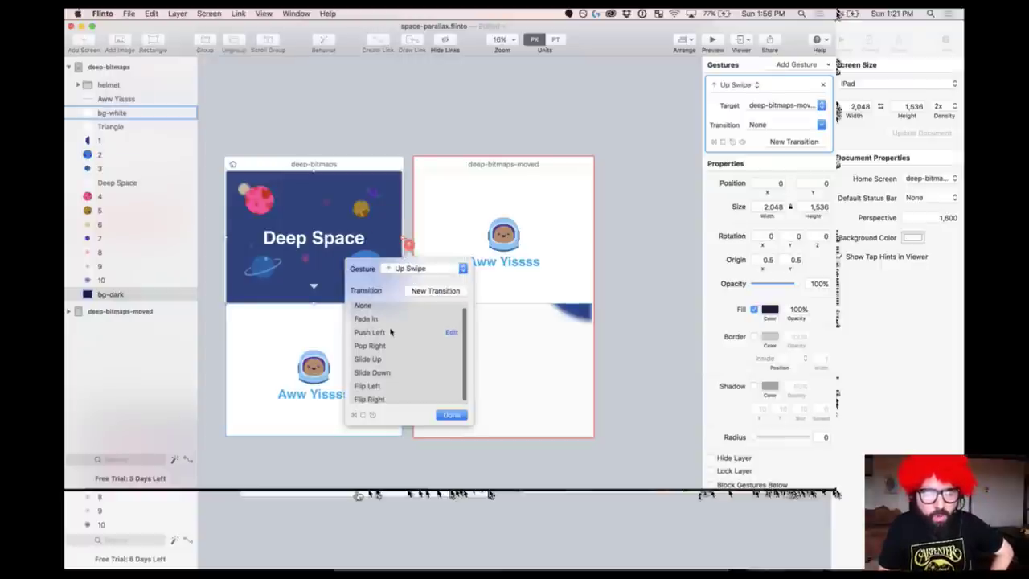
scroll(398, 353, "up", 2)
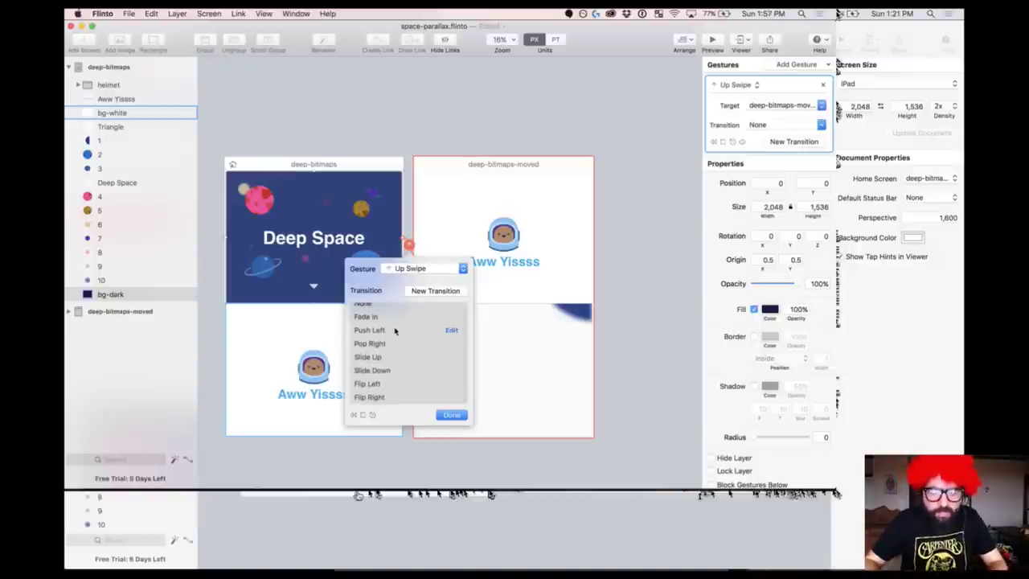
scroll(400, 342, "up", 1)
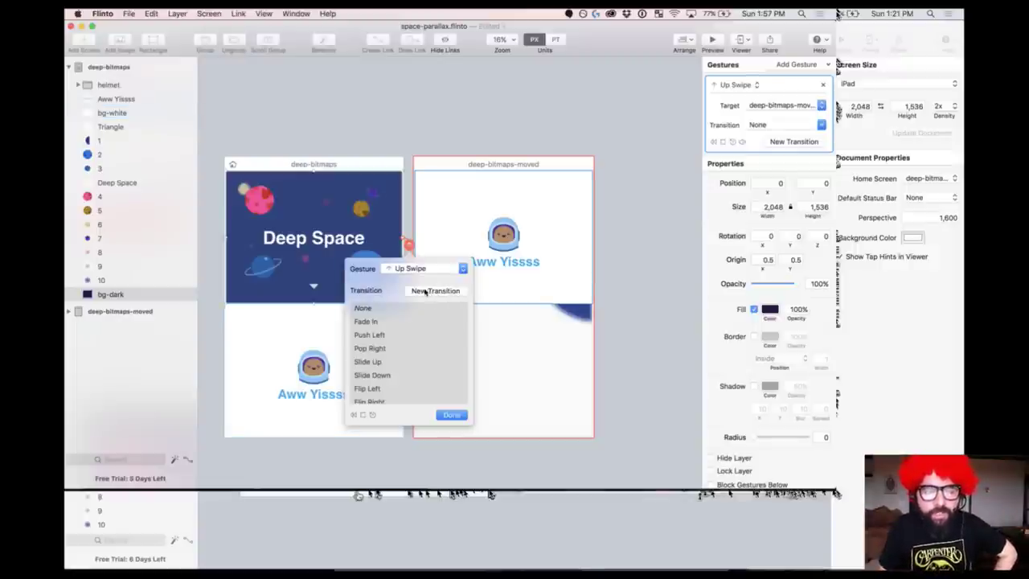
left_click(429, 291)
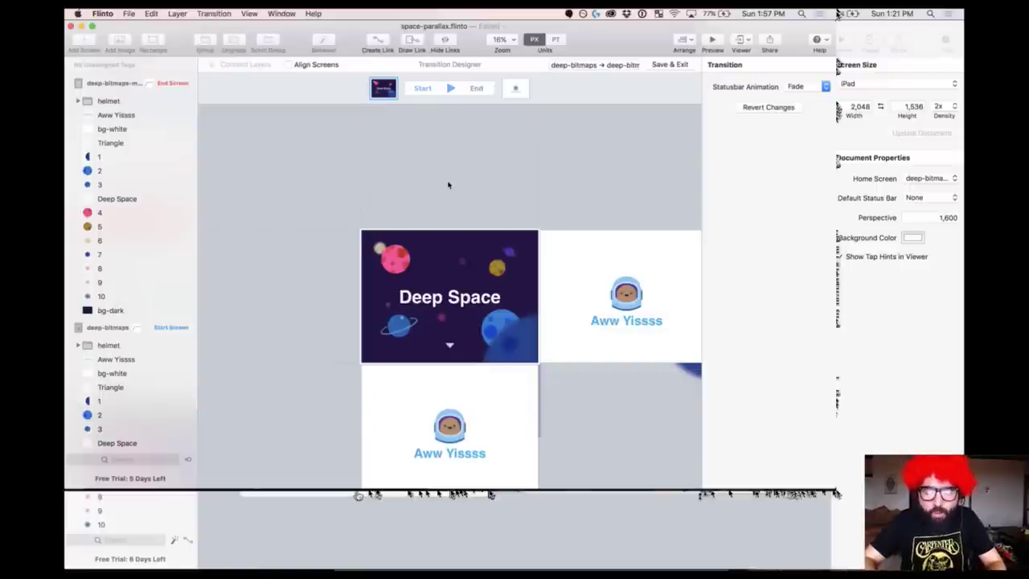
- Move the end screen away from the start screen to about X 3,050, Y -701 and undo the move
key("super+minus")
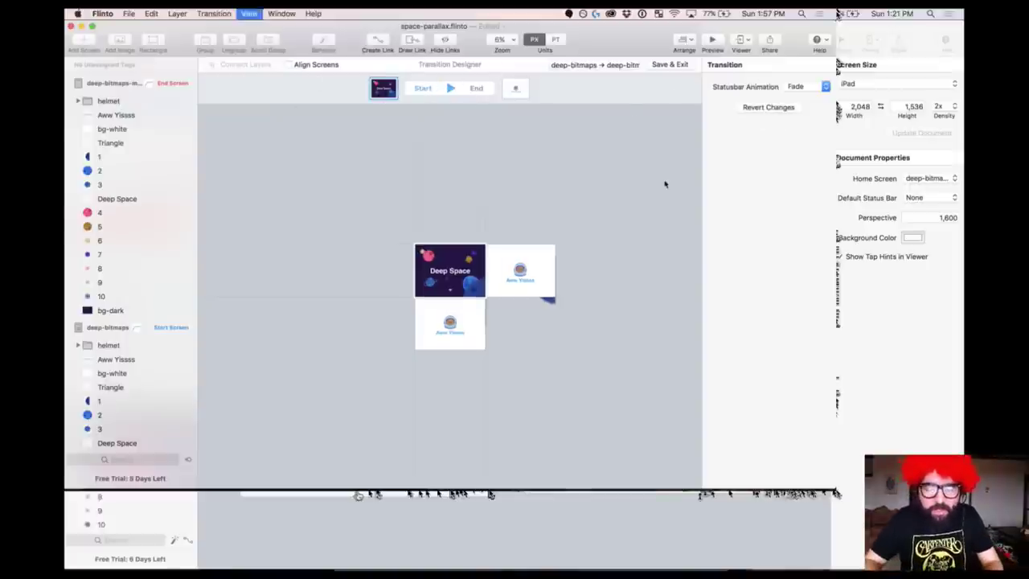
scroll(664, 184, "up", 5)
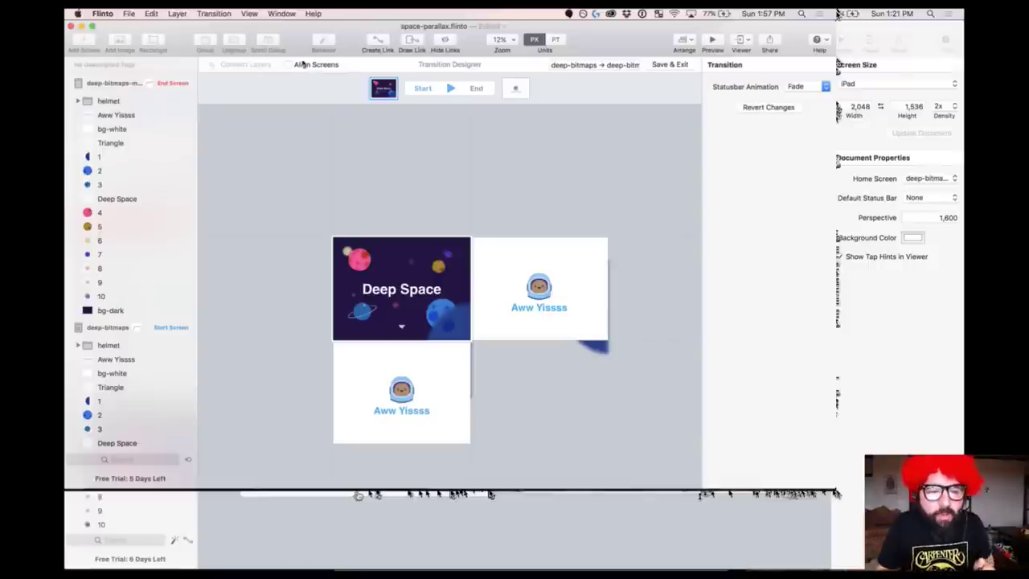
left_click_drag(506, 242, 573, 195)
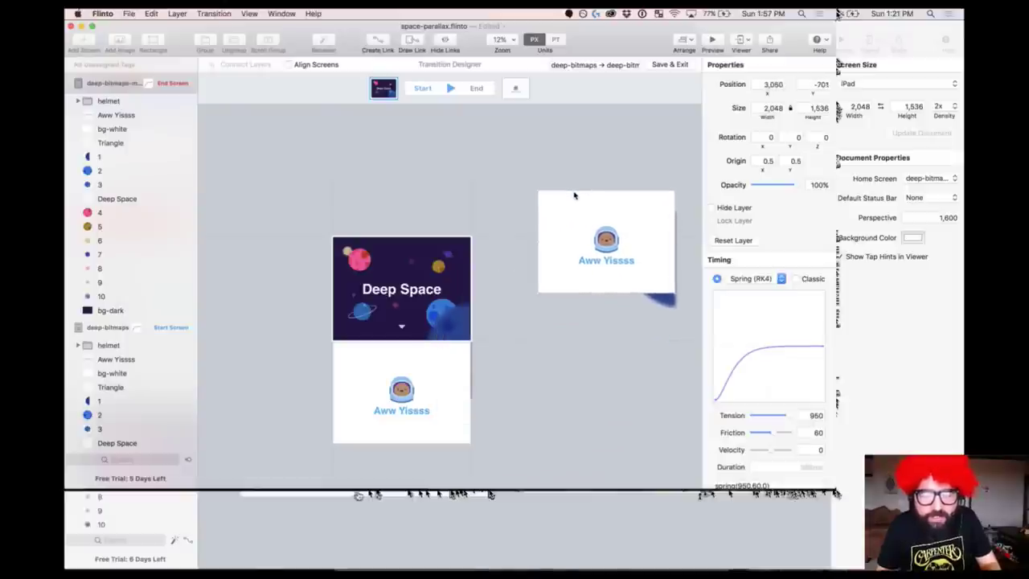
left_click(435, 238)
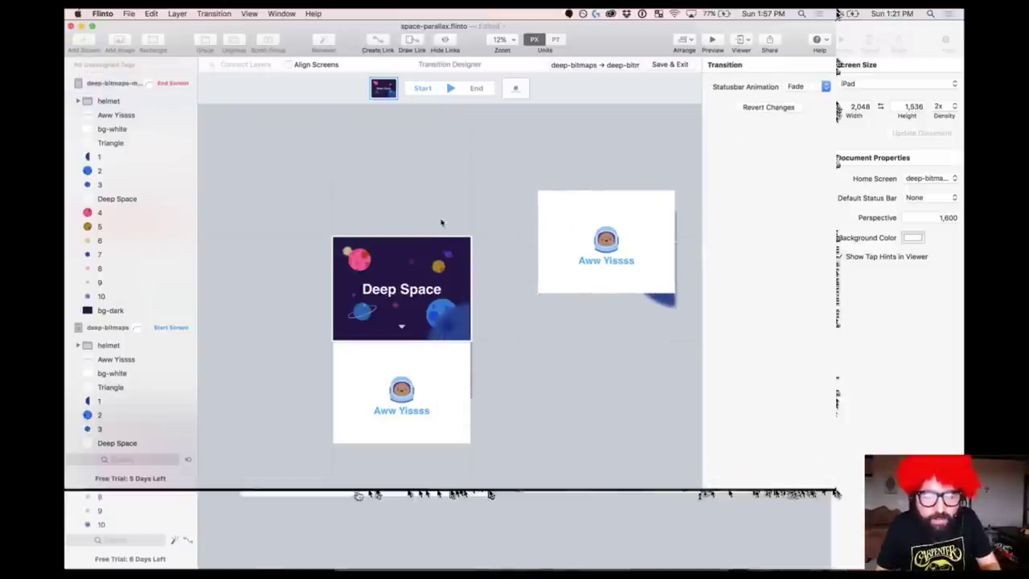
key("super+z")
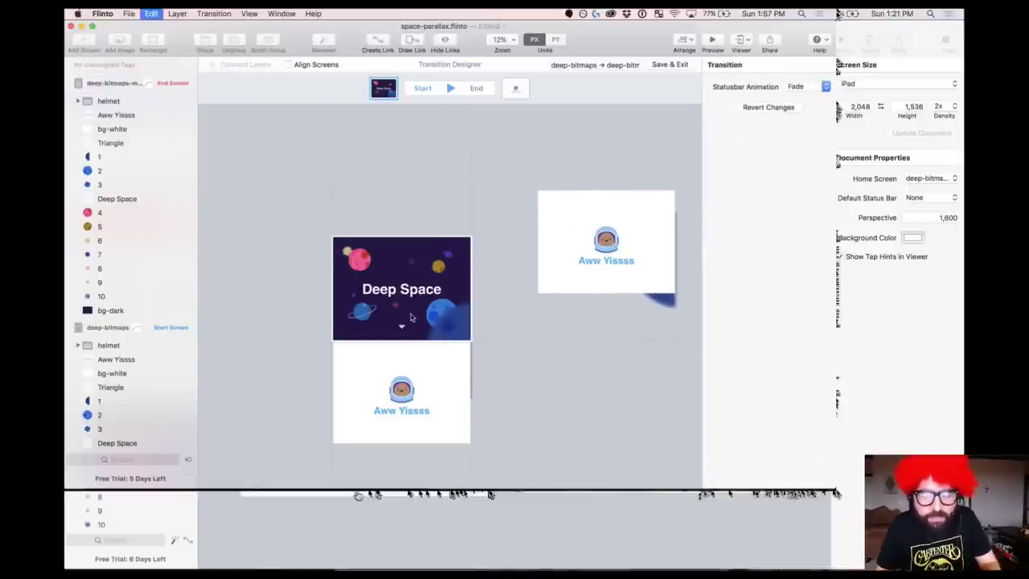
- Align the start and end screens on top of each other and preview the transition
left_click(288, 65)
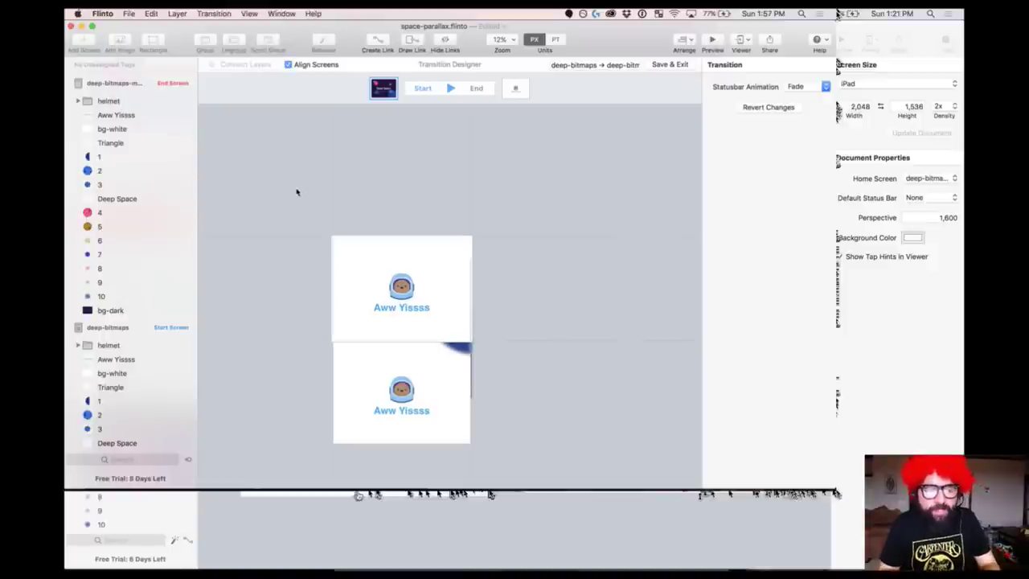
scroll(300, 243, "up", 5)
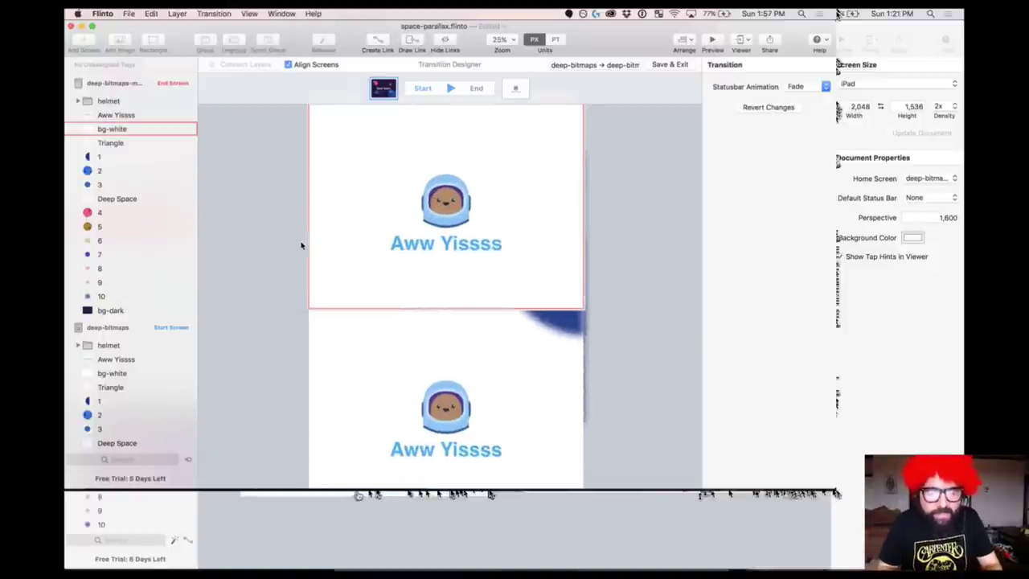
left_click(450, 89)
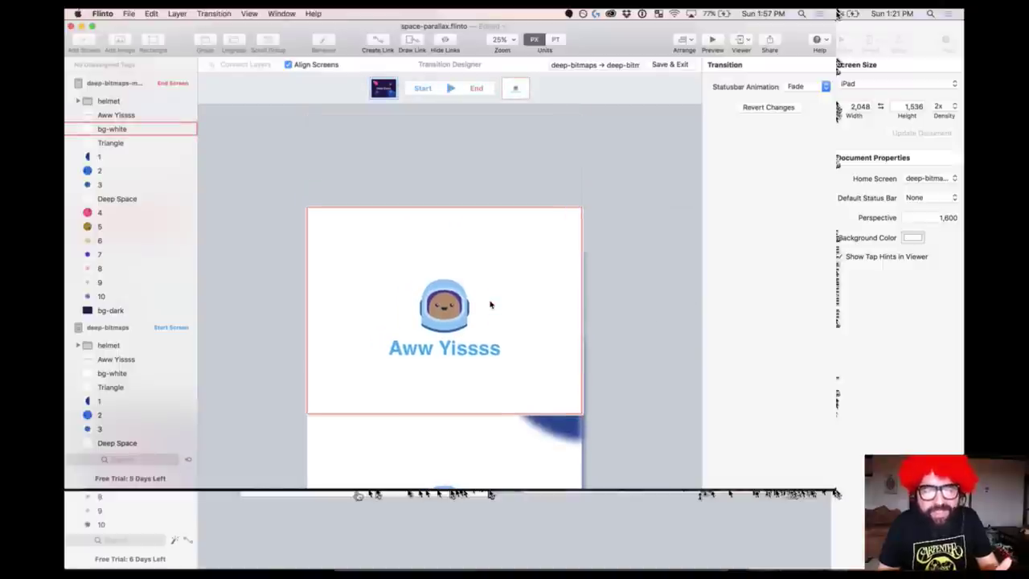
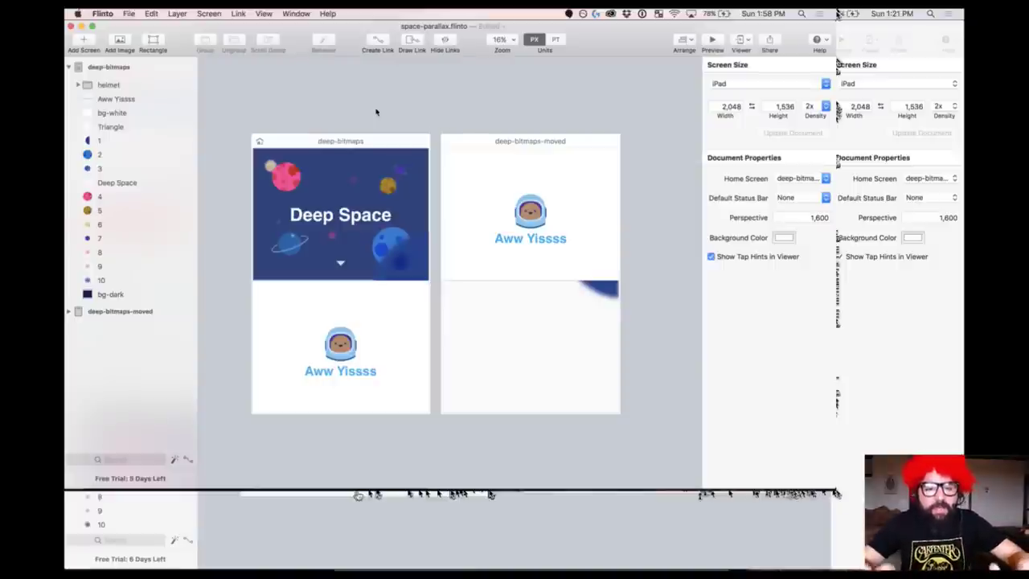
- Open the space-move transition of bg-dark's Up Swipe link for editing
left_click(413, 191)
left_click_drag(414, 205, 526, 209)
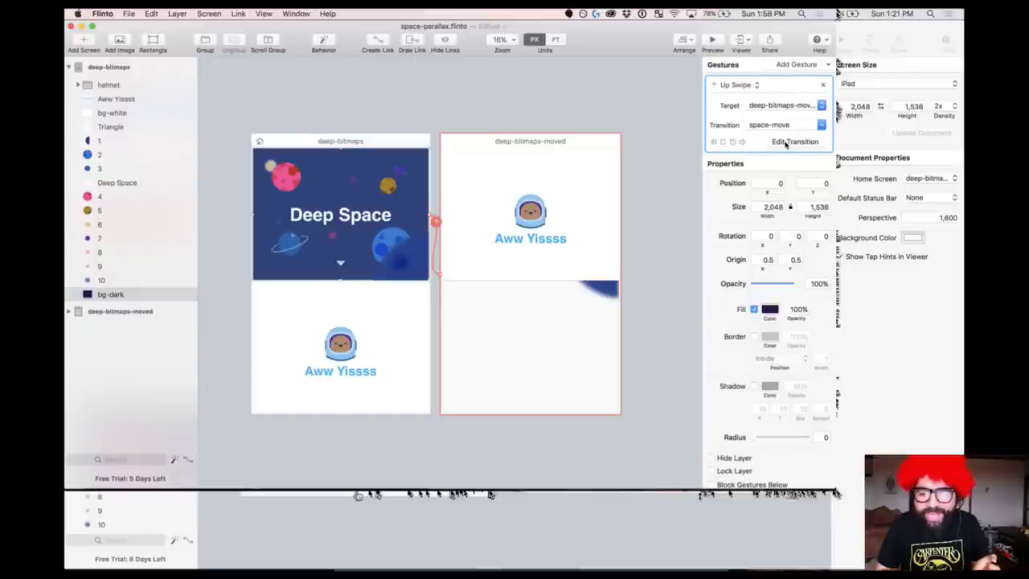
left_click(785, 143)
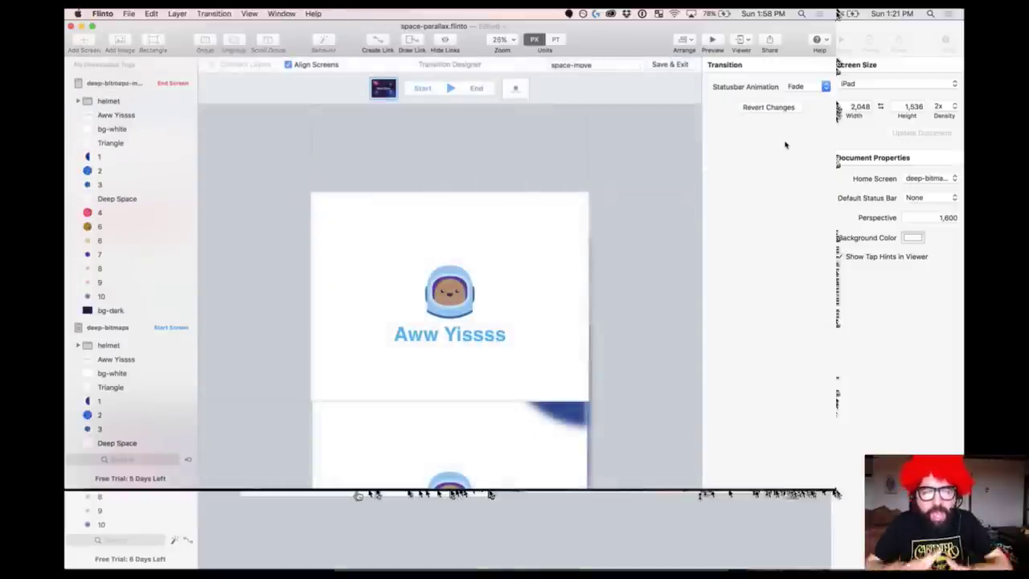
scroll(643, 161, "down", 3)
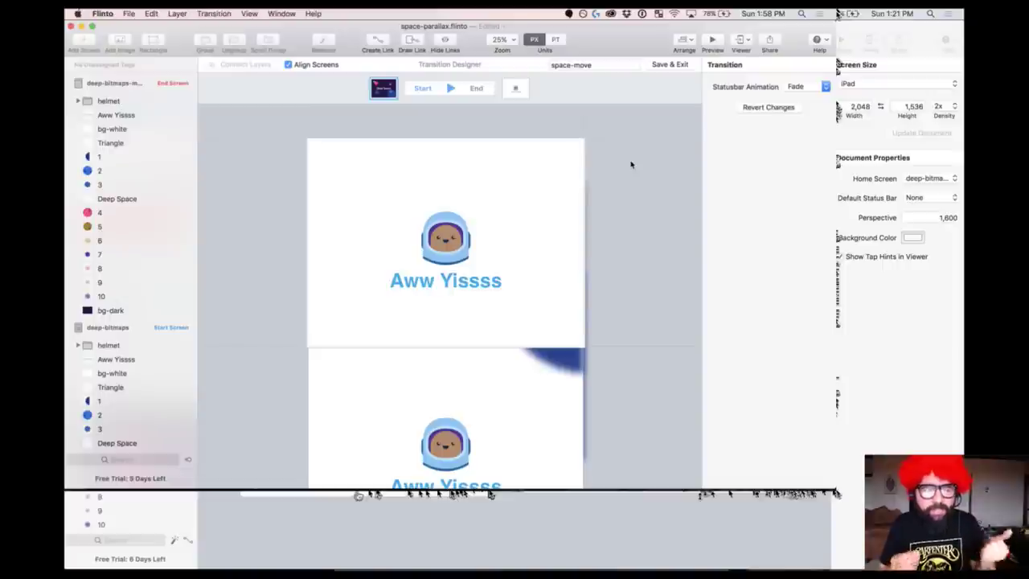
- Connect the helmet layer of the end screen with the helmet layer of the start screen
left_click(136, 104)
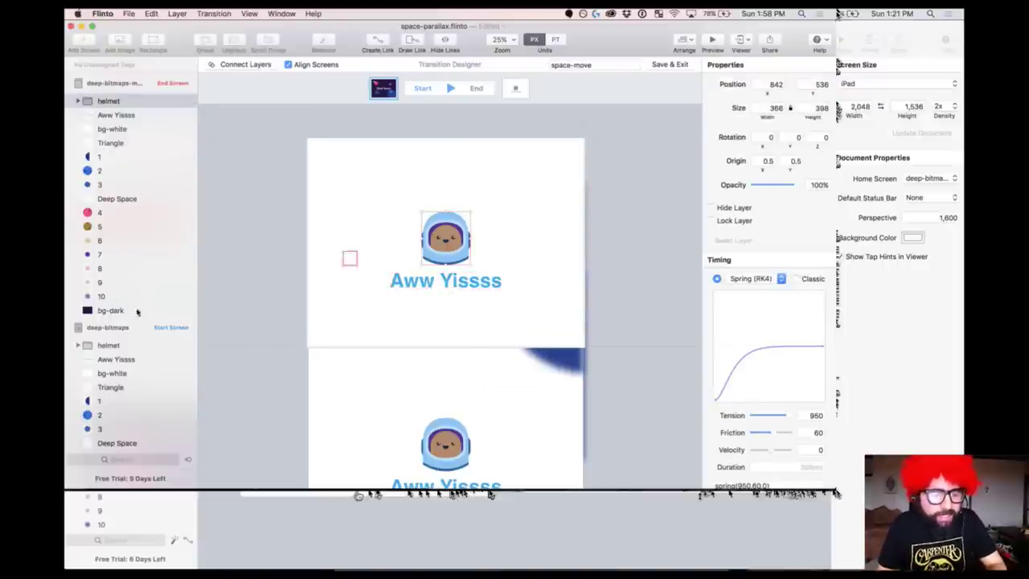
left_click(145, 144)
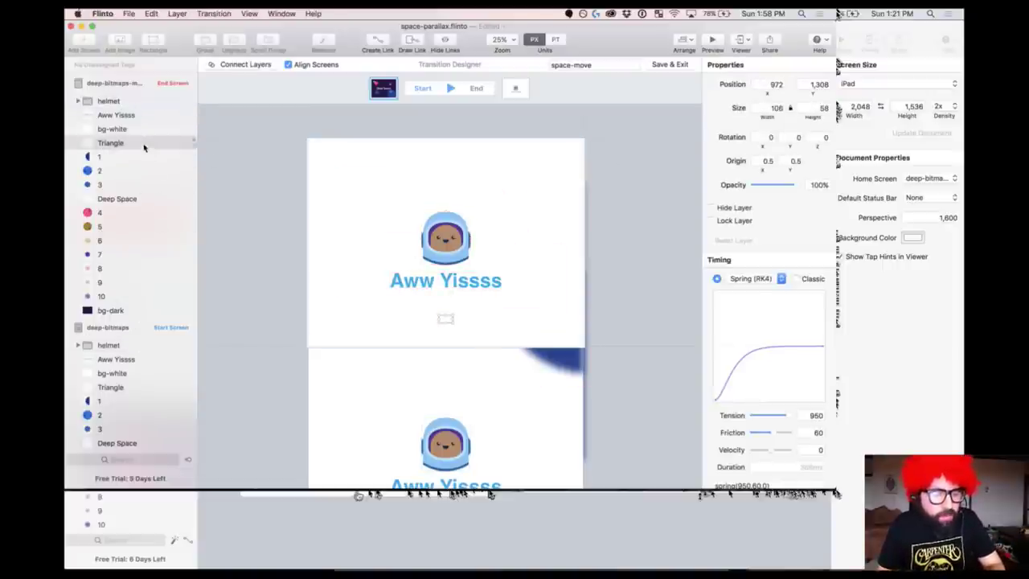
left_click(127, 102)
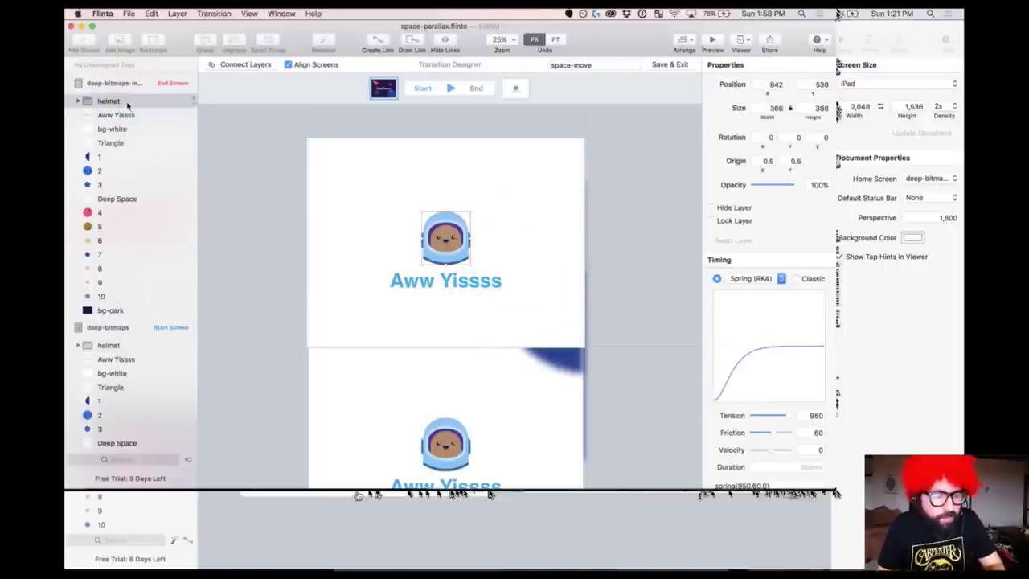
left_click(125, 346)
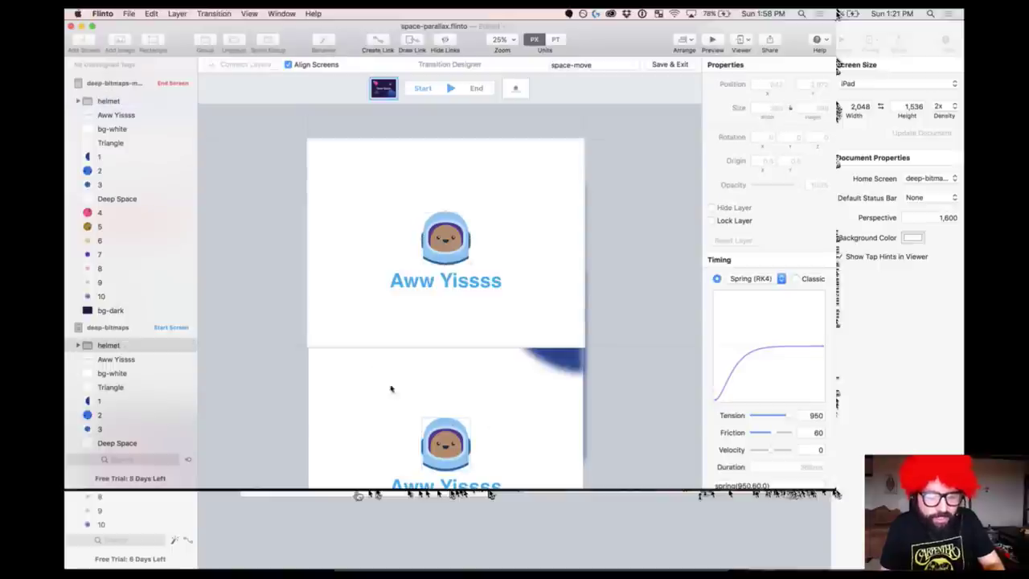
left_click(147, 101)
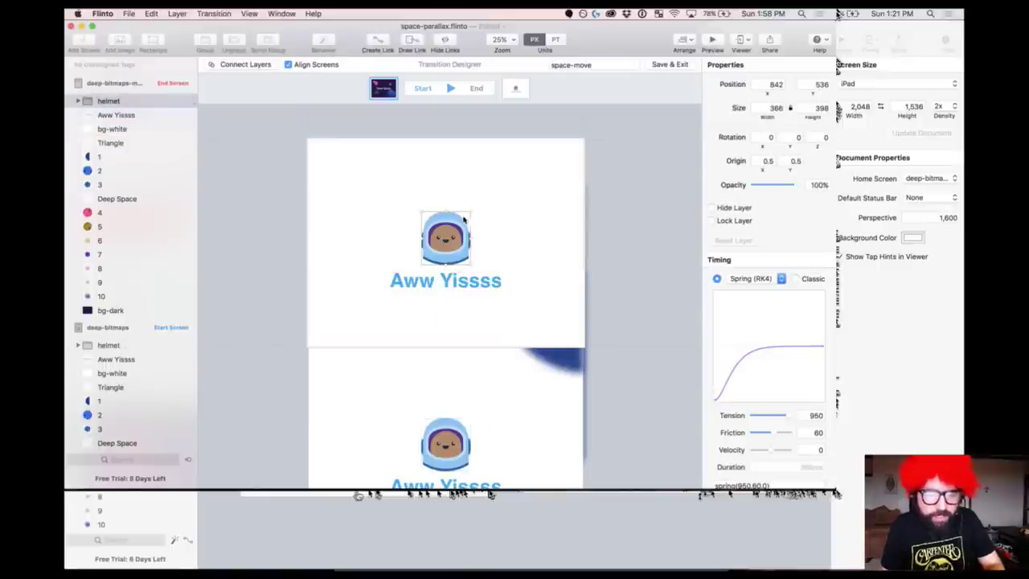
scroll(464, 227, "up", 1)
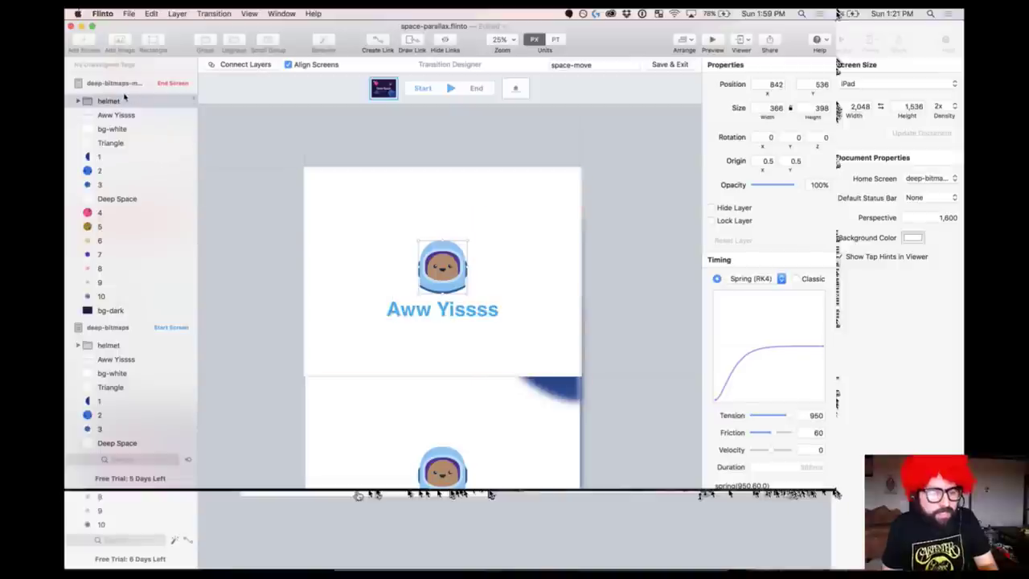
left_click(138, 345)
left_click(242, 64)
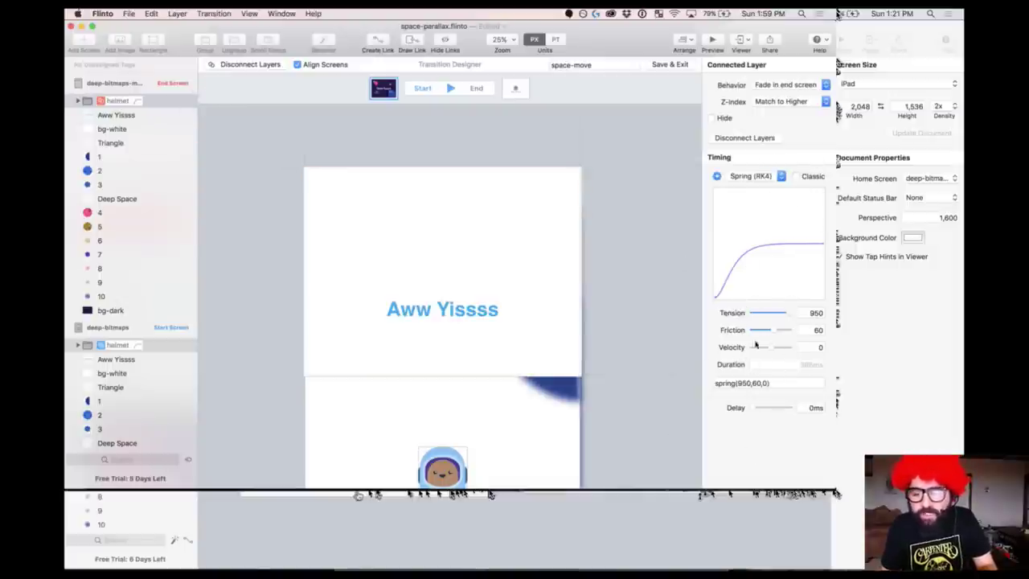
- Try Classic timing on the helmet connection, return to Spring (RK4), and set tension to 921 and friction to 31
left_click(803, 183)
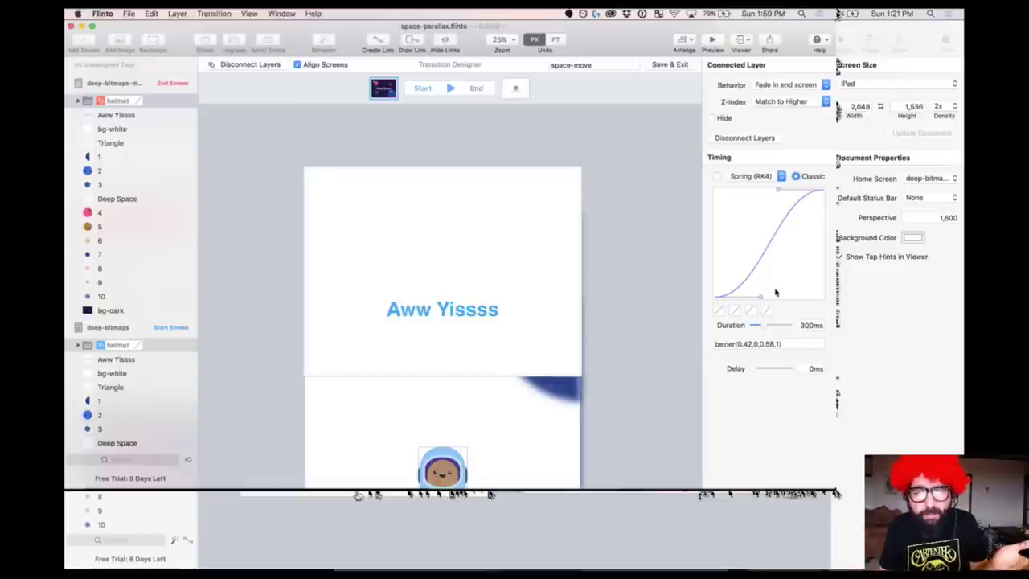
left_click(716, 176)
mouse_move(785, 315)
left_mouse_down()
mouse_move(762, 331)
mouse_move(788, 316)
left_mouse_up()
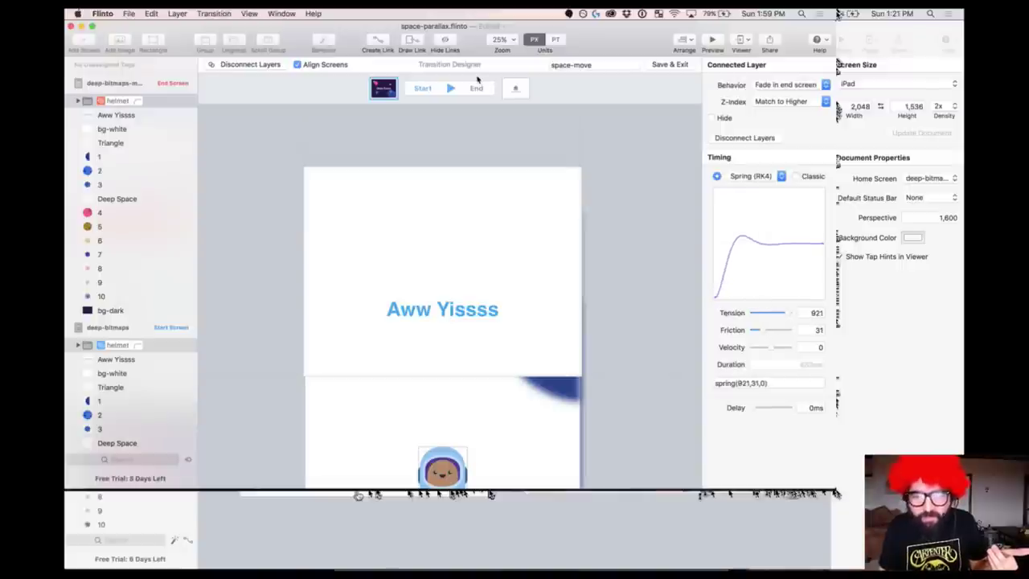
- Play the transition back and forth to preview the helmet's bouncier spring motion
left_click(453, 88)
left_click(452, 88)
left_click(453, 89)
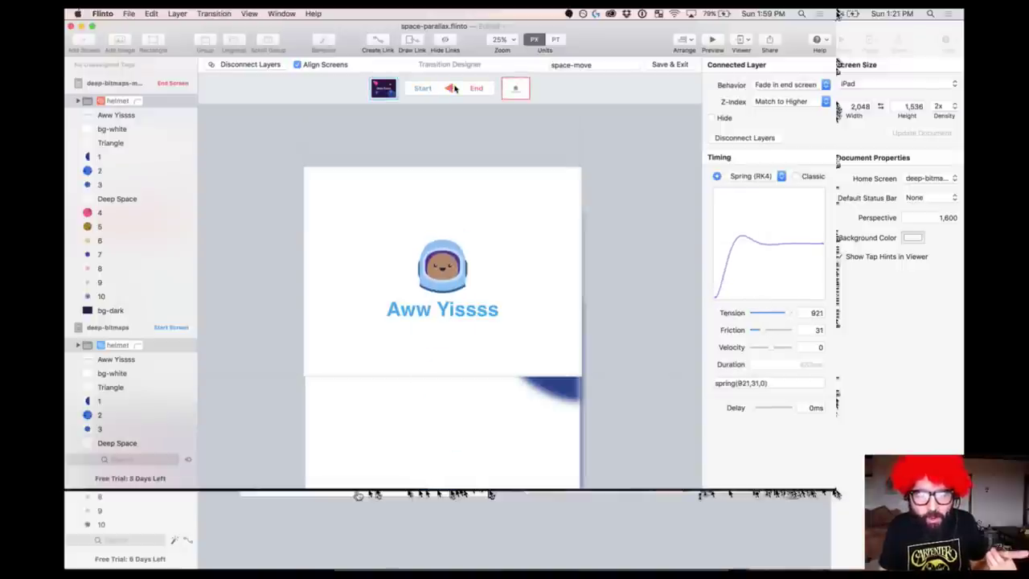
left_click(451, 87)
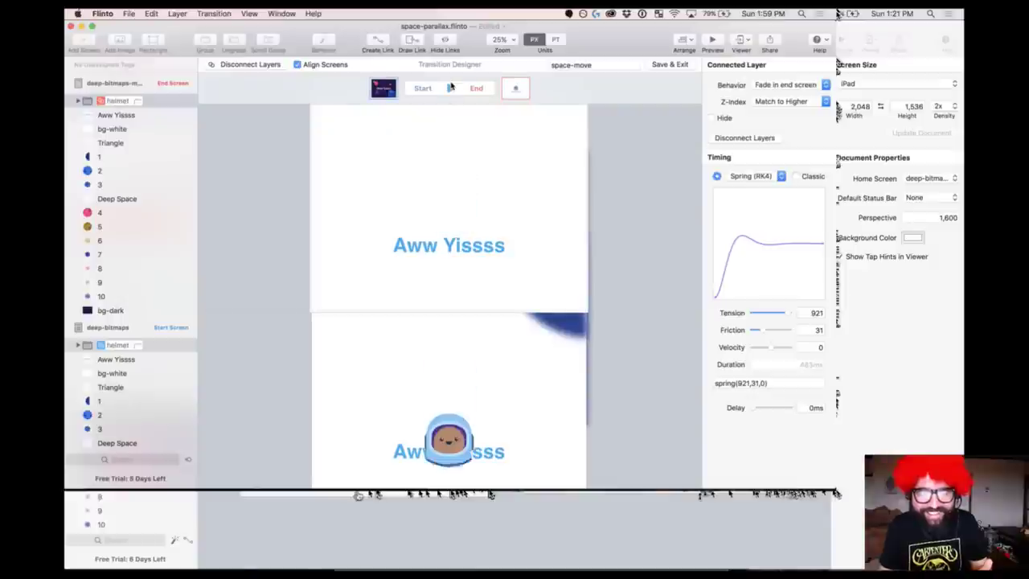
left_click(450, 87)
left_click(451, 87)
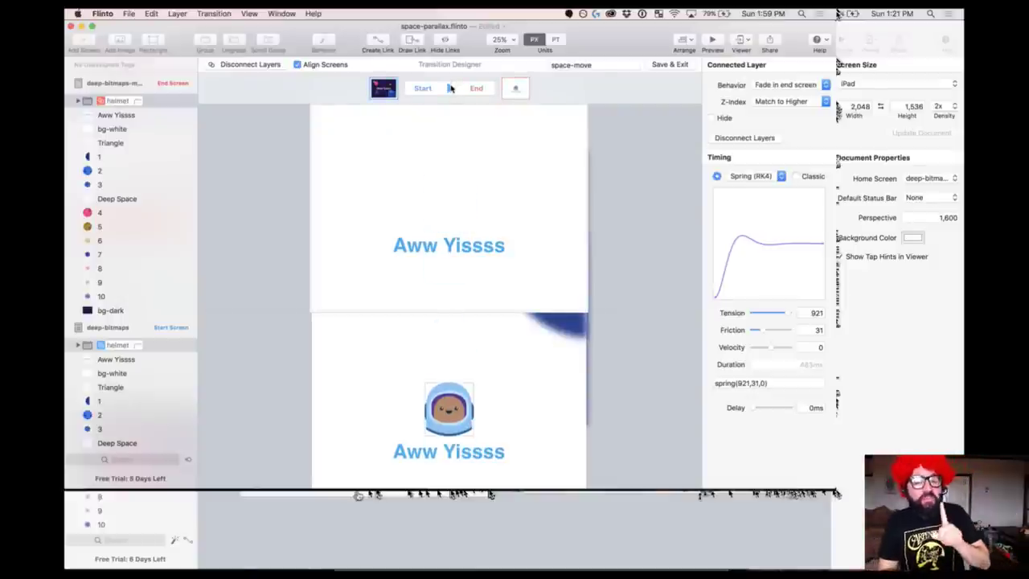
left_click(450, 87)
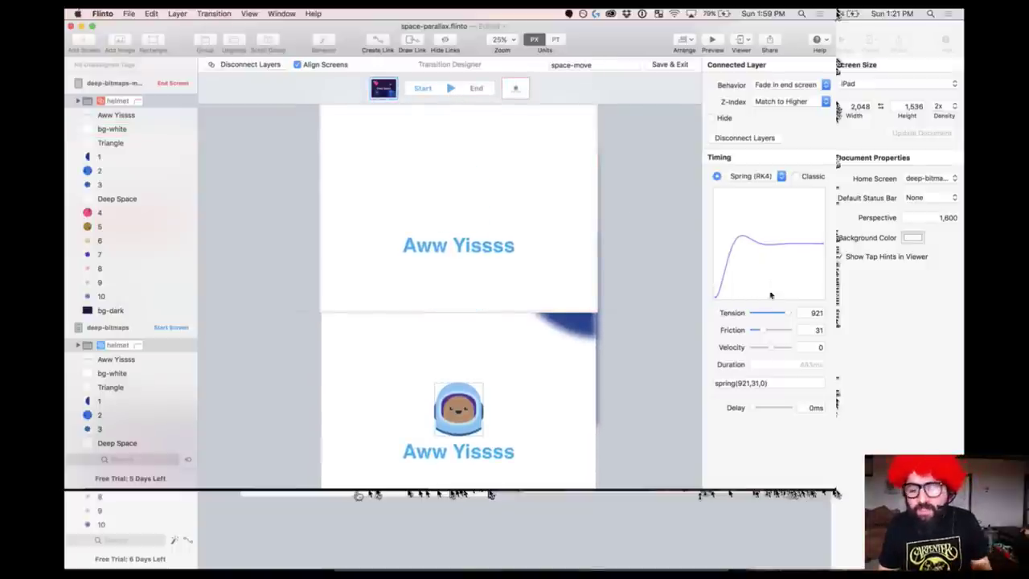
- Set the helmet's spring tension to 524 and friction to 8, and preview the transition
left_click_drag(779, 313, 751, 331)
left_click(519, 199)
left_click(451, 89)
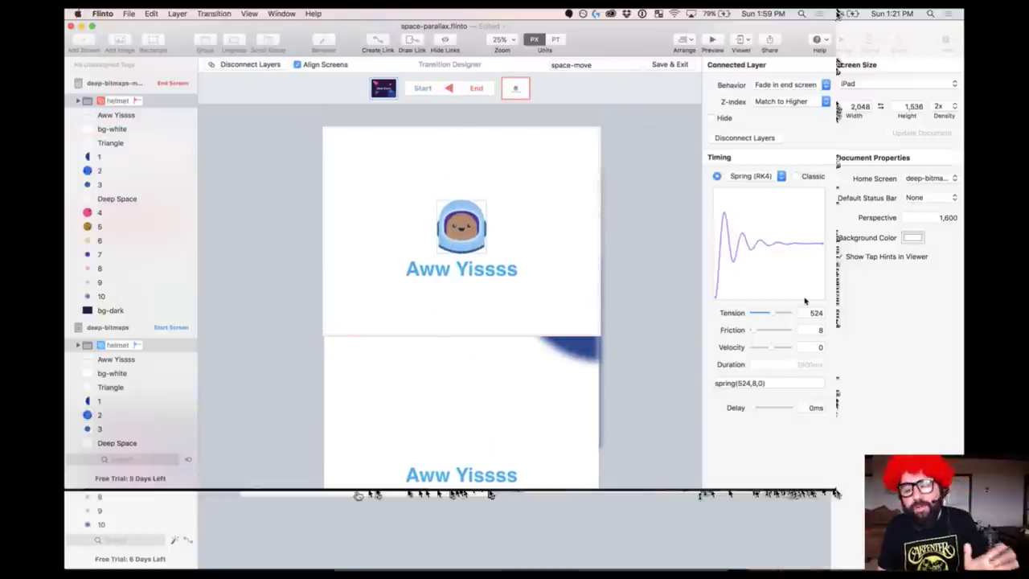
- Switch the helmet's timing to Spring (UIKit) and back to Spring (RK4) with its default values
left_click(763, 176)
left_click(751, 185)
left_click(751, 176)
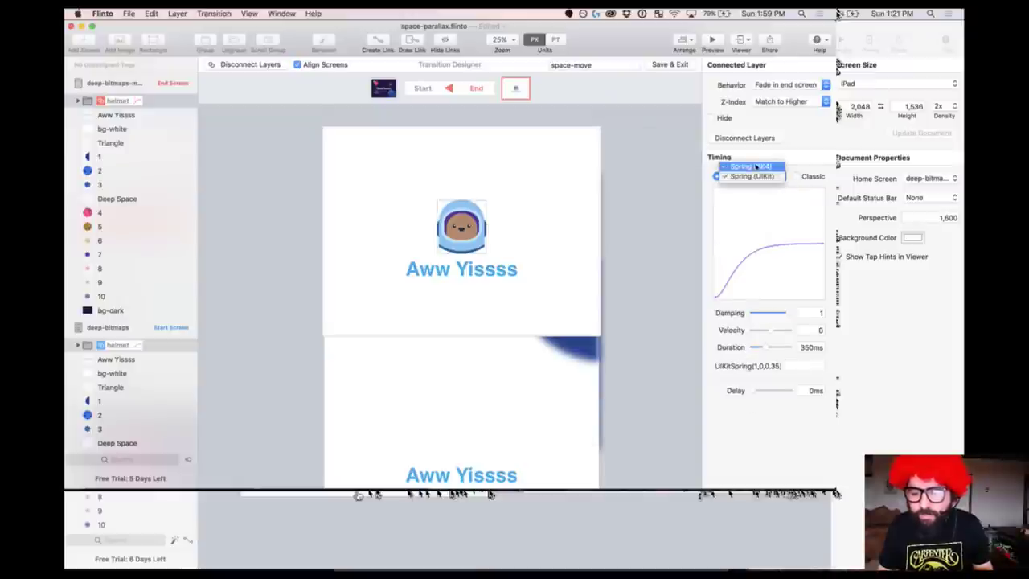
left_click(753, 166)
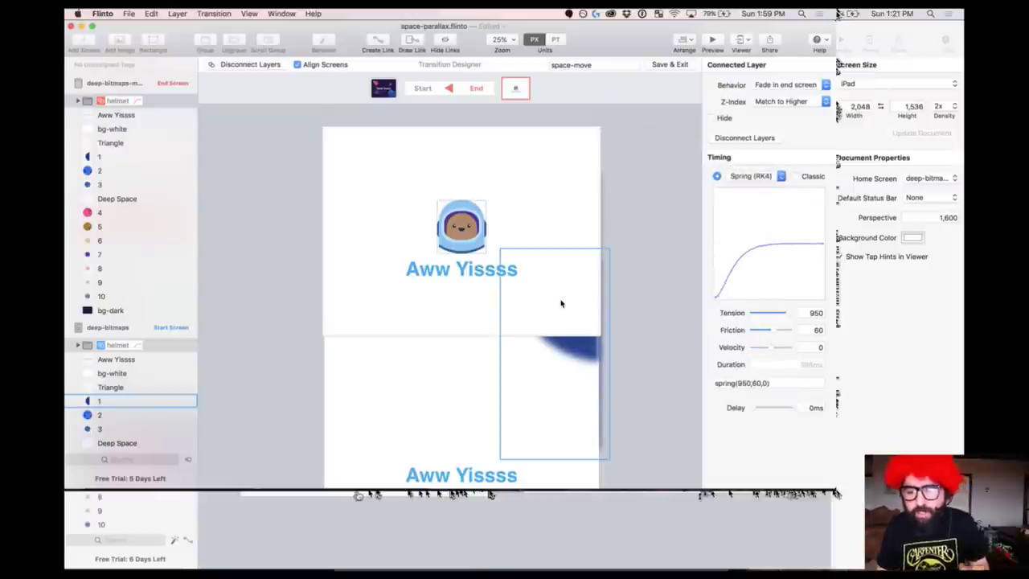
- Connect the end screen's Aww Yissss and bg-white layers with their counterparts on the start screen
left_click(138, 114)
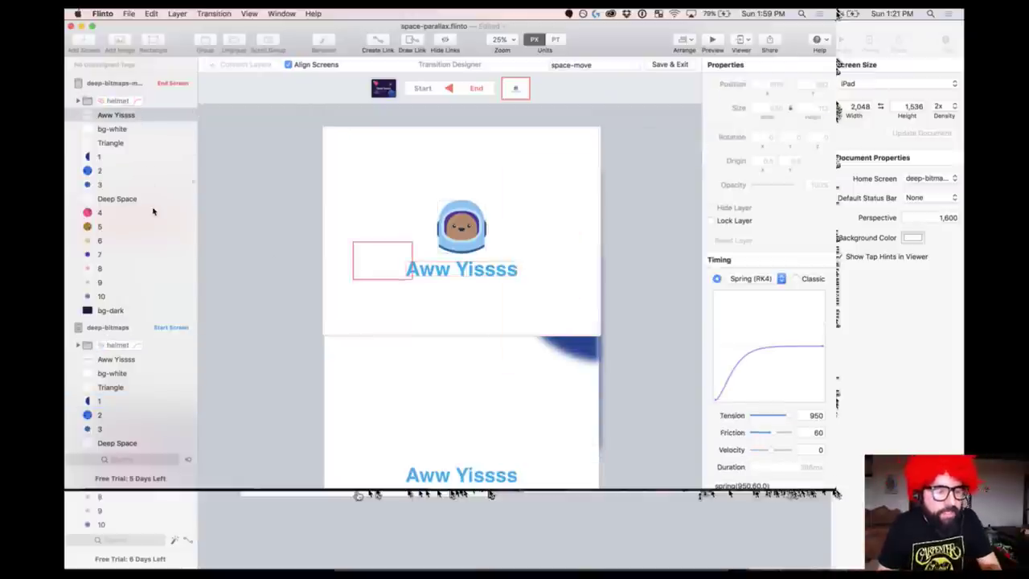
left_click(143, 360)
left_click(247, 70)
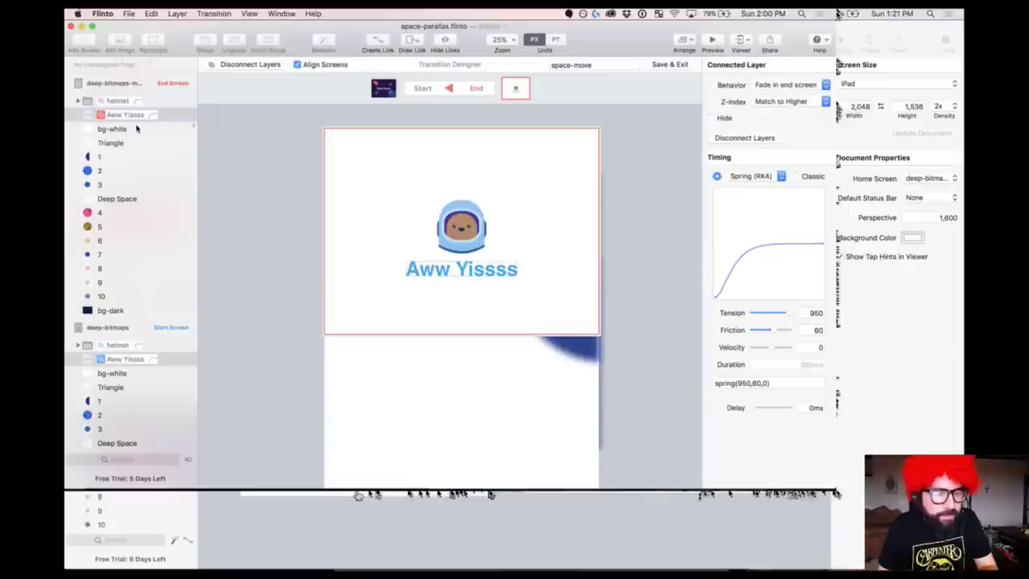
left_click(139, 128)
left_click(138, 372)
left_click(245, 65)
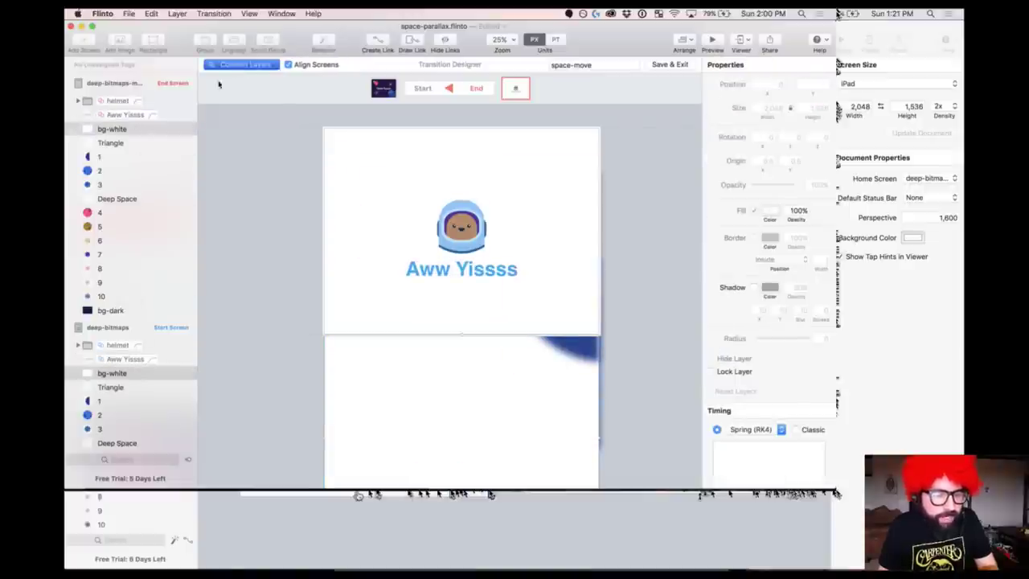
- Connect the Triangle layer and layer 1 of the end screen with the same layers of the start screen
left_click(110, 142)
left_click(118, 389)
left_click(245, 64)
left_click(105, 156)
left_click(108, 401)
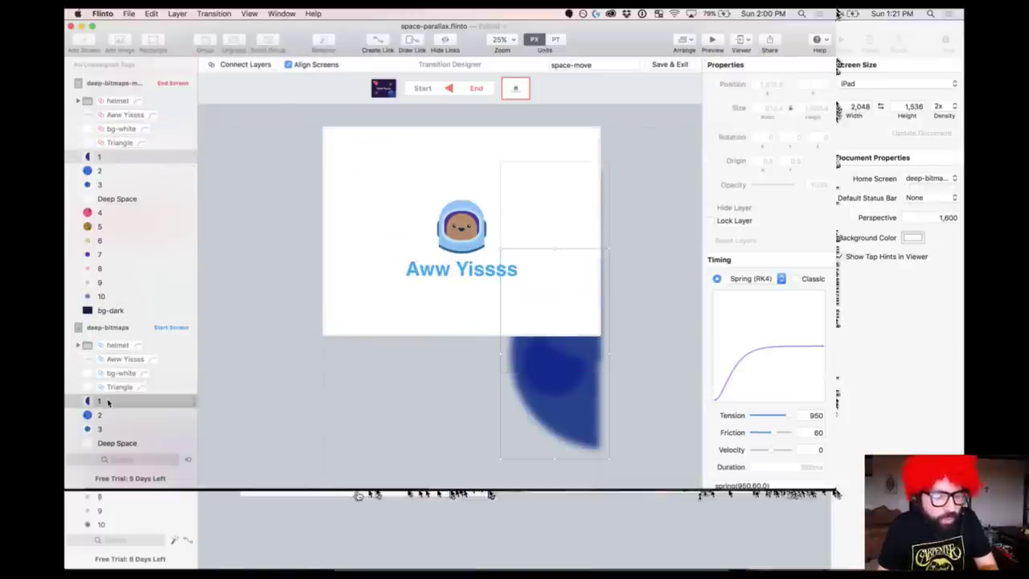
left_click(247, 64)
- Connect layers 2 and 3 of the end screen with layers 2 and 3 of the start screen
left_click(119, 171)
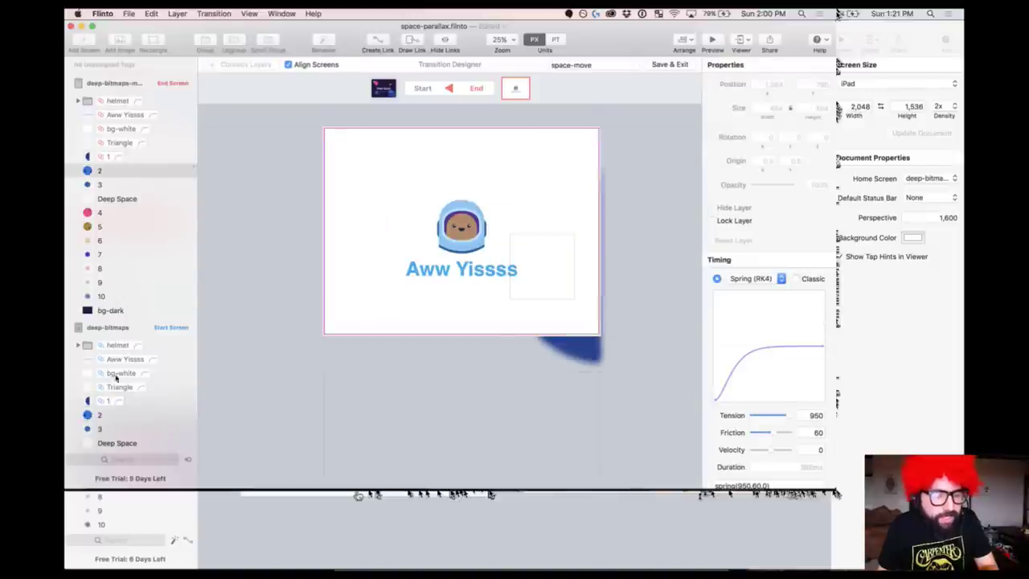
left_click(112, 414)
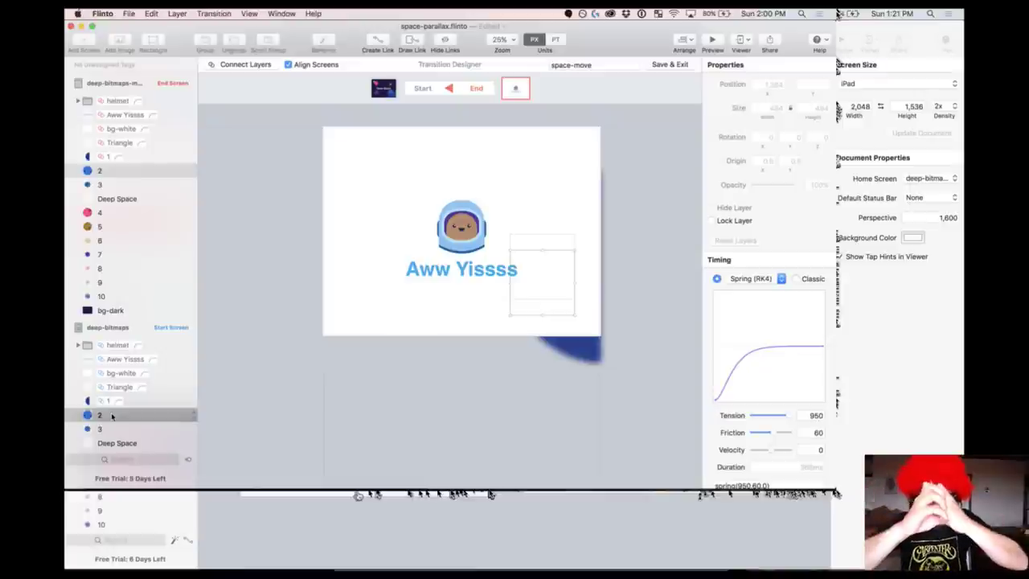
left_click(256, 65)
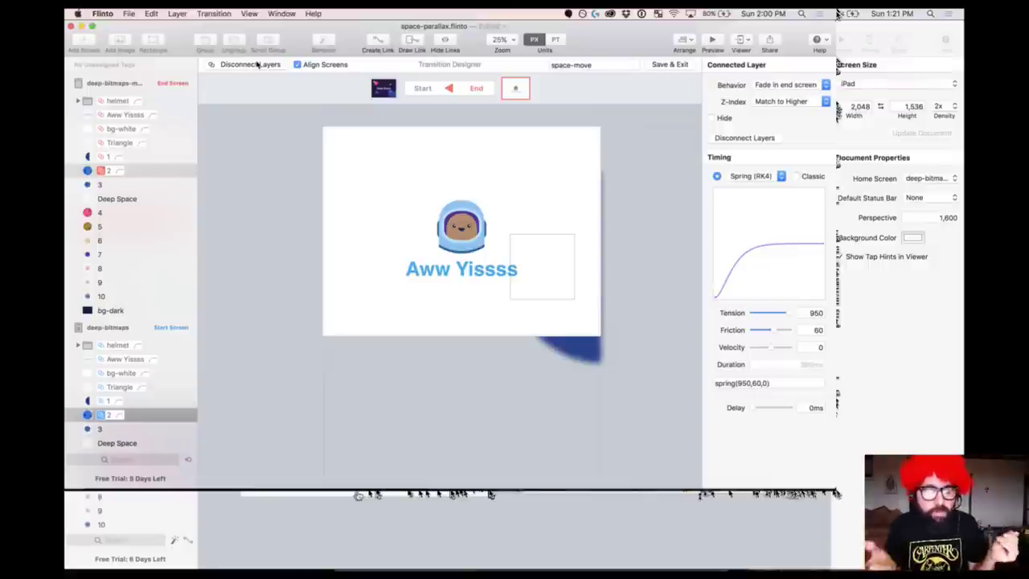
left_click(133, 183)
left_click(111, 428, "super")
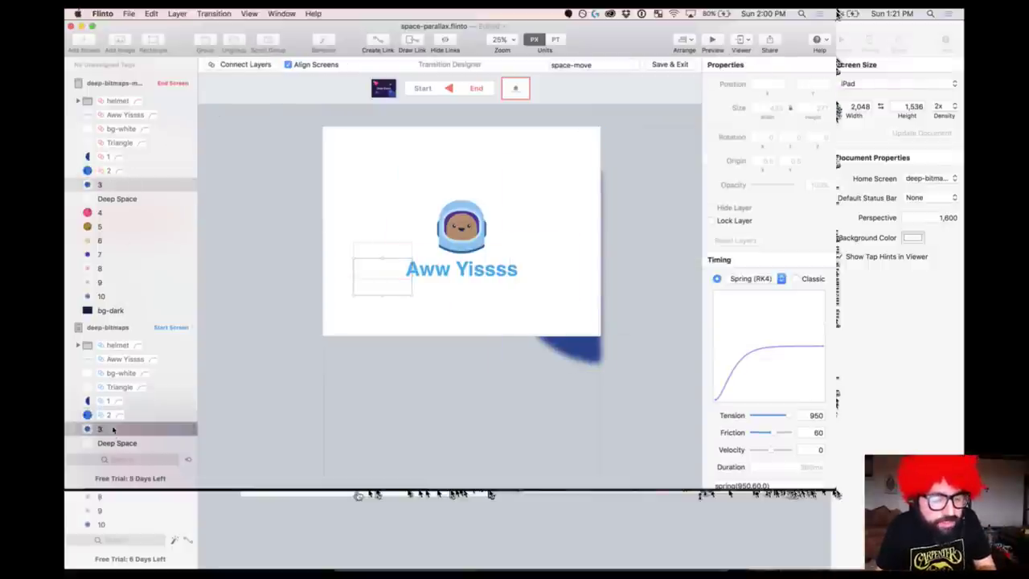
left_click(246, 64)
- Connect the end screen's Deep Space layer and layer 4 with their start screen counterparts
left_click(113, 201)
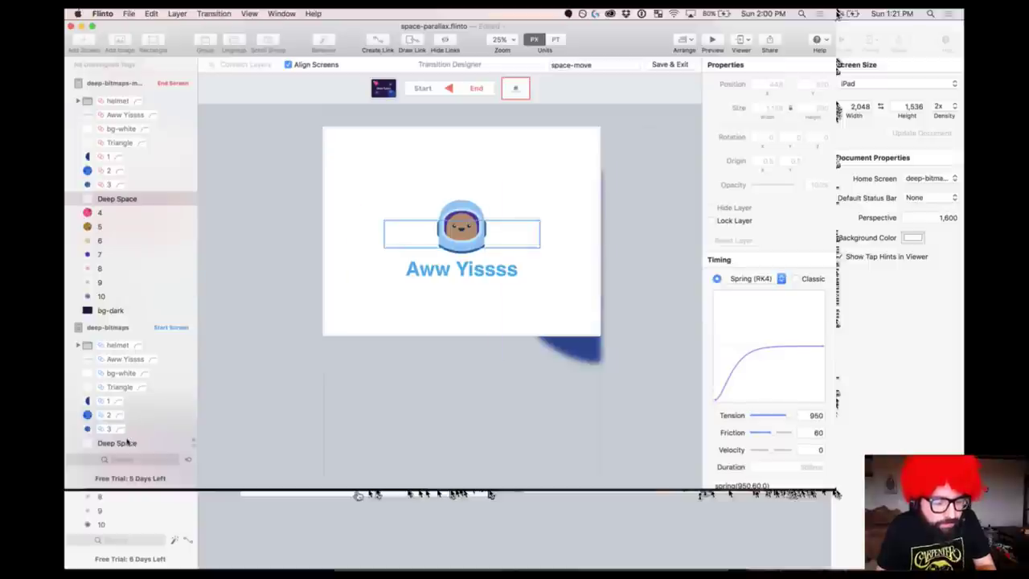
left_click(129, 442, "super")
left_click(245, 64)
scroll(133, 248, "down", 3)
left_click(99, 114)
left_click(100, 358, "super")
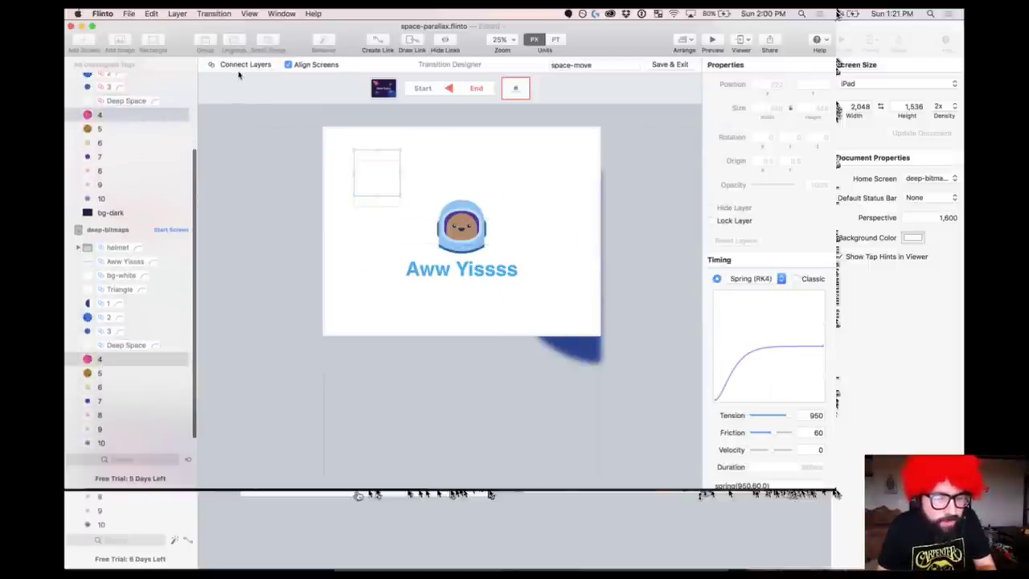
left_click(245, 64)
- Switch to Finder and open the music folder inside Sketch Together
key("super+Tab")
key("super+Tab")
key("super+Tab")
key("super+Tab")
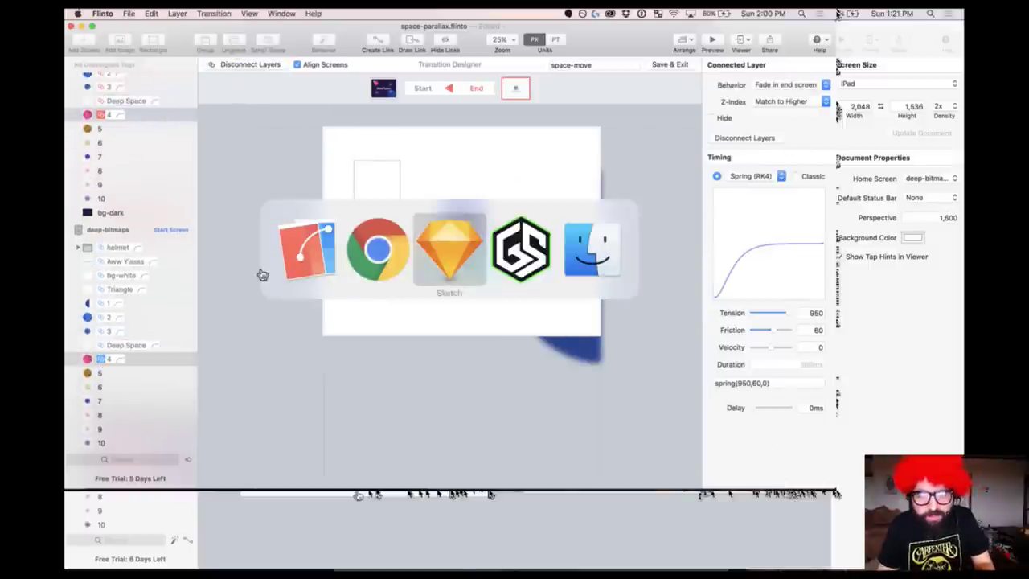
mouse_move(271, 462)
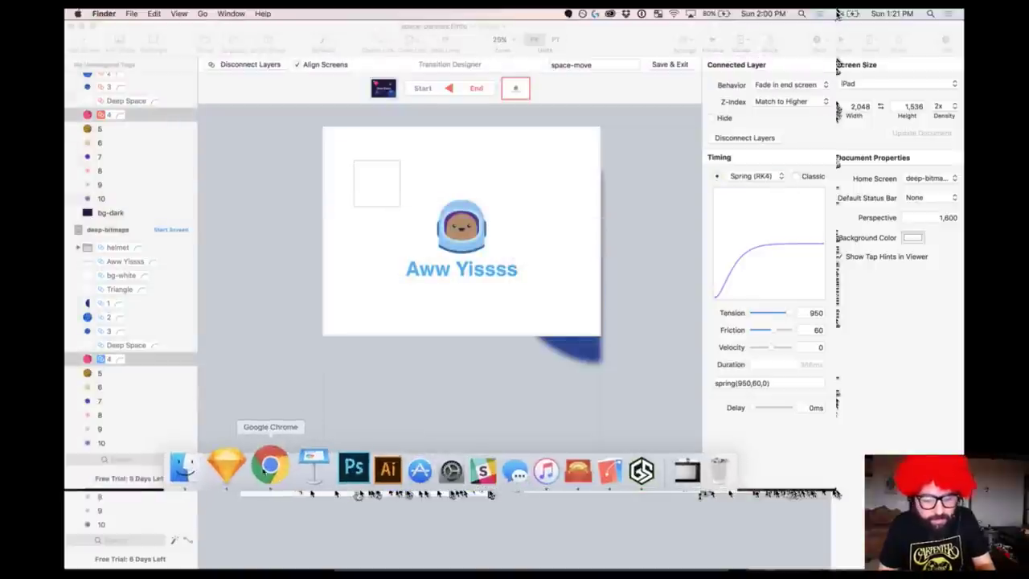
left_click(202, 466)
left_click(311, 142)
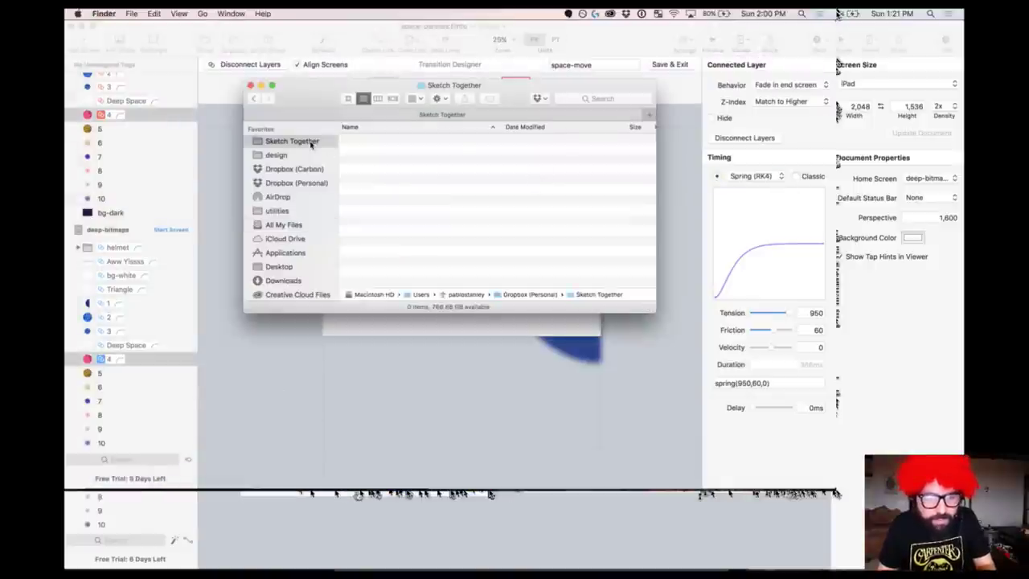
left_click(401, 163)
key("m")
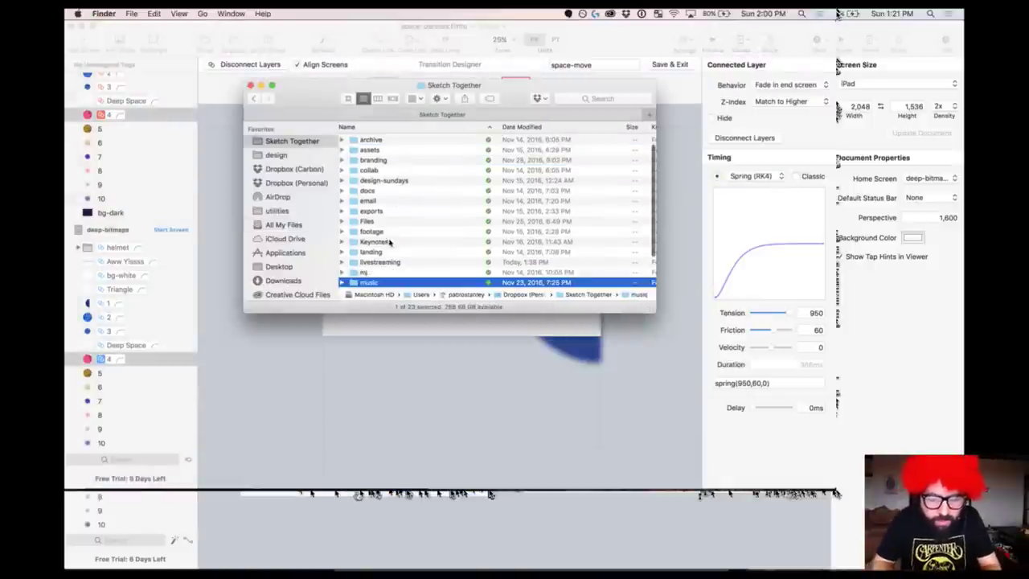
double_click(375, 283)
- Play a preview of ANW1139_01_Club-Bossa.mp3 and return to Flinto
left_click(399, 143)
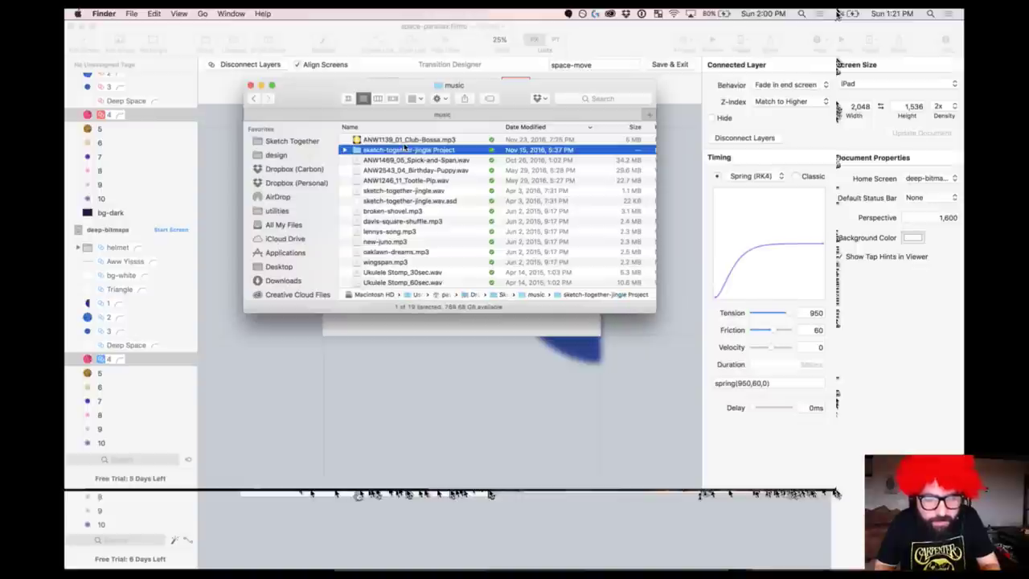
key("space")
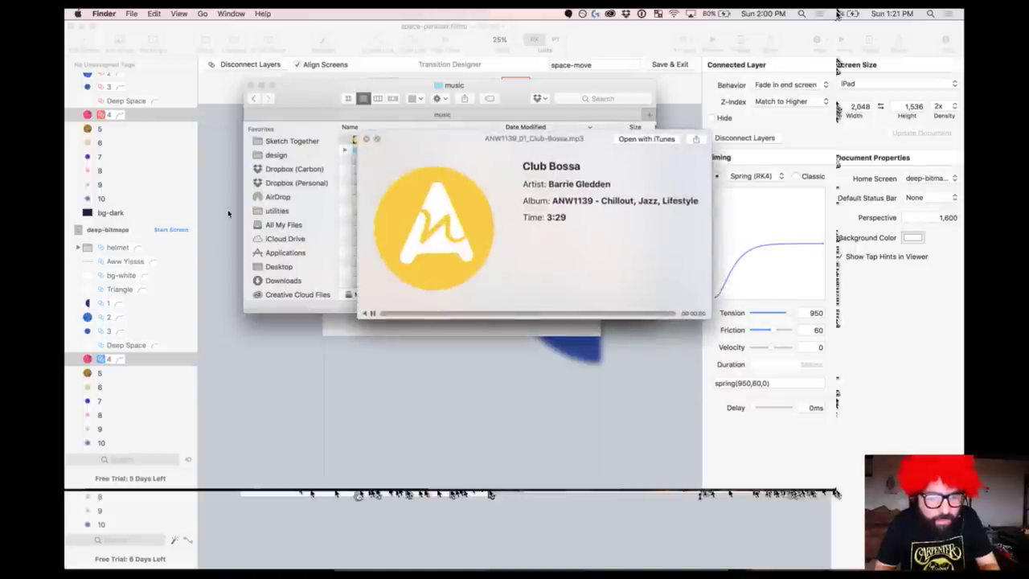
left_click(221, 208)
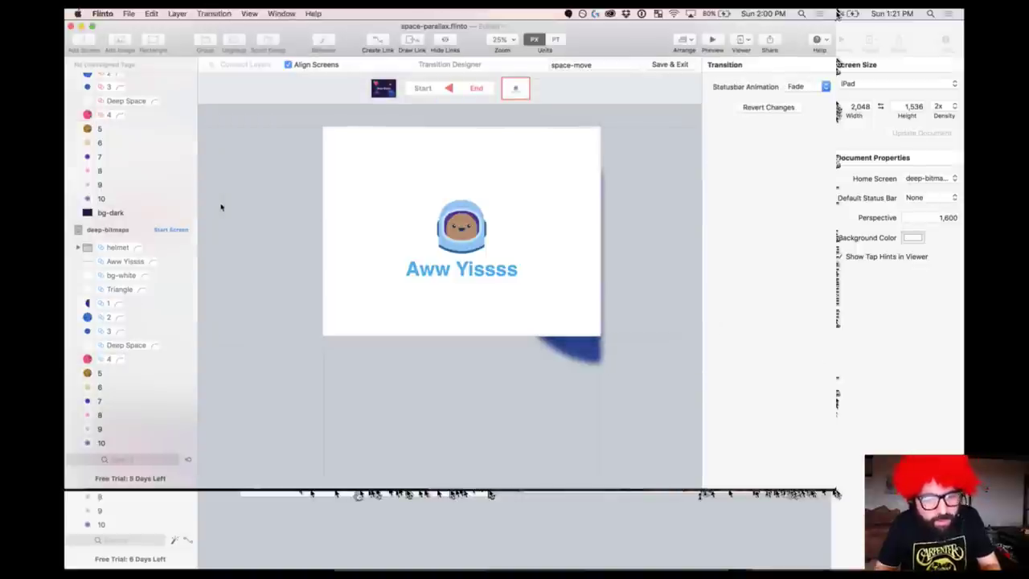
- Connect layers 5 and 6 of the end screen with layers 5 and 6 of the start screen
left_click(102, 128)
left_click(109, 372, "shift")
left_click(243, 64)
left_click(138, 142)
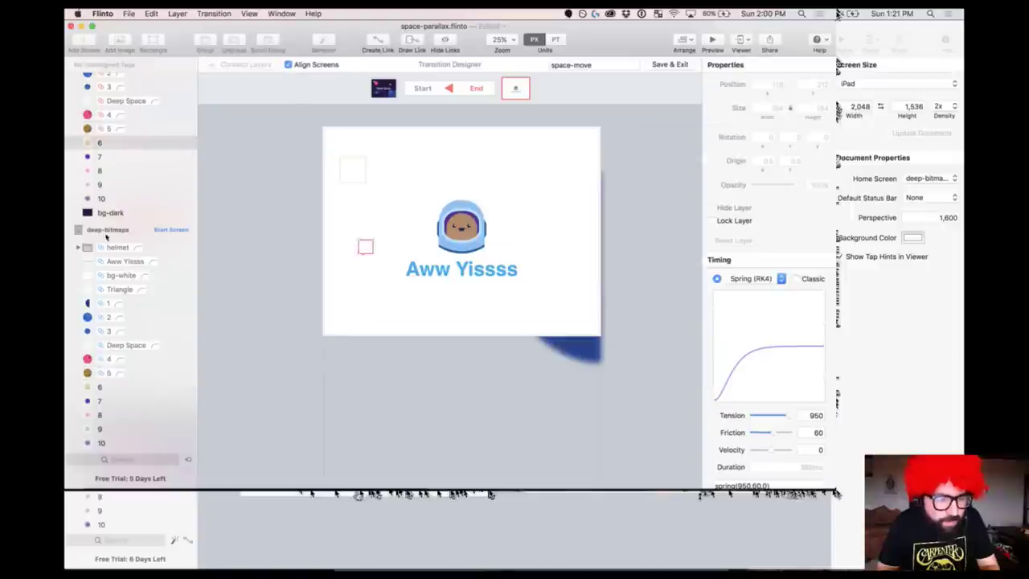
left_click(108, 387, "shift")
left_click(229, 70)
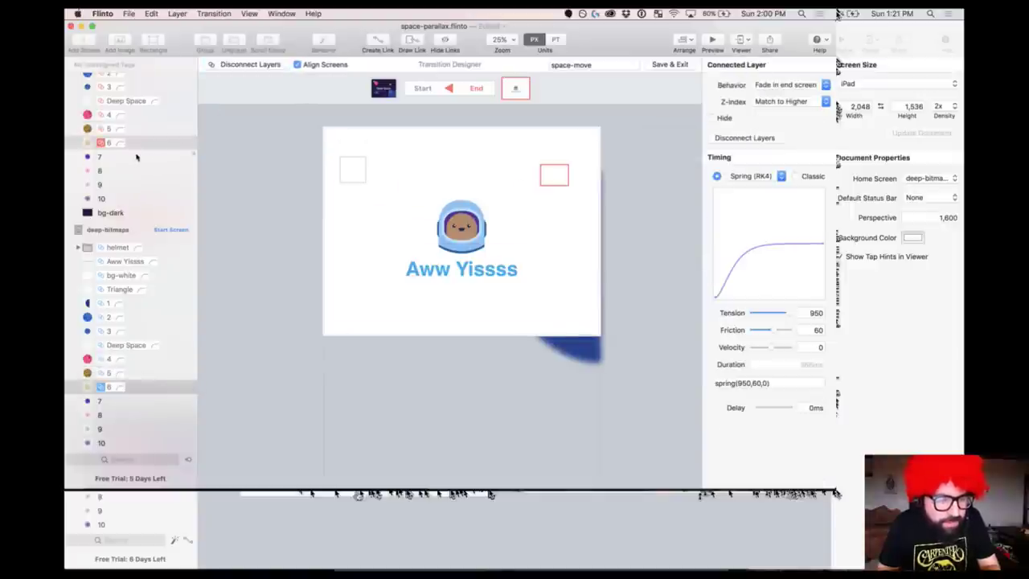
- Connect layers 7 and 8 of the end screen with layers 7 and 8 of the start screen
left_click(136, 156)
left_click(121, 401, "shift")
left_click(244, 64)
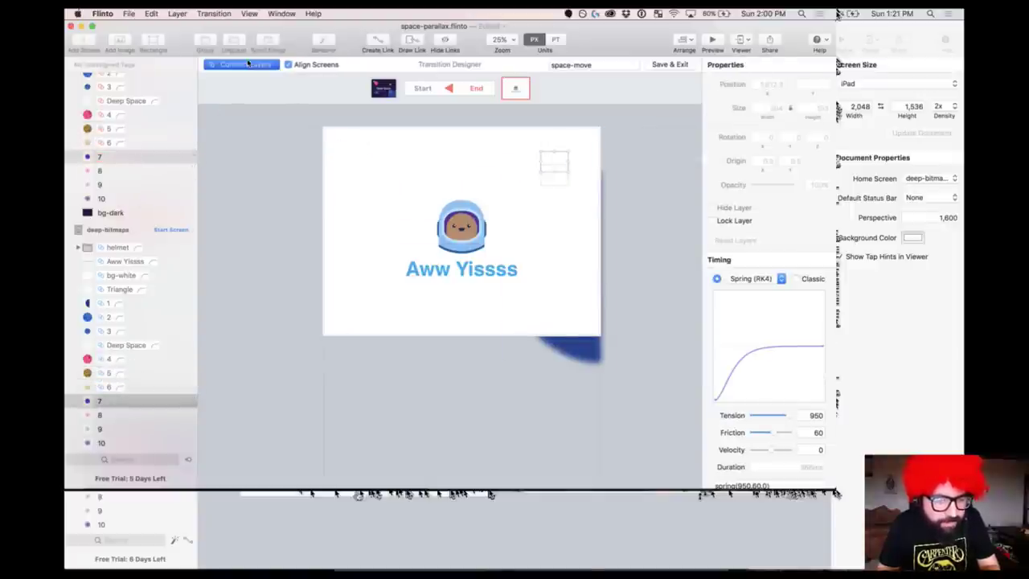
left_click(111, 170)
left_click(104, 414, "shift")
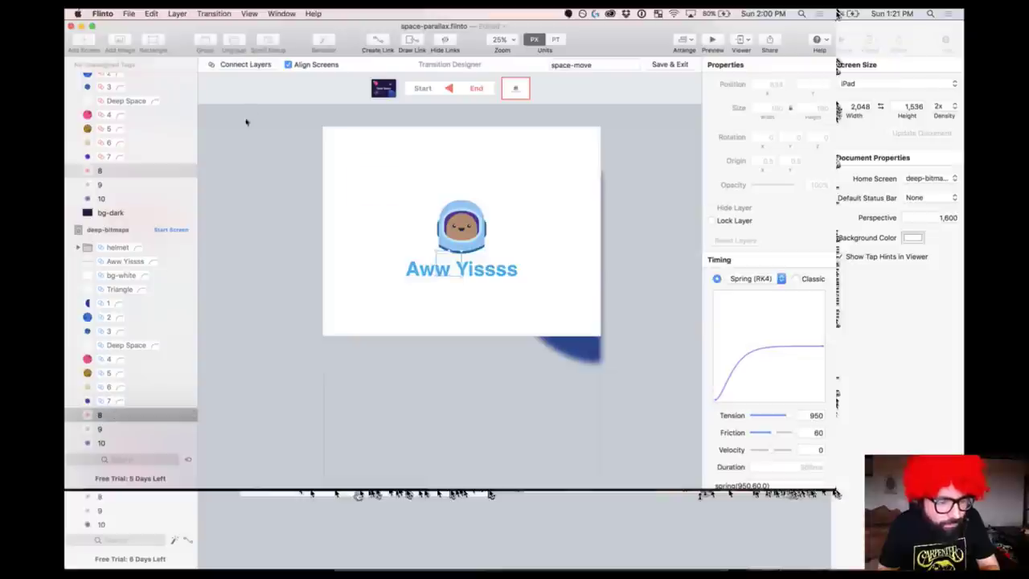
left_click(235, 64)
- Connect layers 9 and 10 of the end screen with layers 9 and 10 of the start screen
left_click(127, 185)
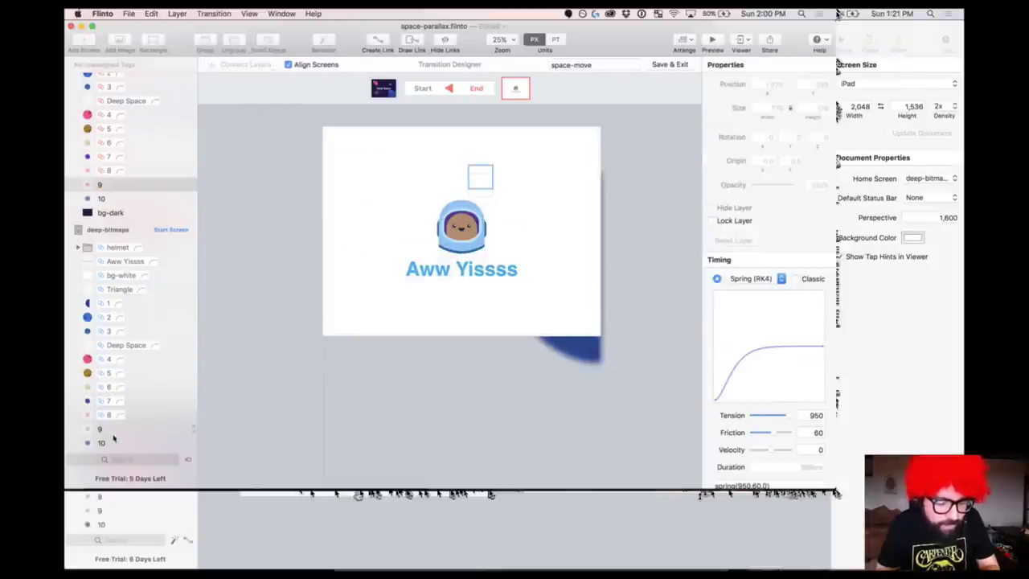
left_click(115, 430, "shift")
left_click(245, 64)
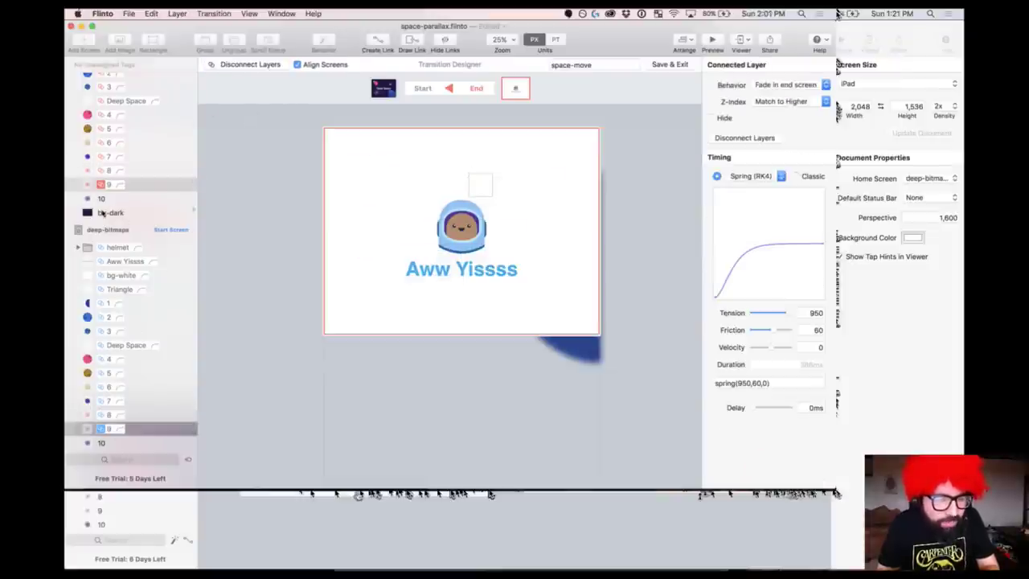
left_click(111, 199)
left_click(131, 444, "shift")
left_click(249, 64)
- Connect the bg-dark layer of the end screen with the bg-dark layer of the start screen
scroll(106, 221, "down", 1)
scroll(106, 221, "up", 1)
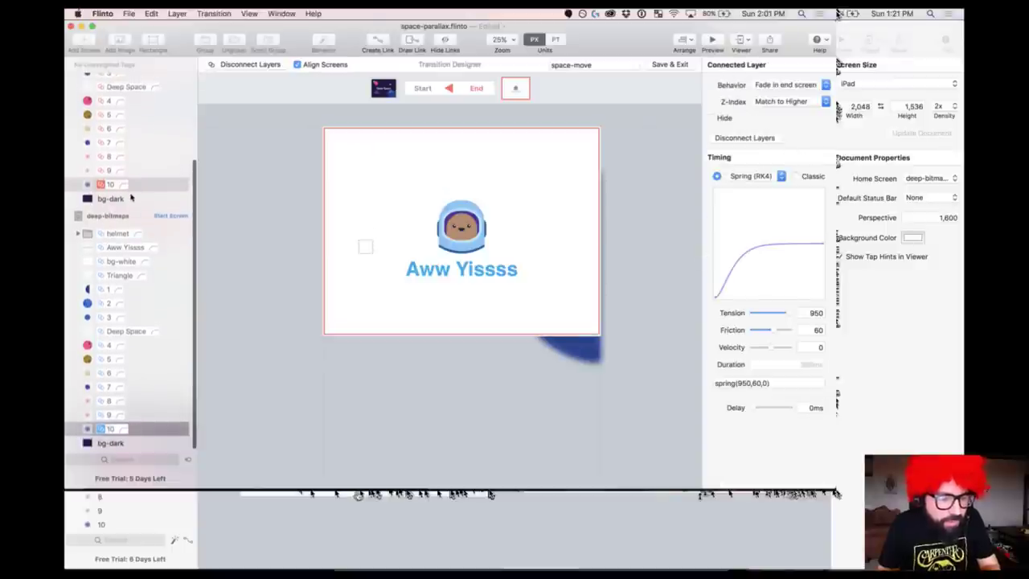
left_click(111, 198)
left_click(121, 443, "shift")
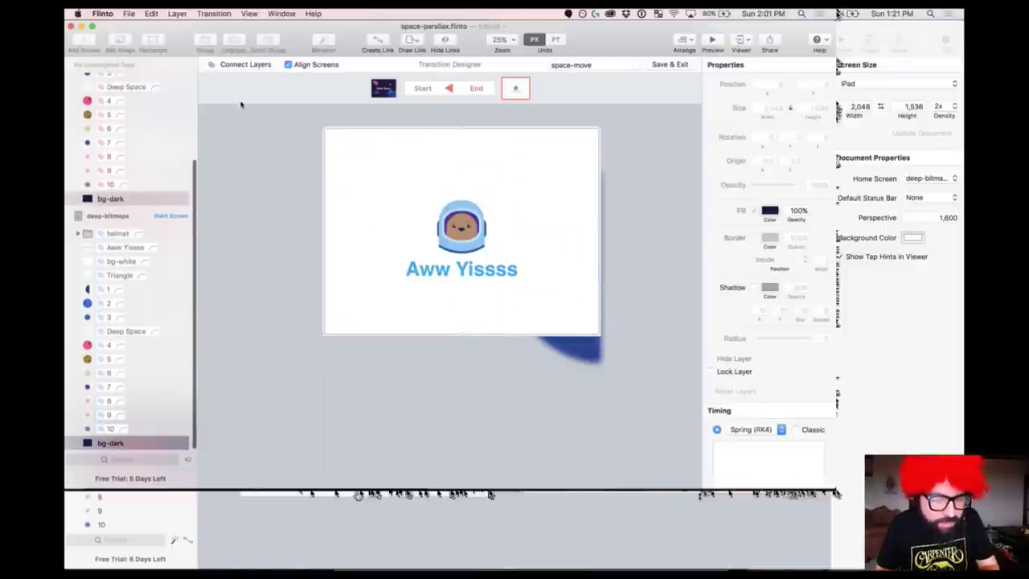
left_click(233, 66)
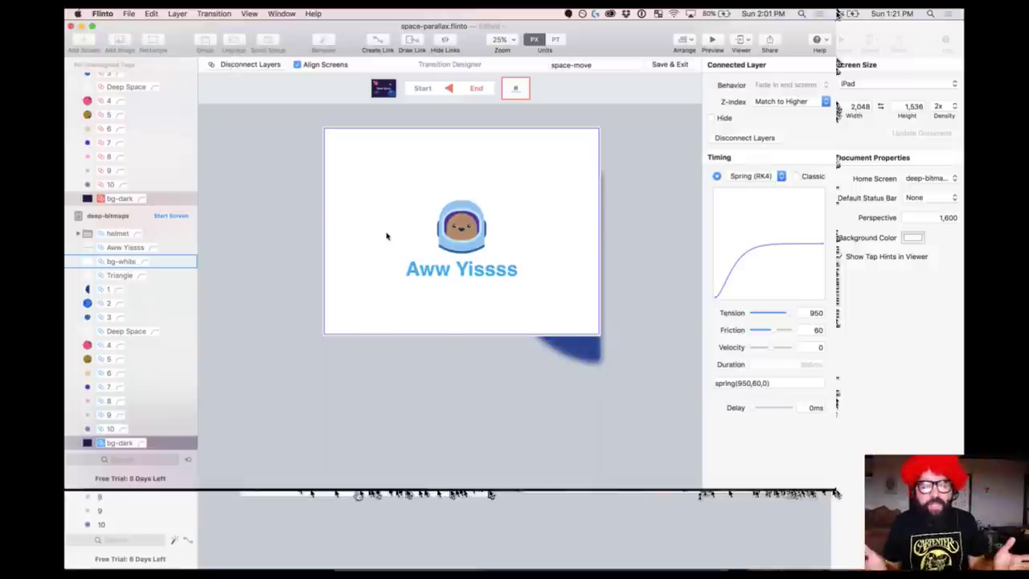
- Play the space-move transition forward and backward several times between its start and end states
left_click(449, 87)
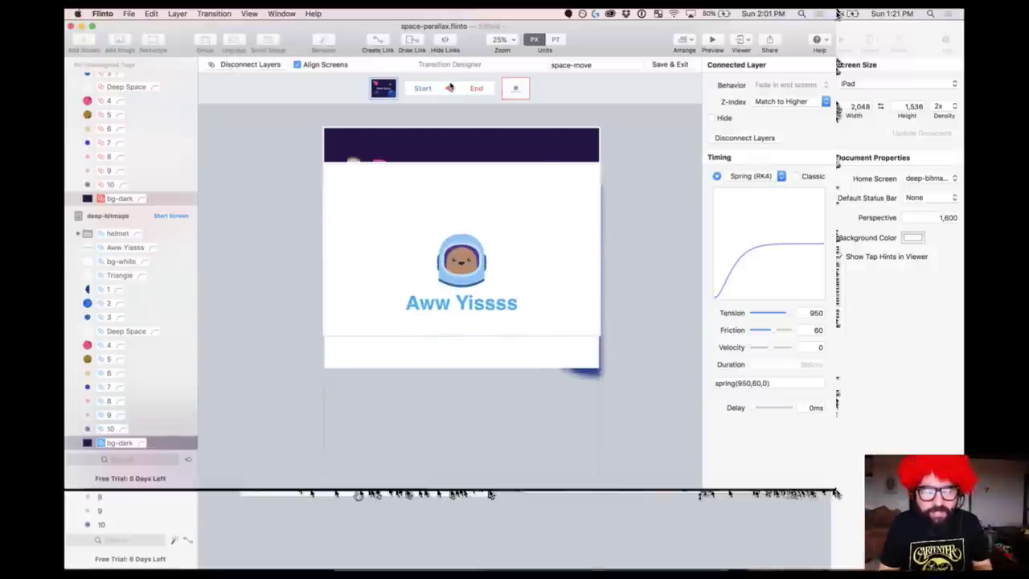
left_click(449, 87)
left_click(449, 88)
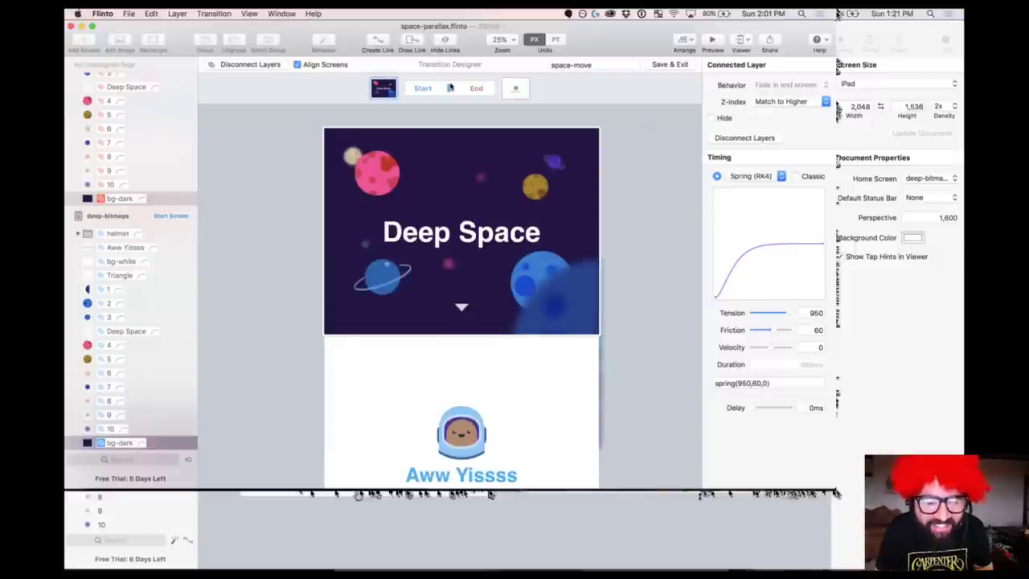
left_click(449, 88)
left_click(449, 88)
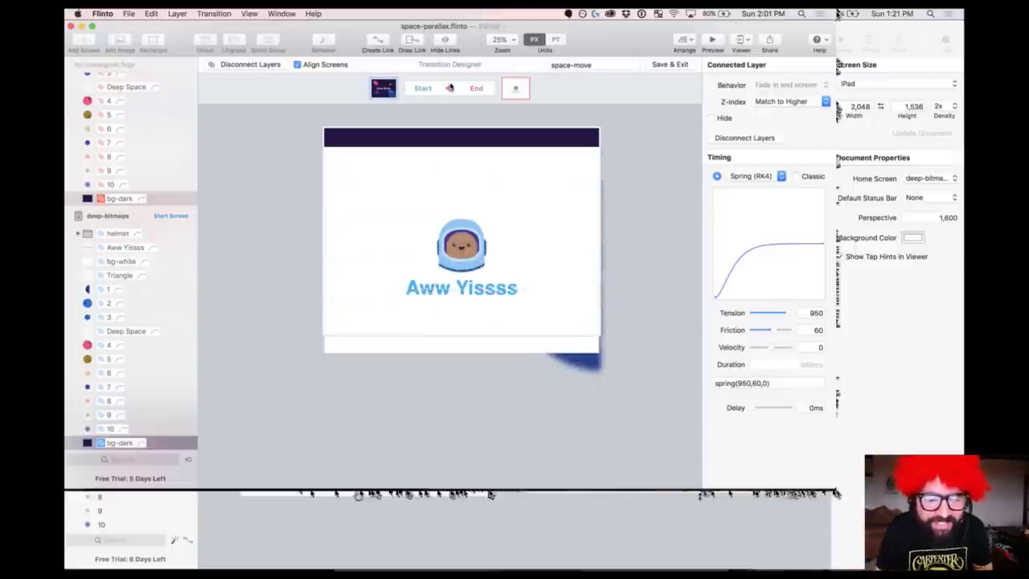
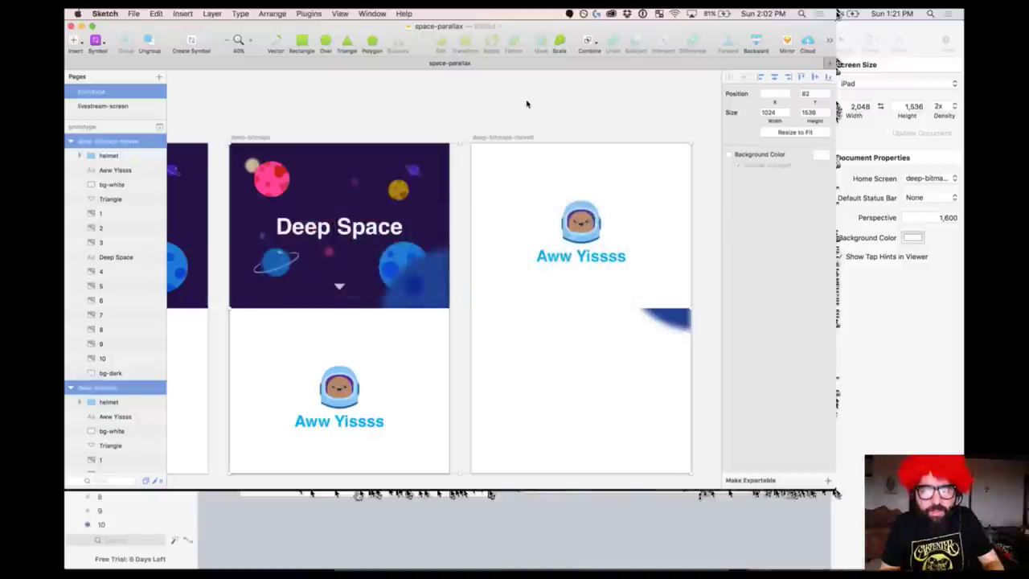
- In Sketch, stretch the bg-white rectangle of deep-bitmaps-moved symmetrically to about 1016 px high, starting at about Y -124
key("Tab")
scroll(563, 161, "right", 2)
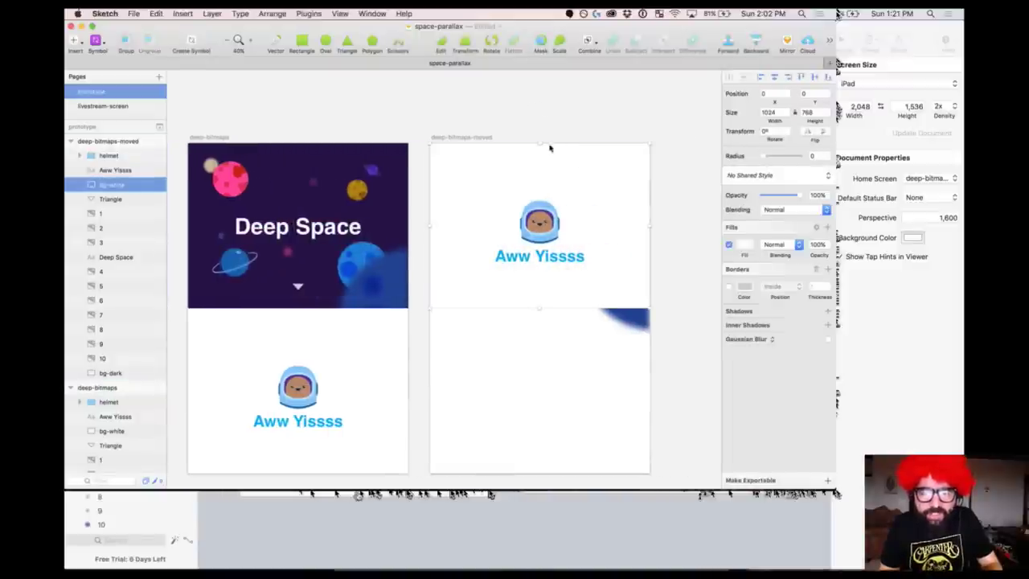
scroll(552, 144, "right", 2)
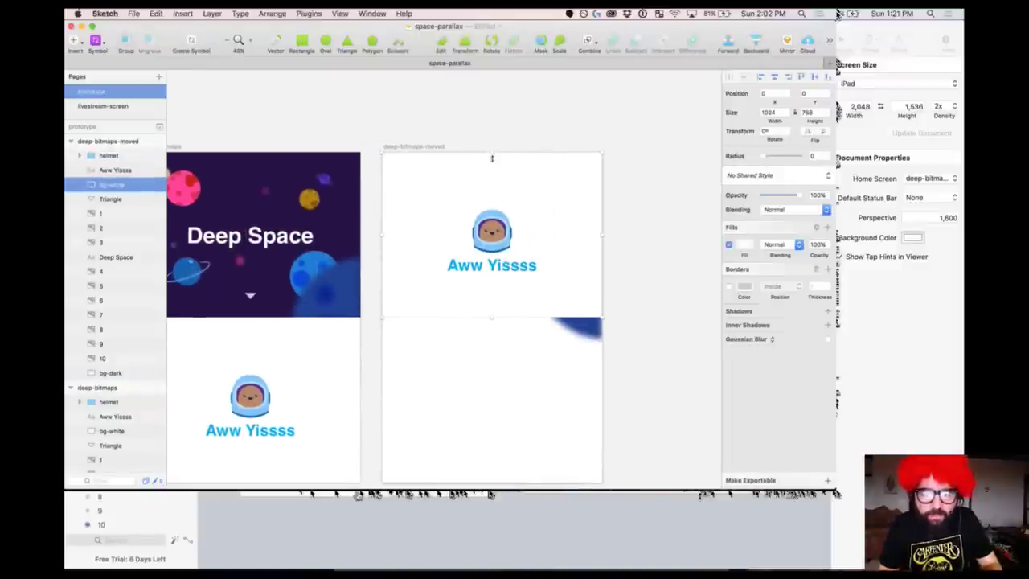
left_click_drag(491, 155, 503, 101)
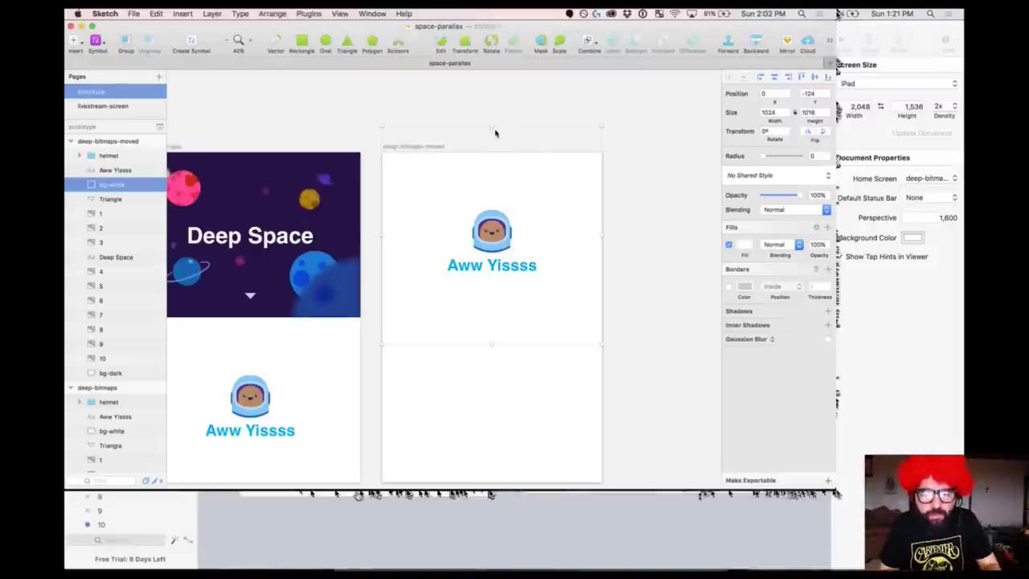
- Shrink the bg-white rectangle of the deep-bitmaps artboard symmetrically to about 670 px high, starting at about Y 817
scroll(491, 225, "left", 5)
left_click(424, 366)
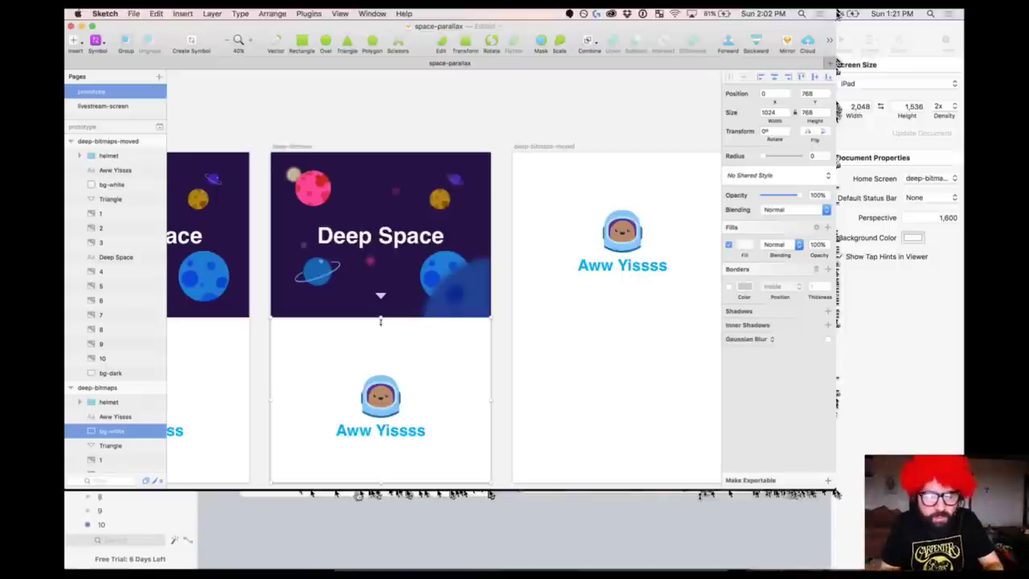
left_click_drag(380, 321, 370, 347)
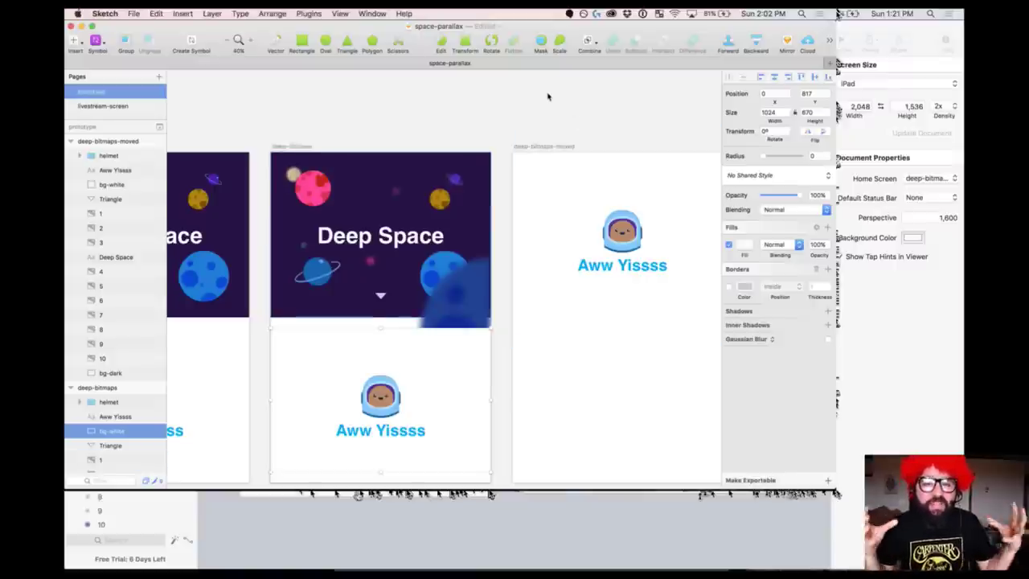
left_click(375, 130)
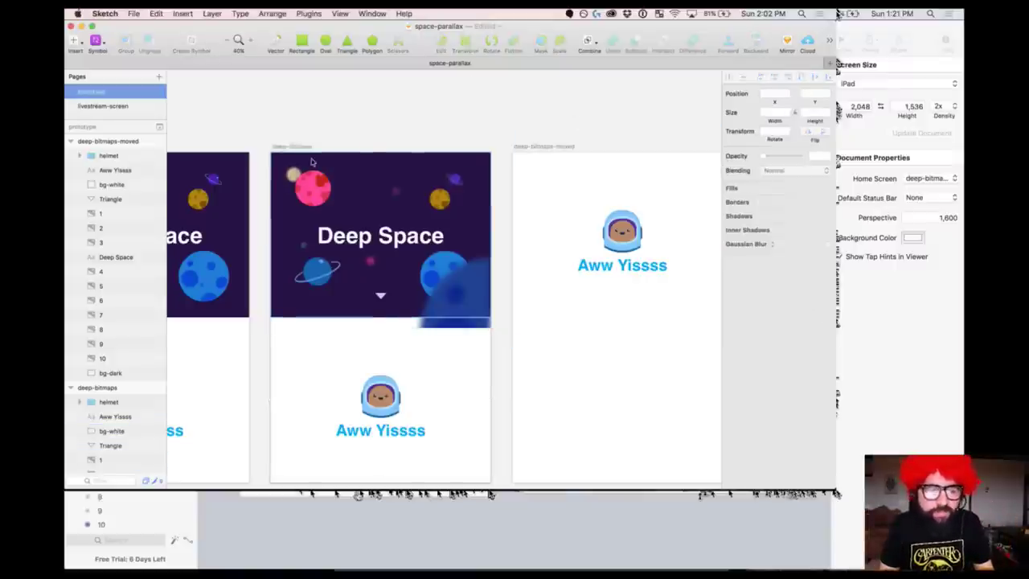
- Send the deep-bitmaps and deep-bitmaps-moved artboards to Flinto again to update both screens
left_click(294, 146)
left_click(547, 147)
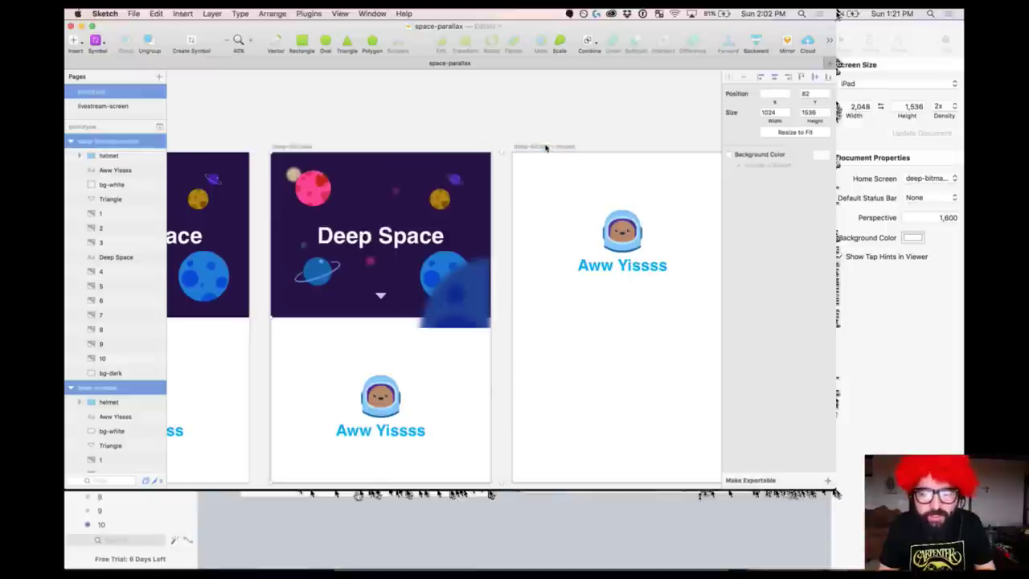
left_click(308, 14)
left_click(327, 27)
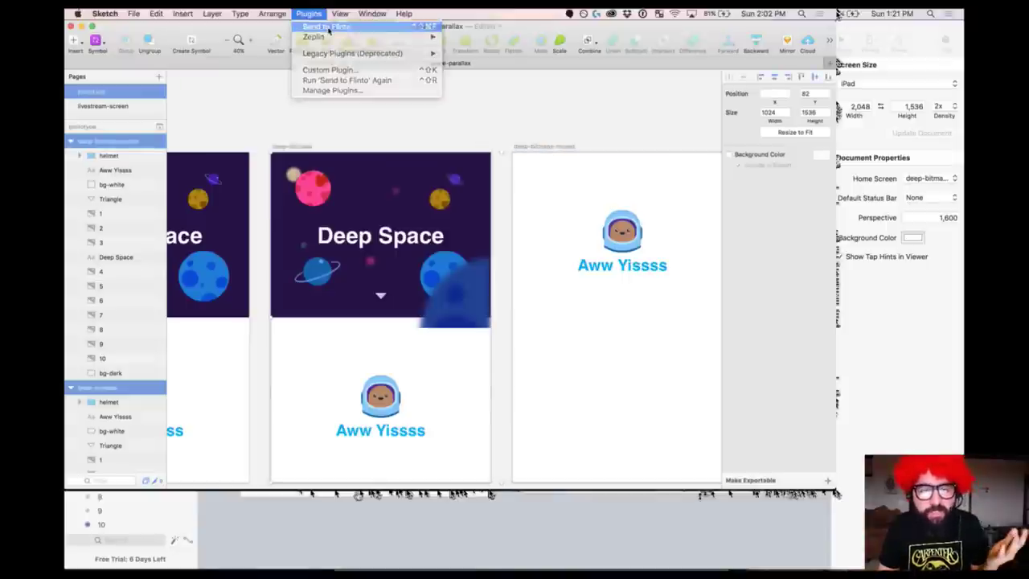
left_click(536, 233)
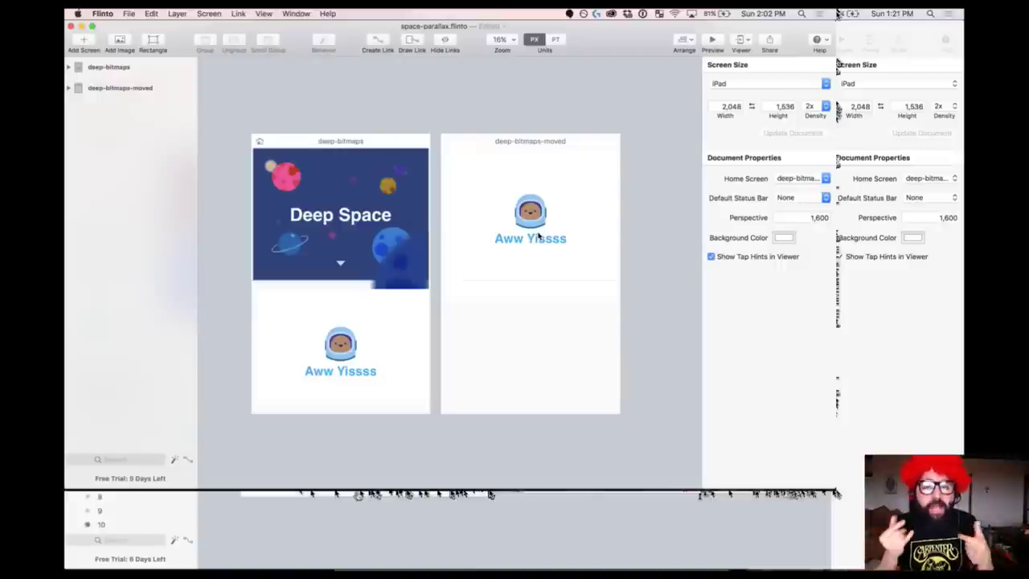
- Check the resized bg-white layers on both screens and preview the swipe-up transition several times from the home screen
left_click(462, 213)
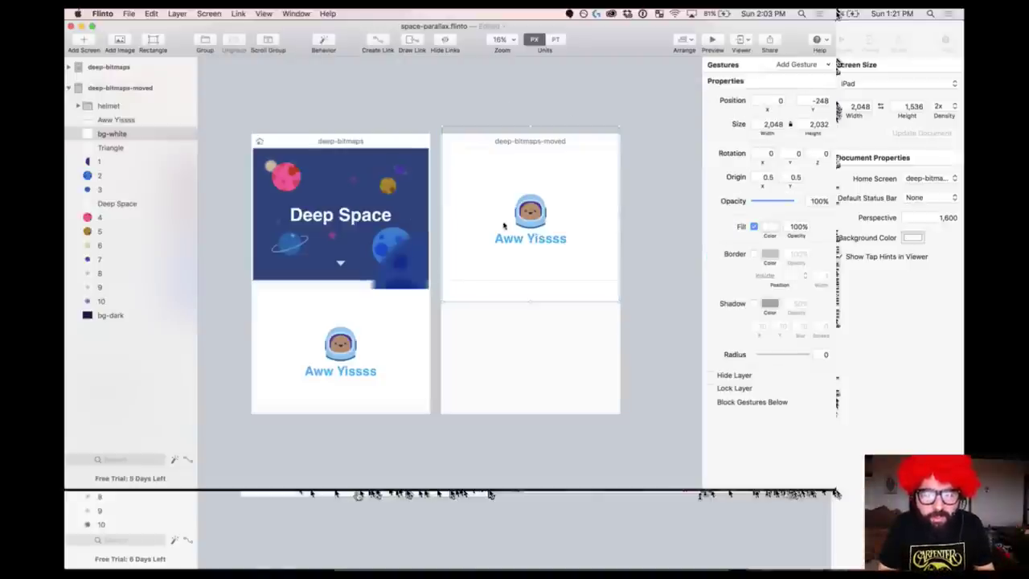
left_click(362, 323)
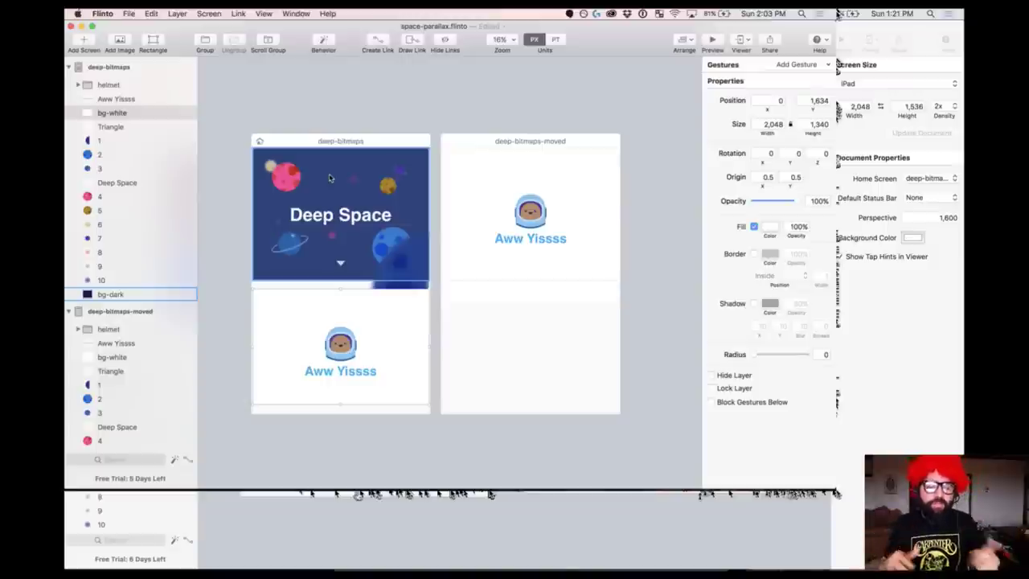
left_click(282, 94)
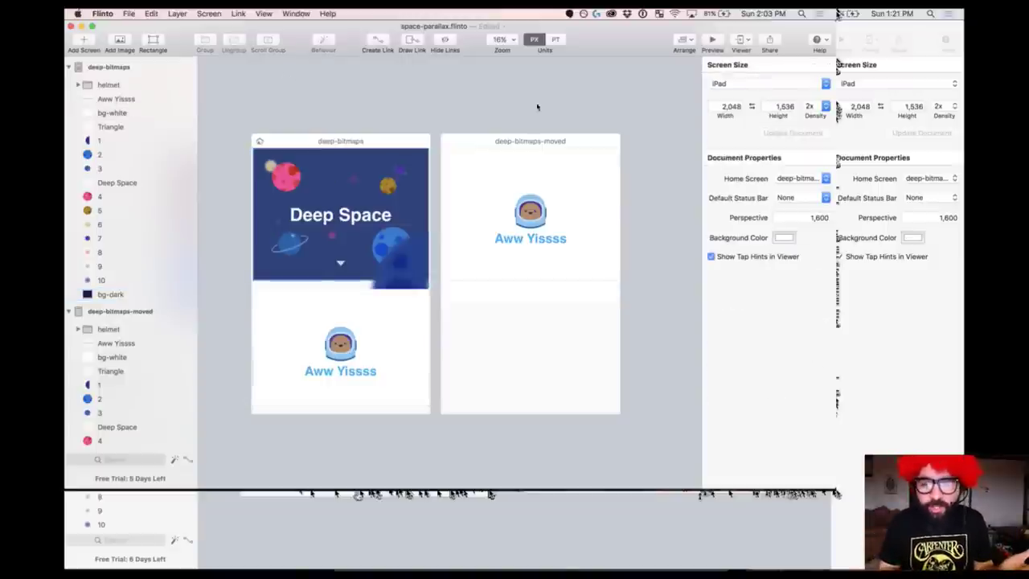
left_click(715, 39)
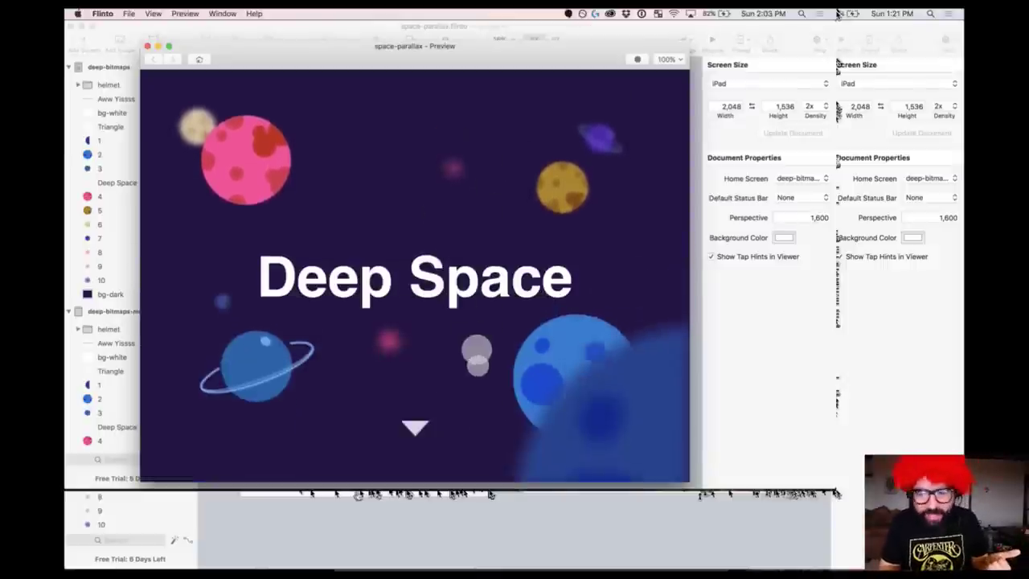
left_click(478, 296)
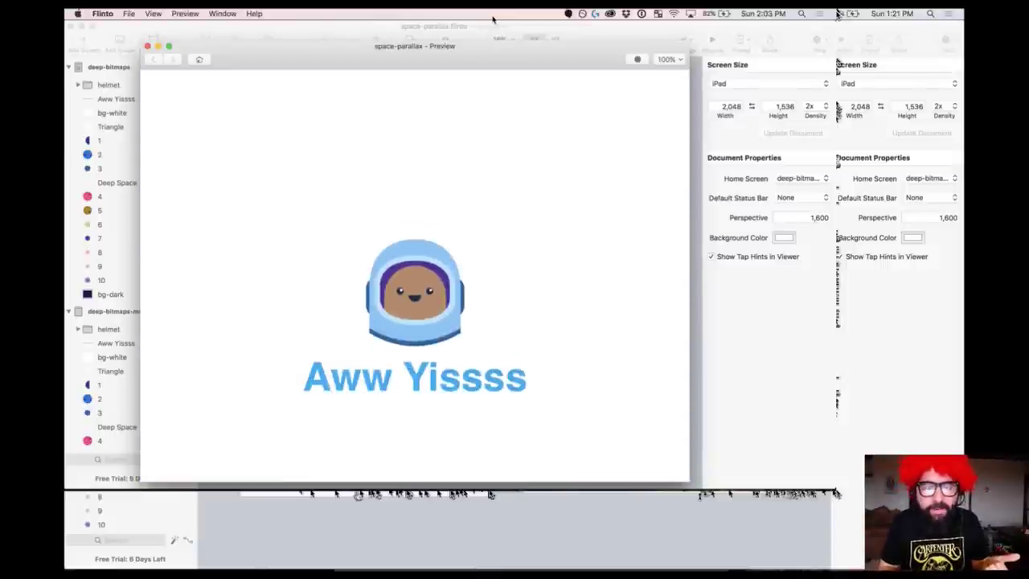
left_click(199, 59)
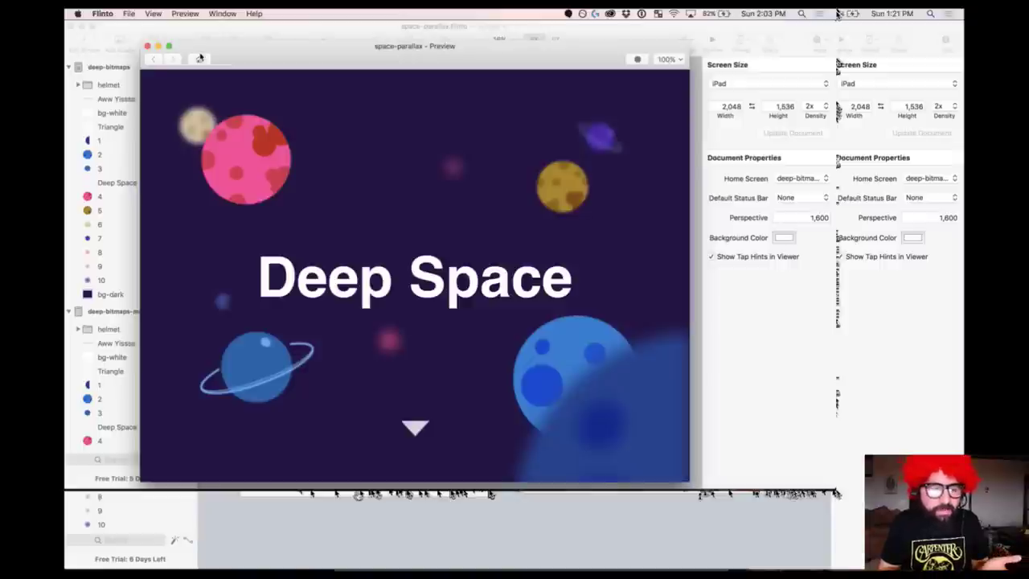
left_click(443, 363)
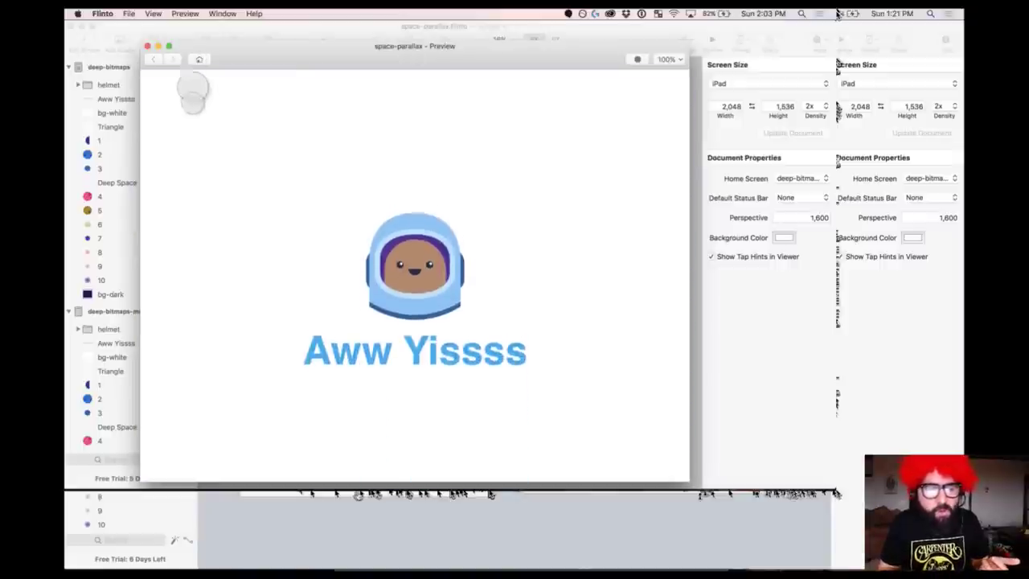
left_click(199, 59)
left_click(432, 298)
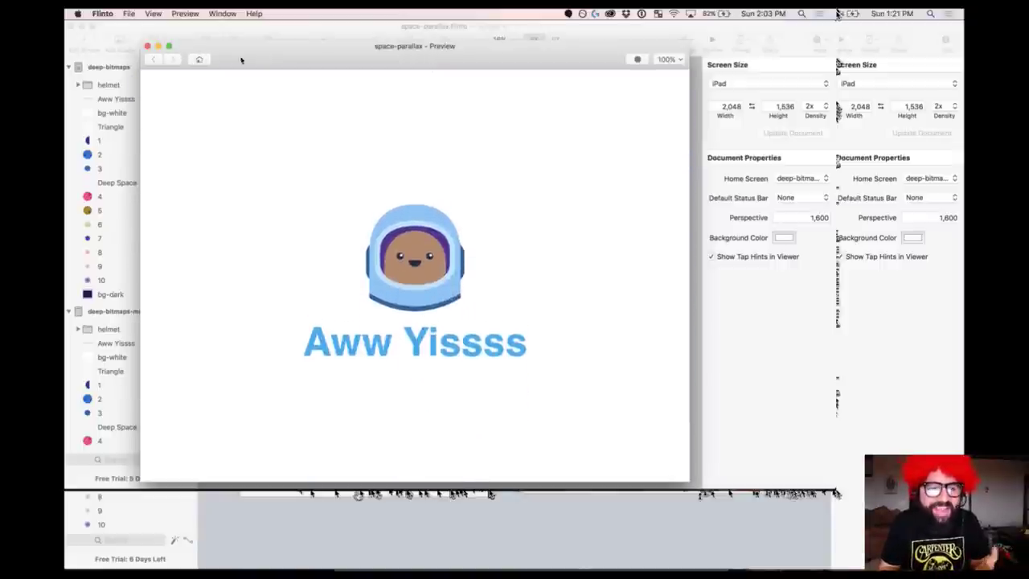
left_click(199, 58)
left_click(148, 46)
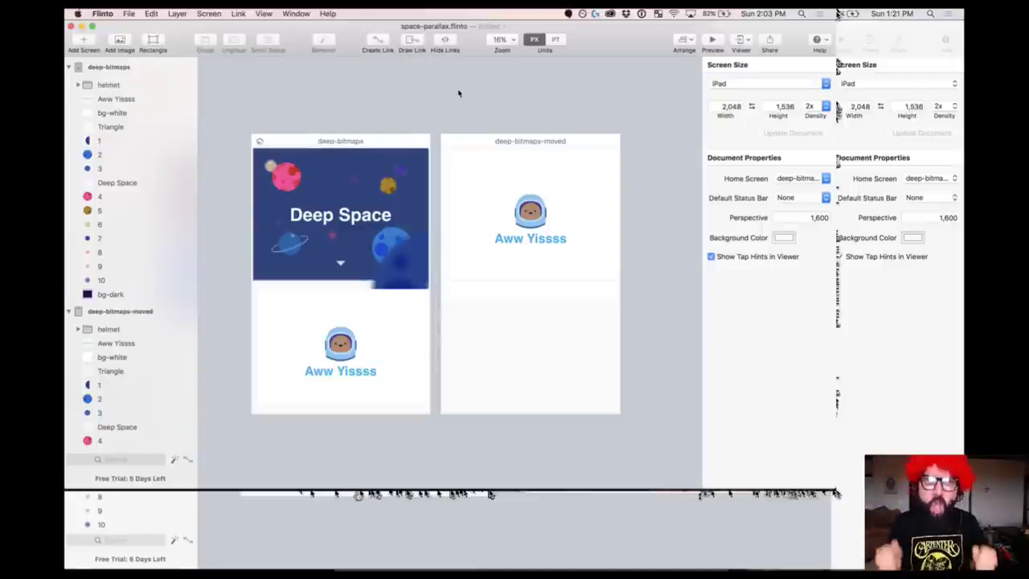
- Add a Tap gesture targeting the deep-bitmaps screen to the helmet group of deep-bitmaps-moved
left_click(503, 165)
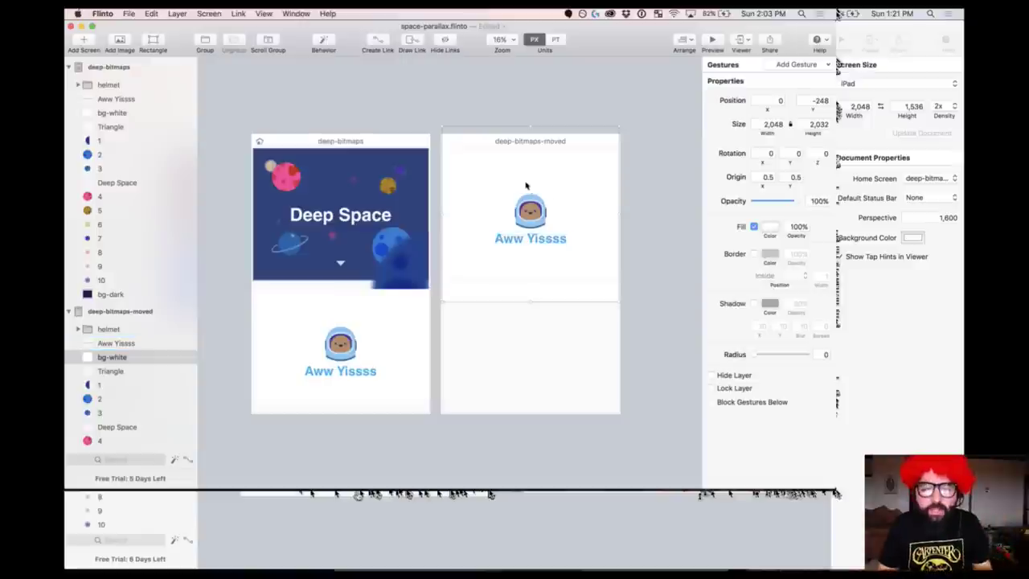
left_click(531, 213)
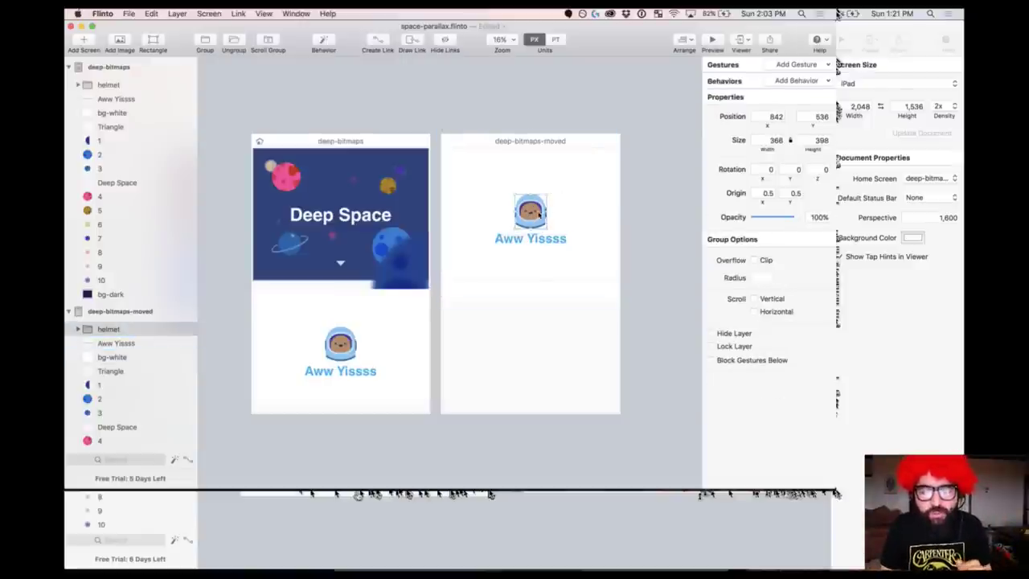
scroll(608, 282, "up", 5)
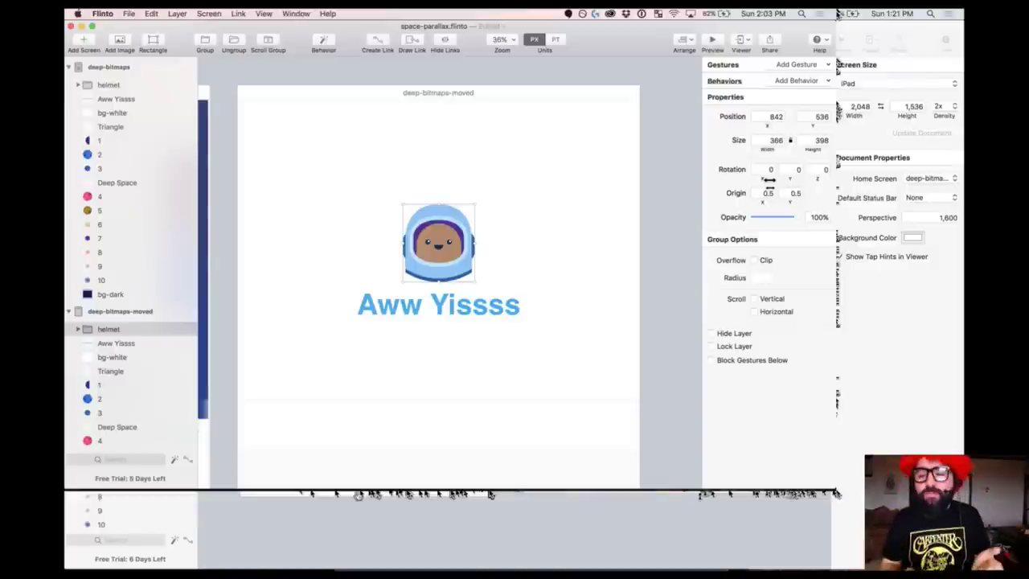
left_click(813, 66)
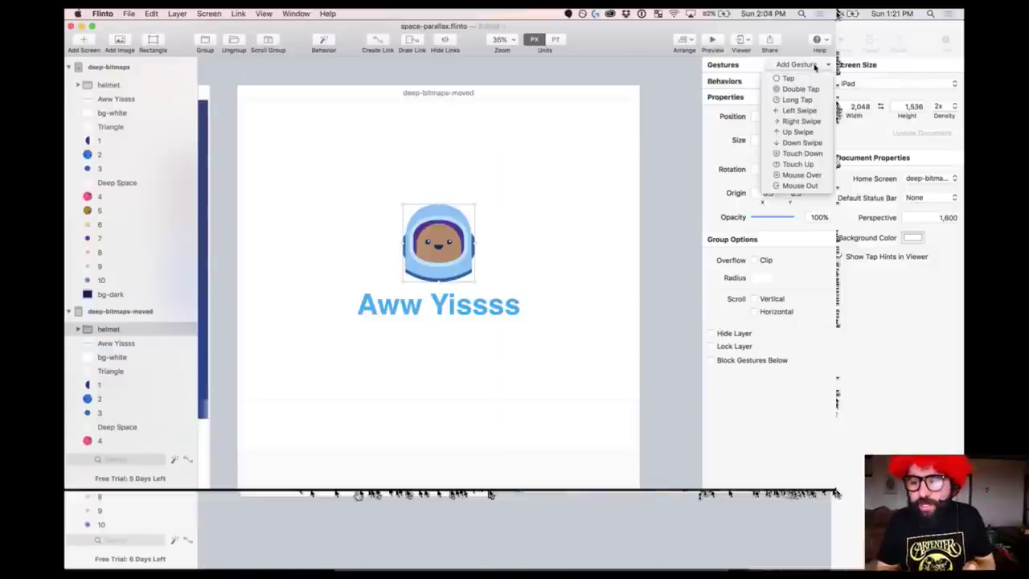
left_click(808, 79)
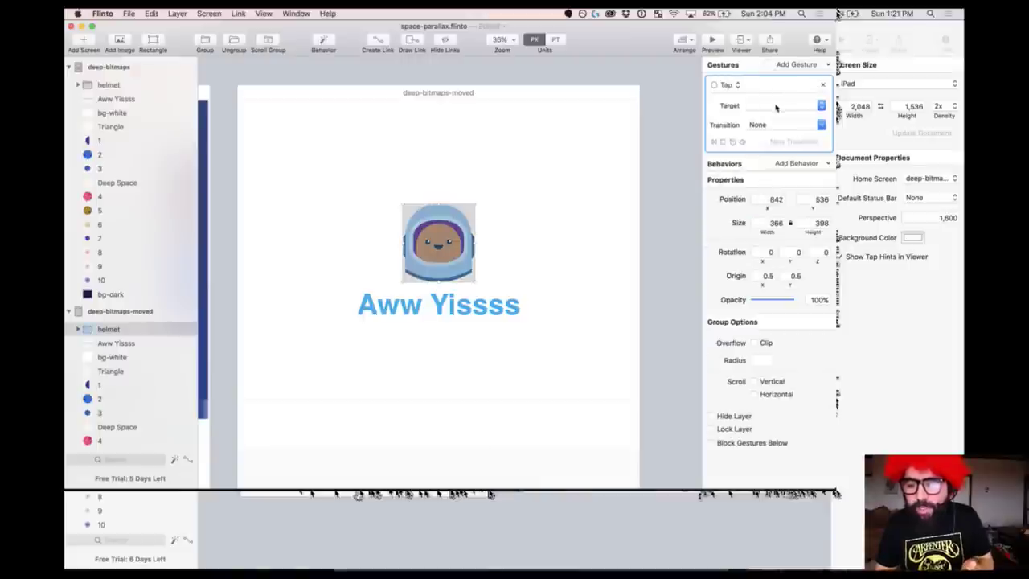
left_click(775, 107)
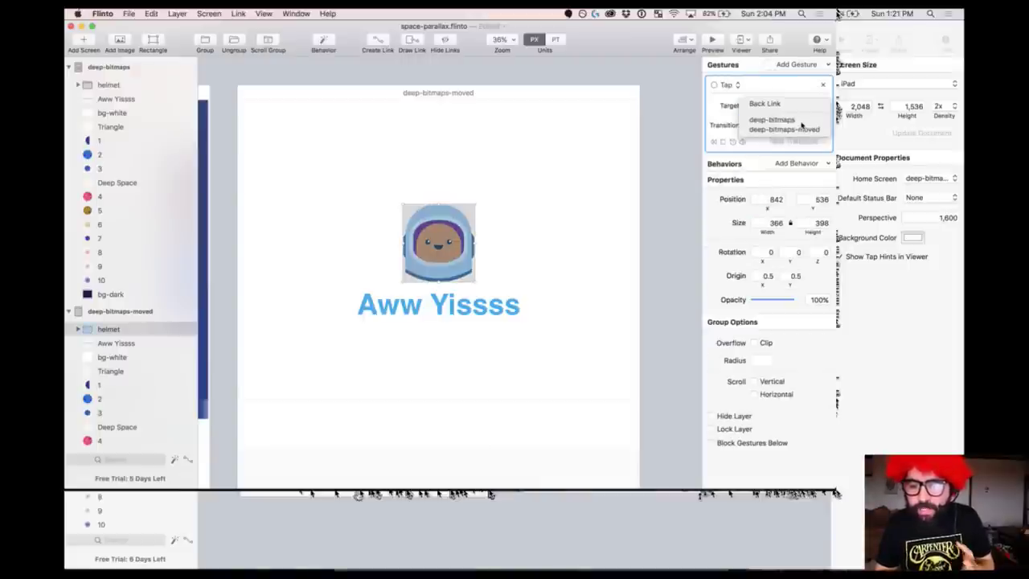
left_click(780, 119)
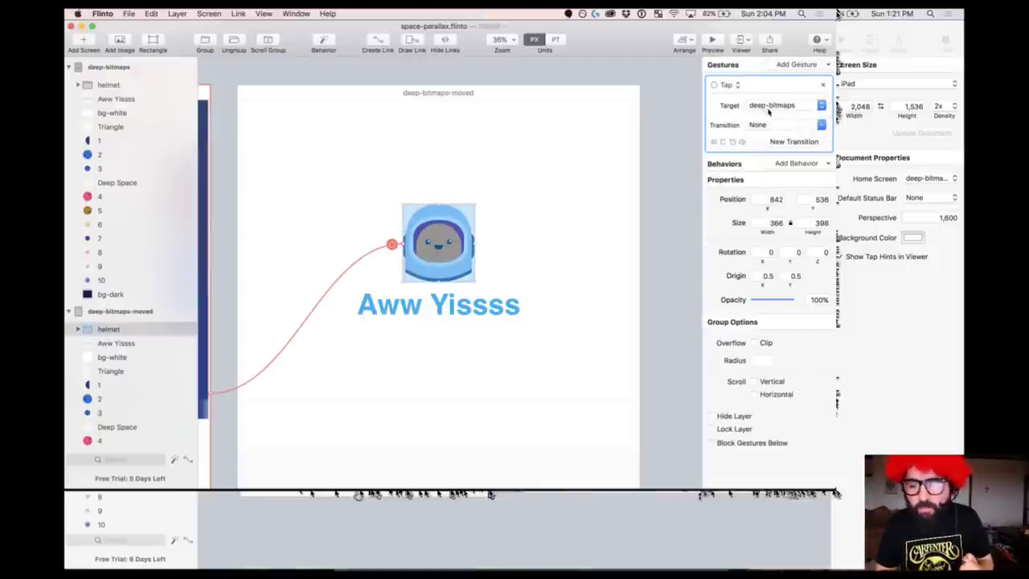
- Assign the space-move transition to the helmet's tap gesture and set it to play in reverse
left_click(773, 125)
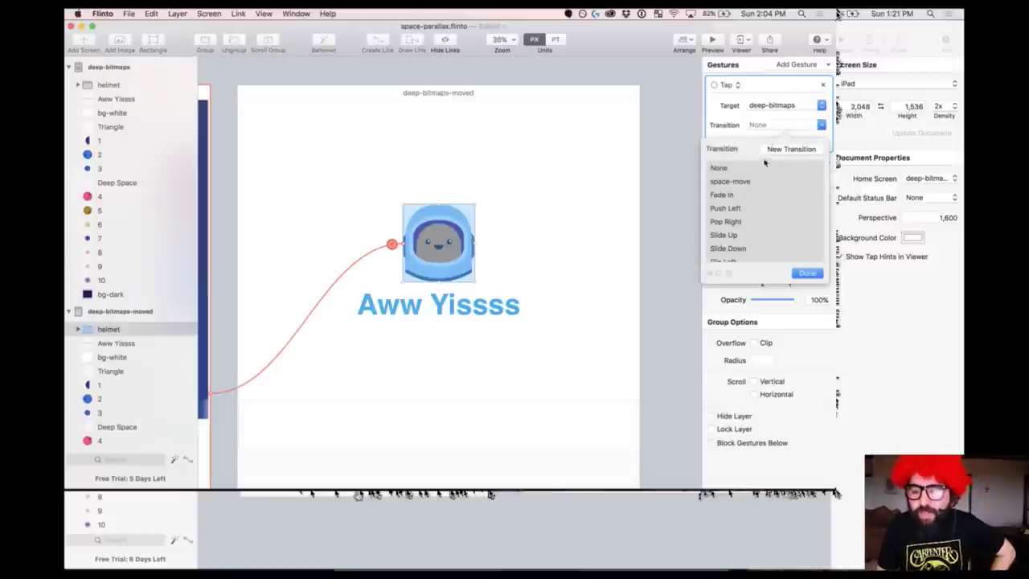
left_click(744, 182)
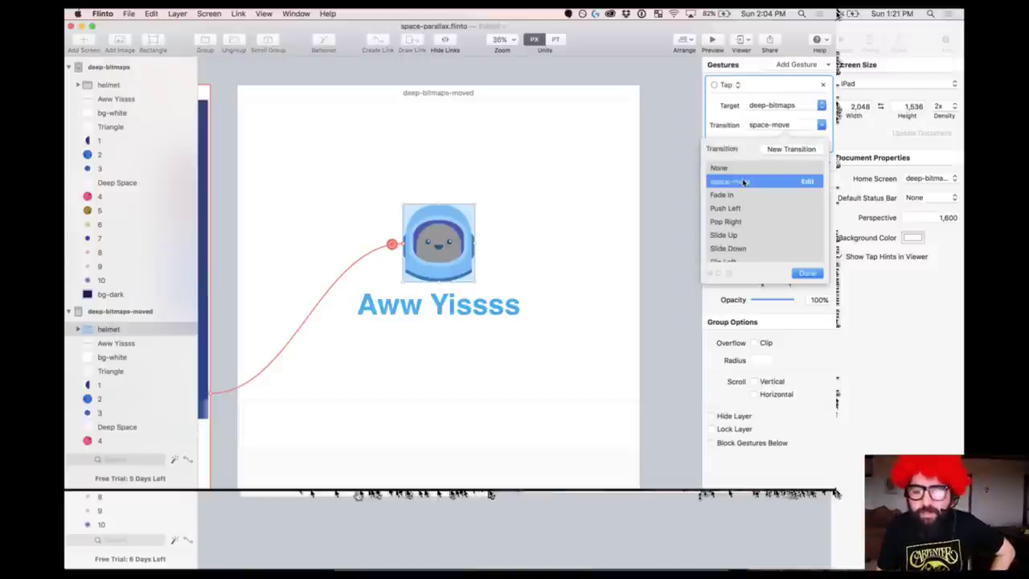
left_click(807, 273)
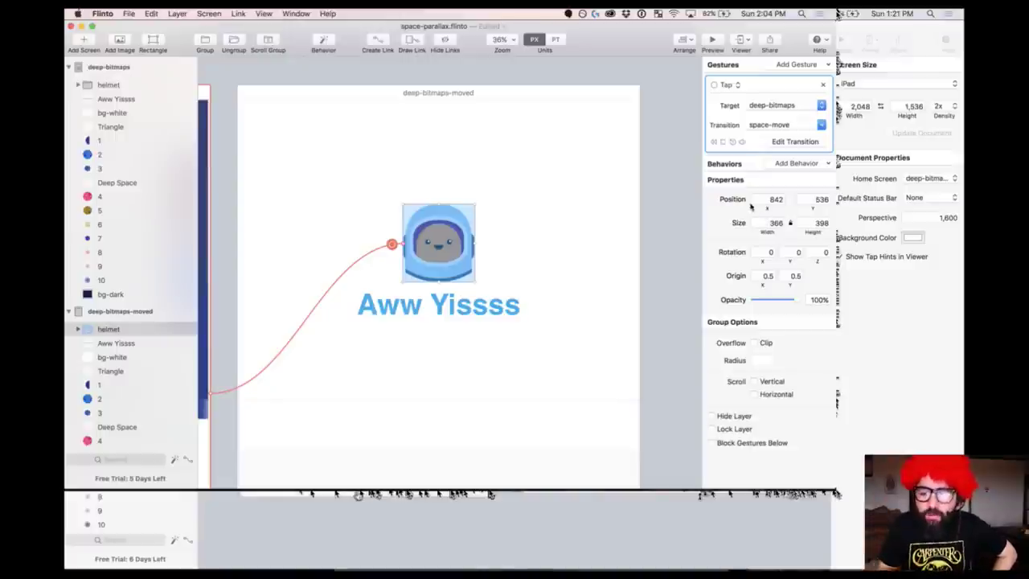
left_click(714, 142)
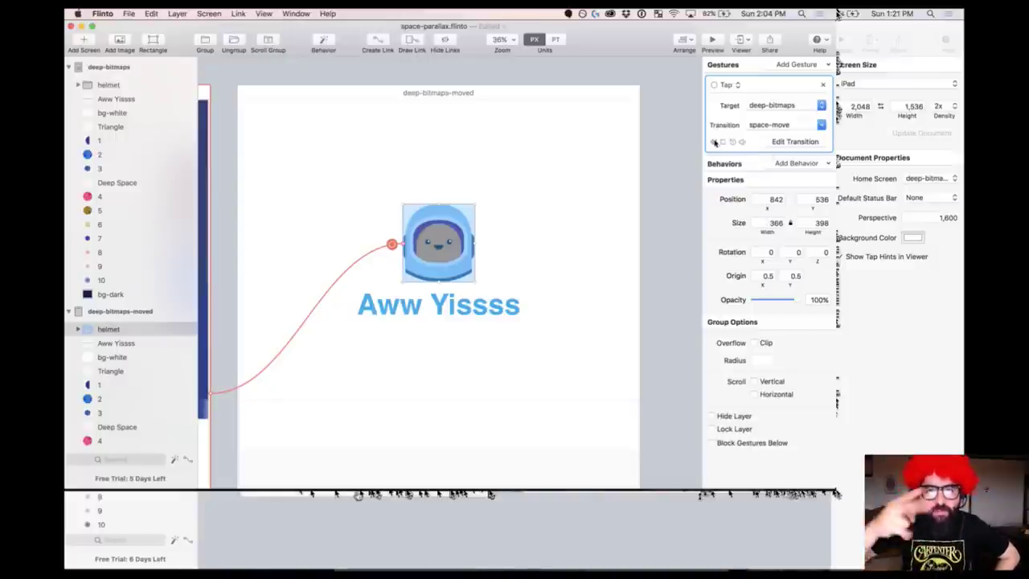
- Preview the prototype, swiping up on the home screen and tapping the helmet to return
left_click(712, 40)
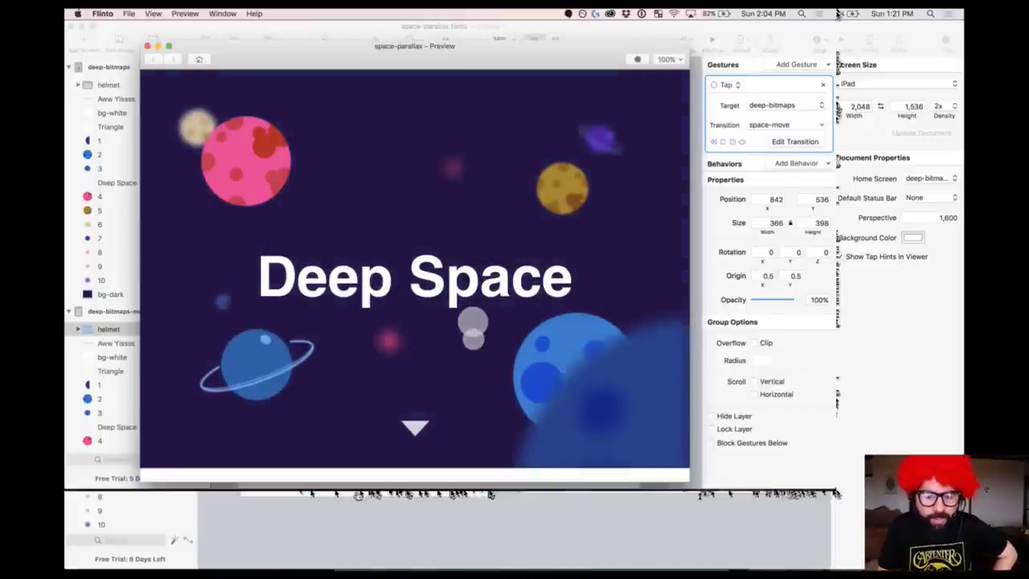
left_click(471, 322)
left_click(422, 269)
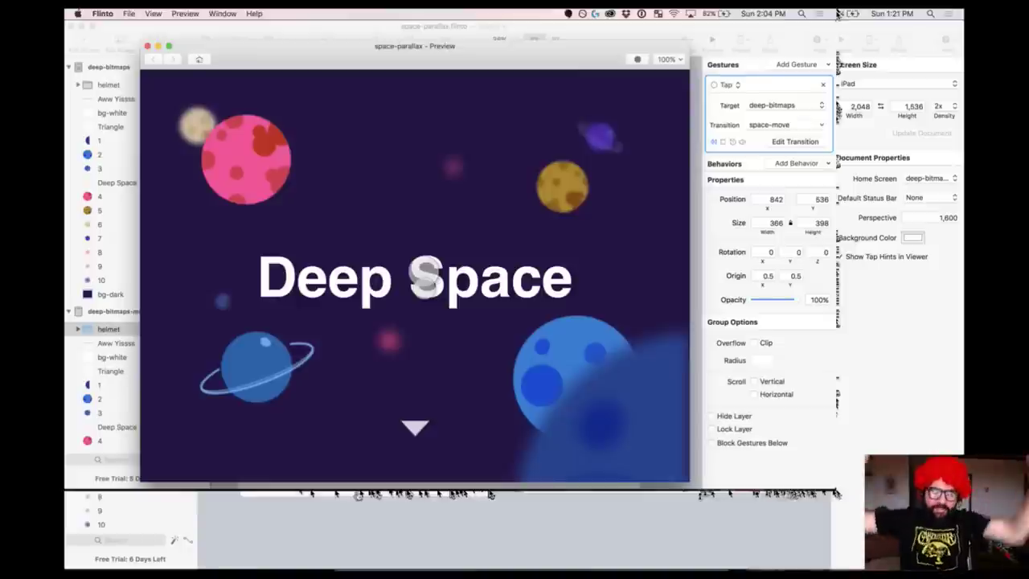
- Preview the helmet tap's return from deep-bitmaps-moved to the Deep Space screen once more
left_click(426, 277)
left_click(414, 241)
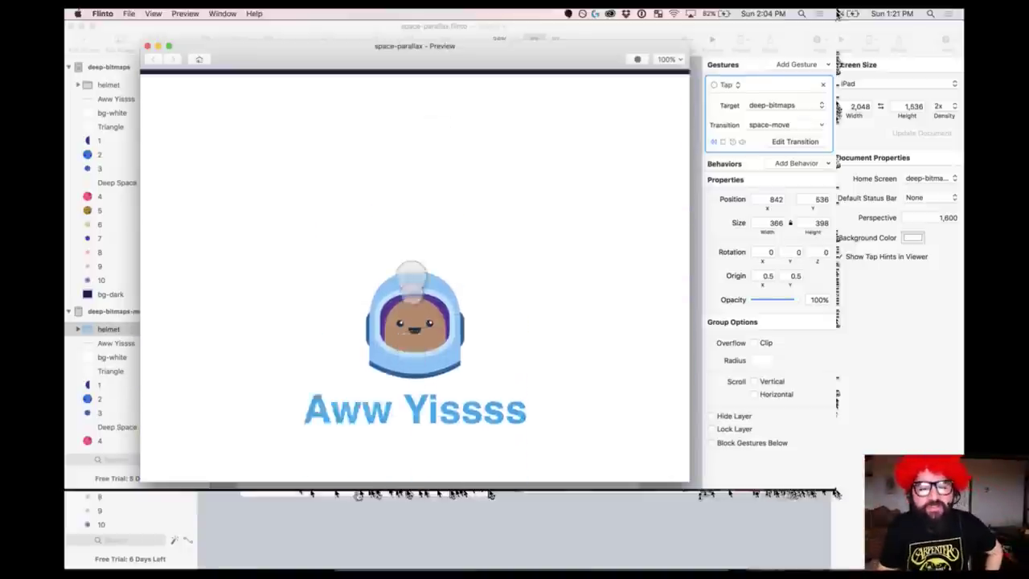
left_click(148, 46)
- Add a Down Swipe gesture targeting the deep-bitmaps screen to the bg-white layer of deep-bitmaps-moved
left_click(528, 145)
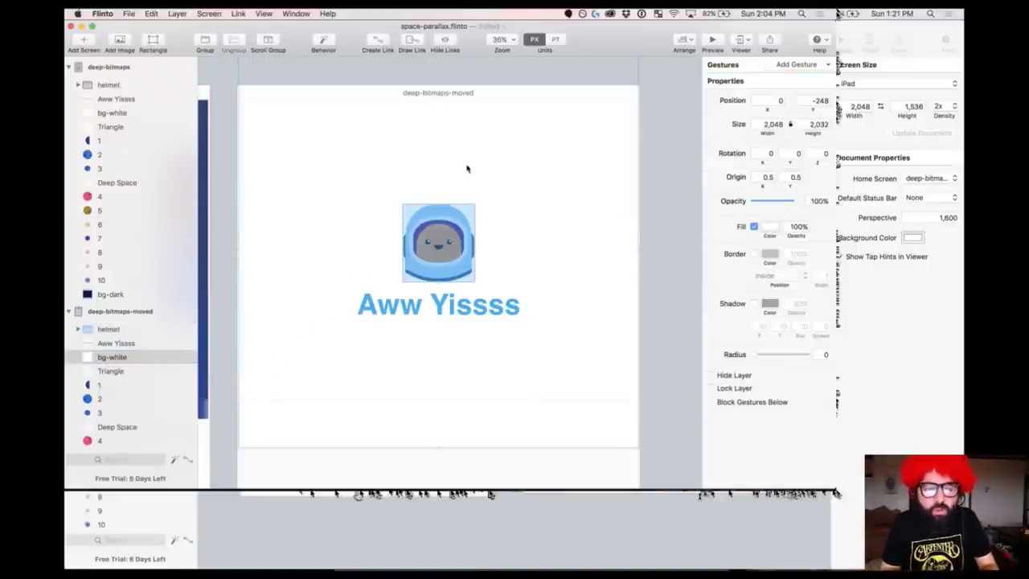
left_click(799, 65)
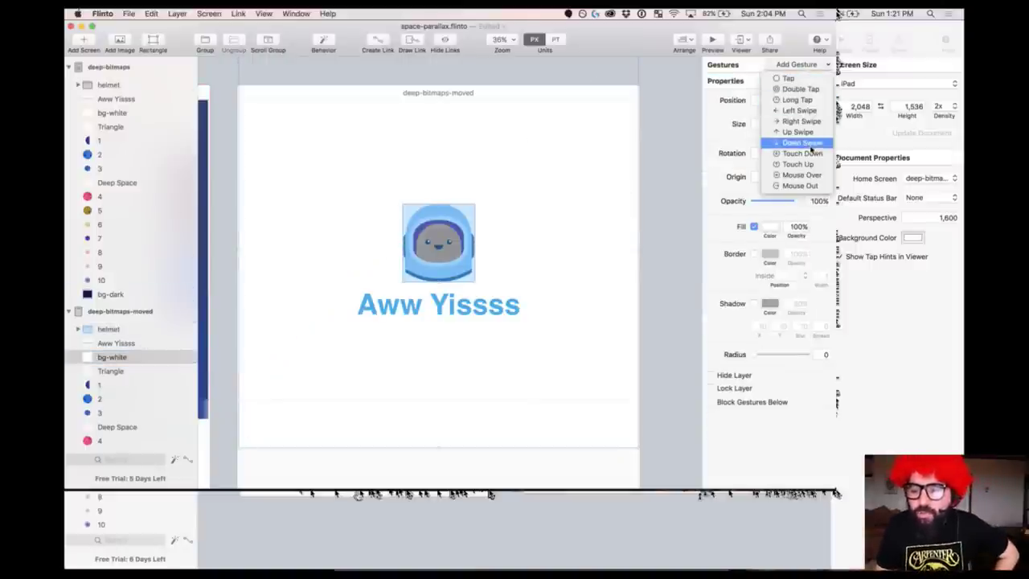
left_click(812, 143)
left_click(760, 107)
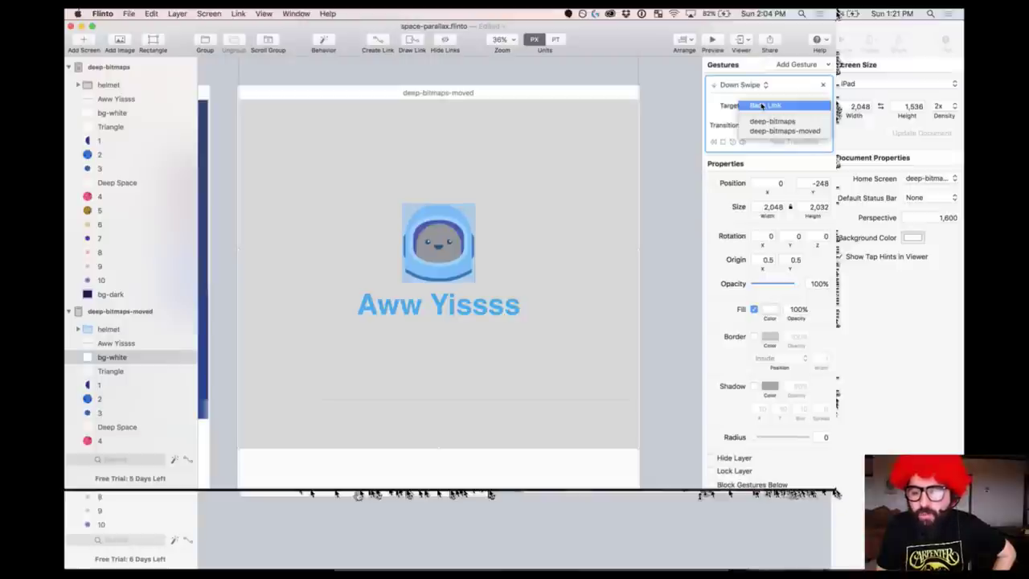
left_click(772, 120)
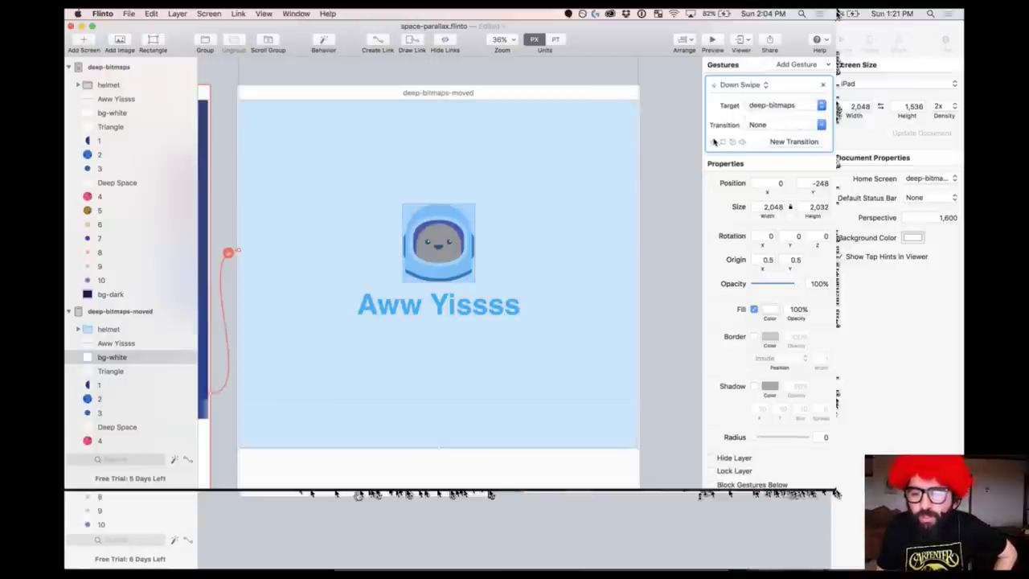
- Preview the prototype, swiping up from the home screen and swiping down on the white background to test the new gesture
left_click(714, 40)
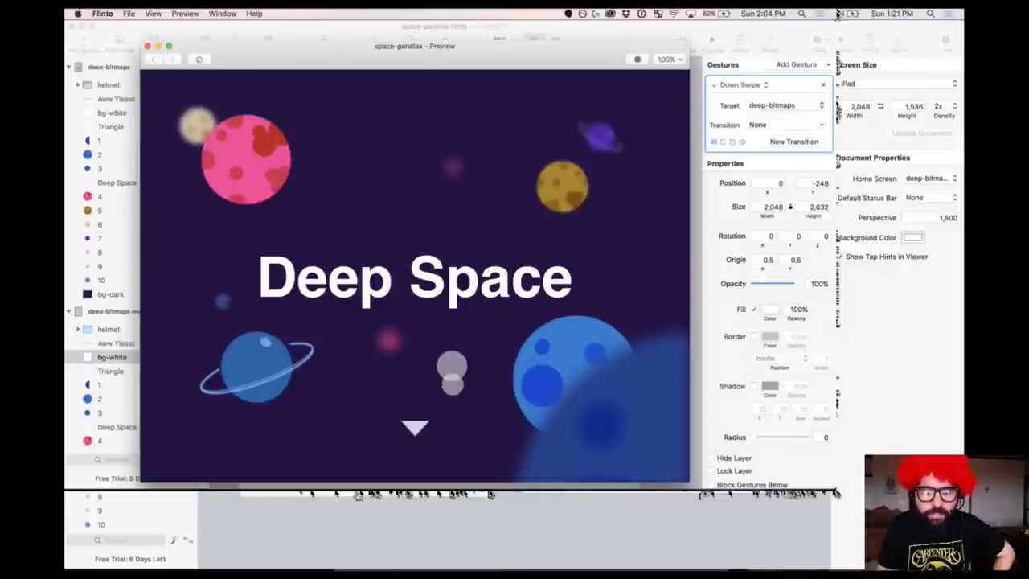
left_click_drag(487, 223, 471, 345)
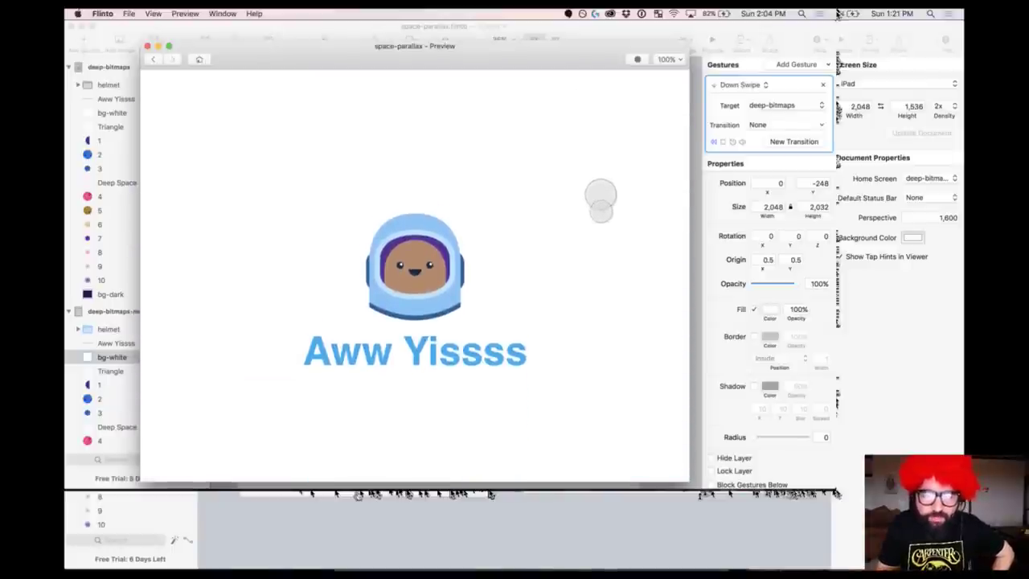
left_click(199, 59)
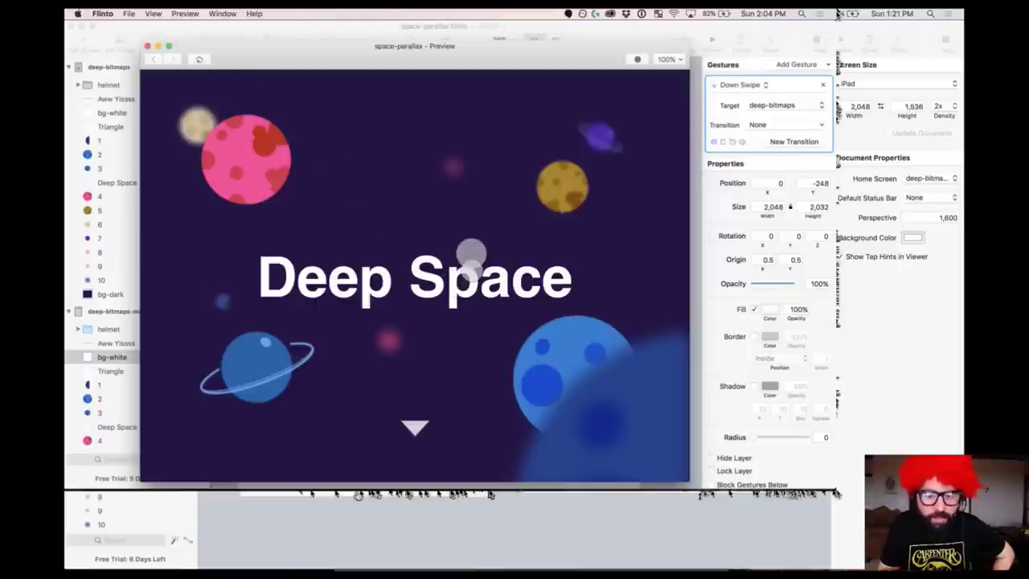
left_click_drag(471, 254, 482, 362)
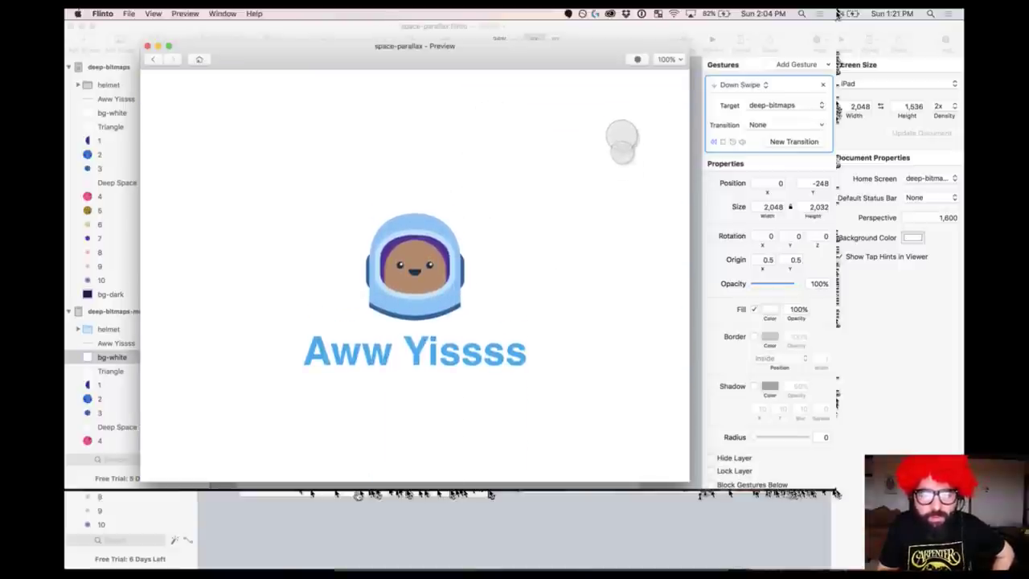
left_click_drag(619, 133, 615, 414)
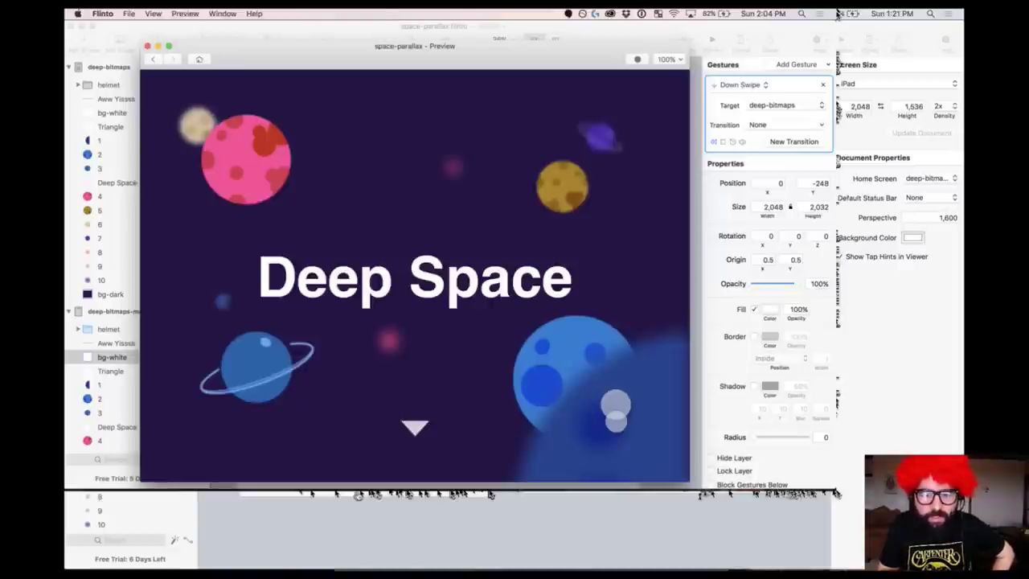
left_click(147, 46)
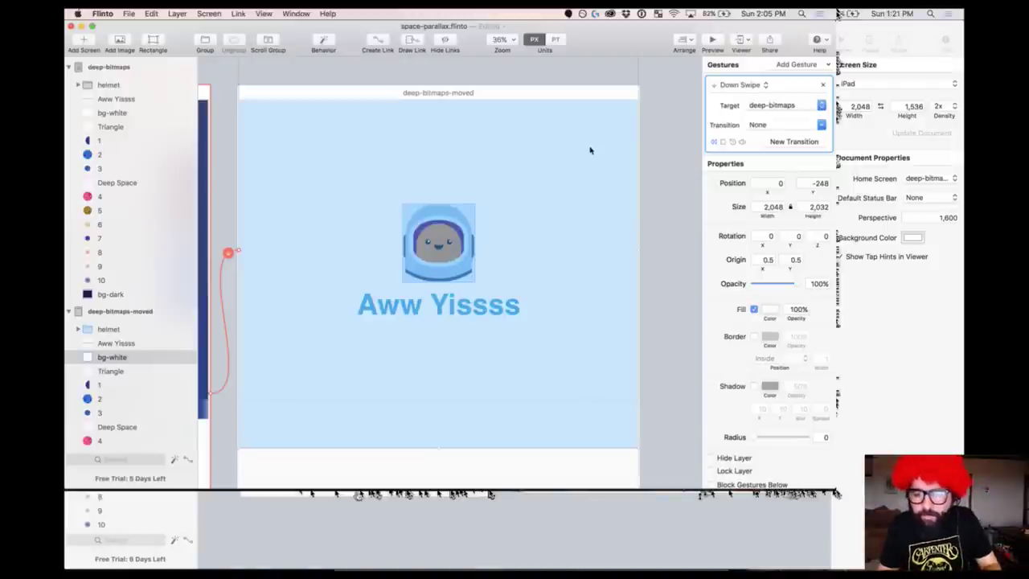
- Assign the space-move transition to the Down Swipe gesture of the bg-white layer
left_click(771, 125)
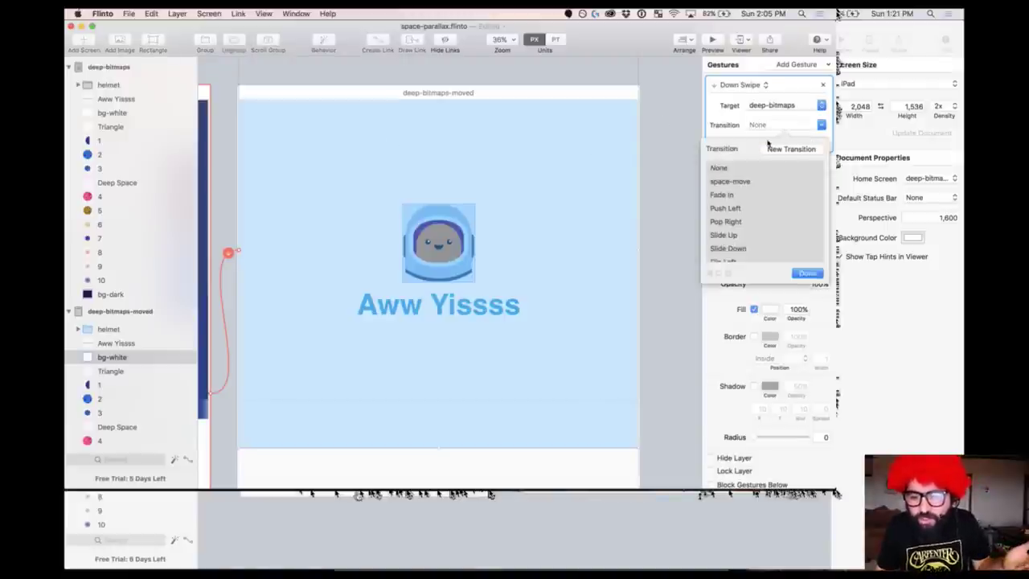
left_click(739, 181)
left_click(807, 274)
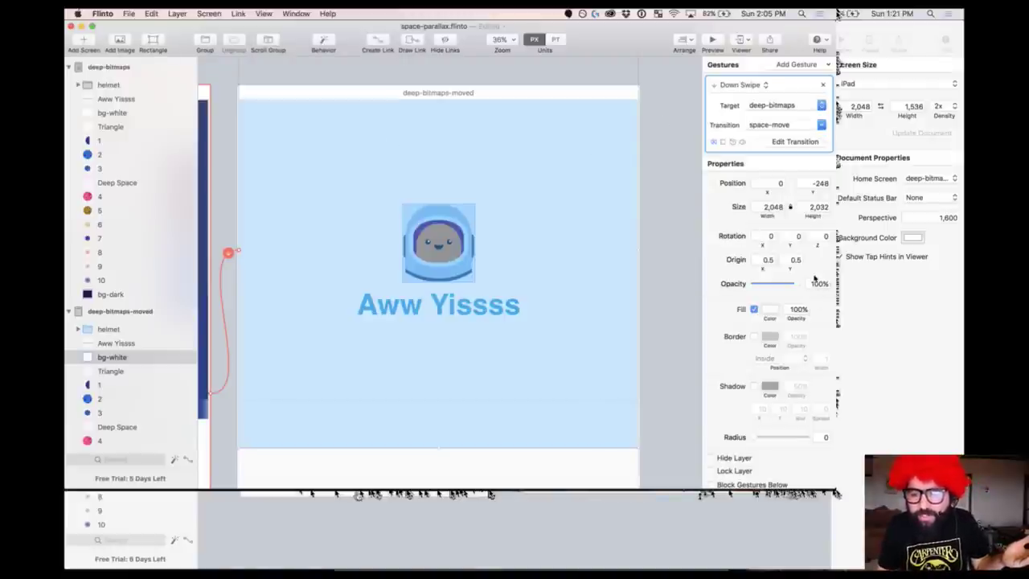
- Preview the space-move transition by swiping repeatedly up and down between the two screens
left_click(710, 44)
left_click_drag(479, 342, 479, 398)
left_click_drag(636, 114, 635, 368)
left_click_drag(601, 122, 610, 362)
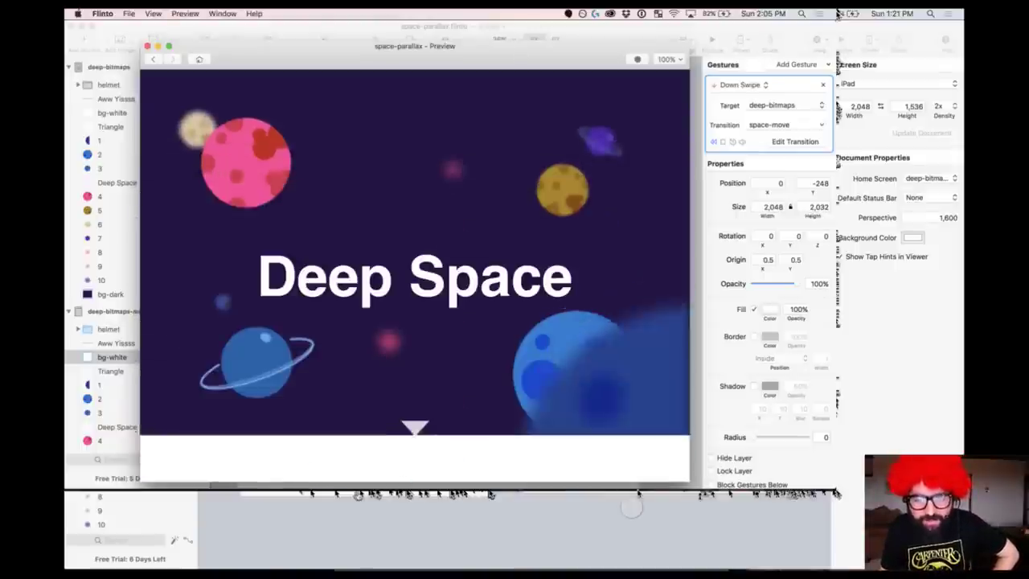
left_click_drag(475, 366, 496, 179)
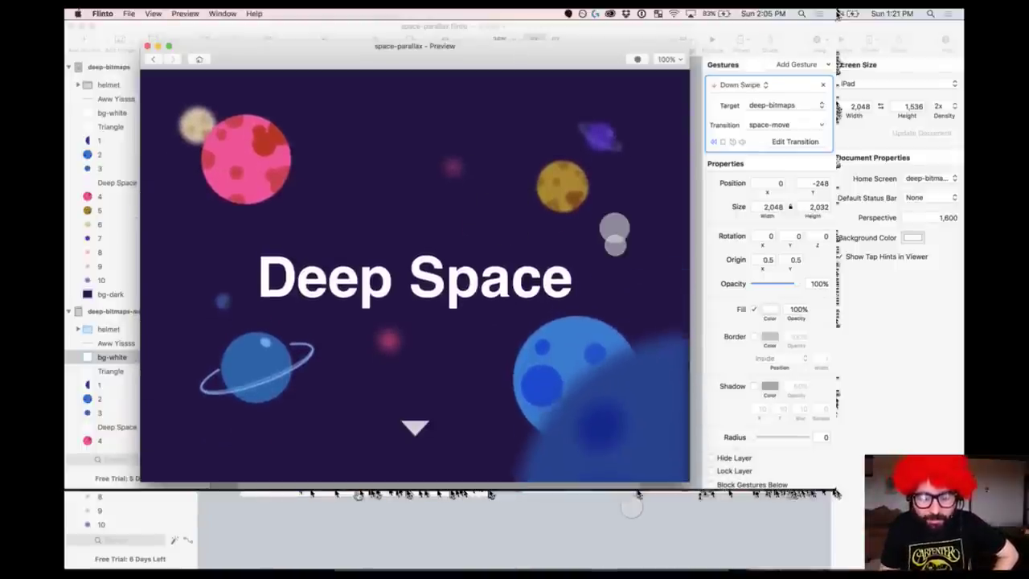
left_click_drag(615, 230, 572, 181)
left_click_drag(450, 214, 480, 156)
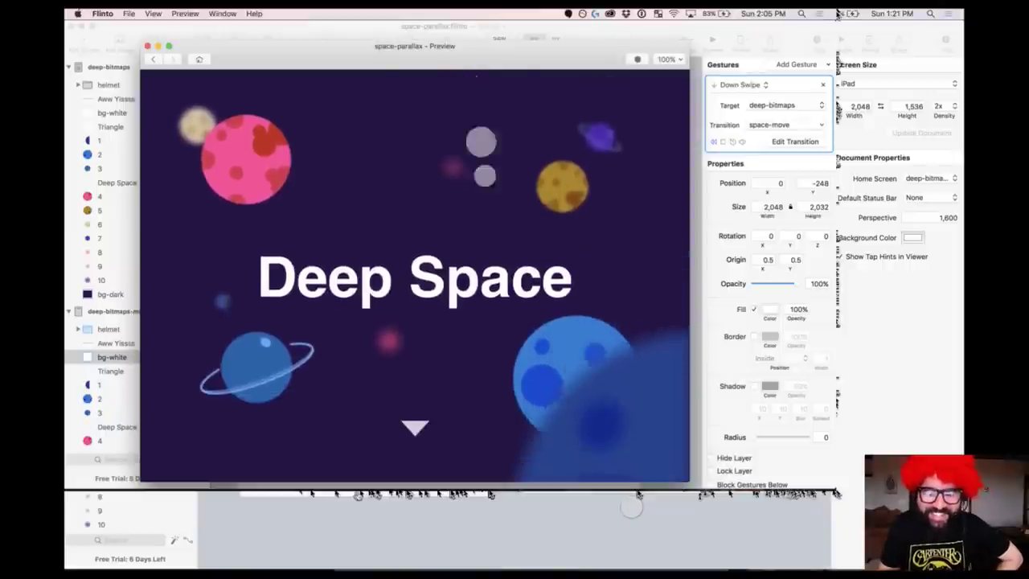
left_click_drag(356, 356, 361, 80)
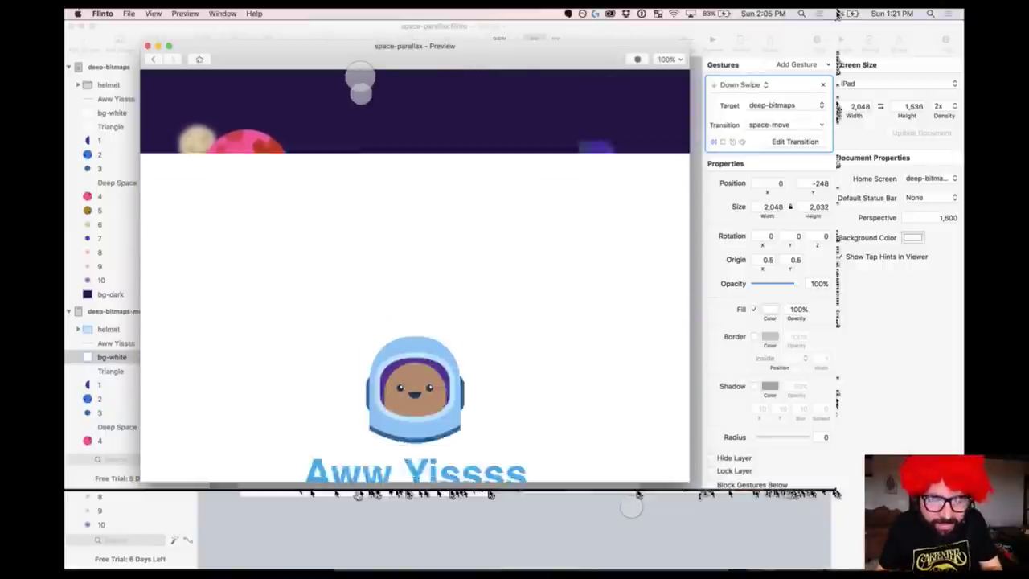
left_click_drag(631, 156, 600, 386)
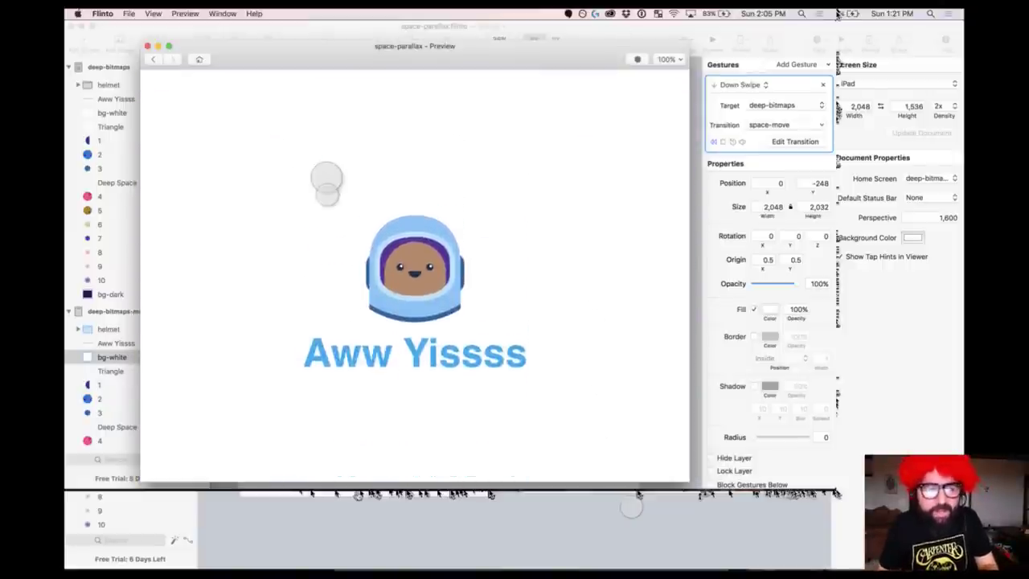
left_click(147, 46)
- On the deep-bitmaps screen, move the Aww Yissss text below the screen's lower edge and shift the helmet group down with it
key("super+minus")
key("super+minus")
key("super+minus")
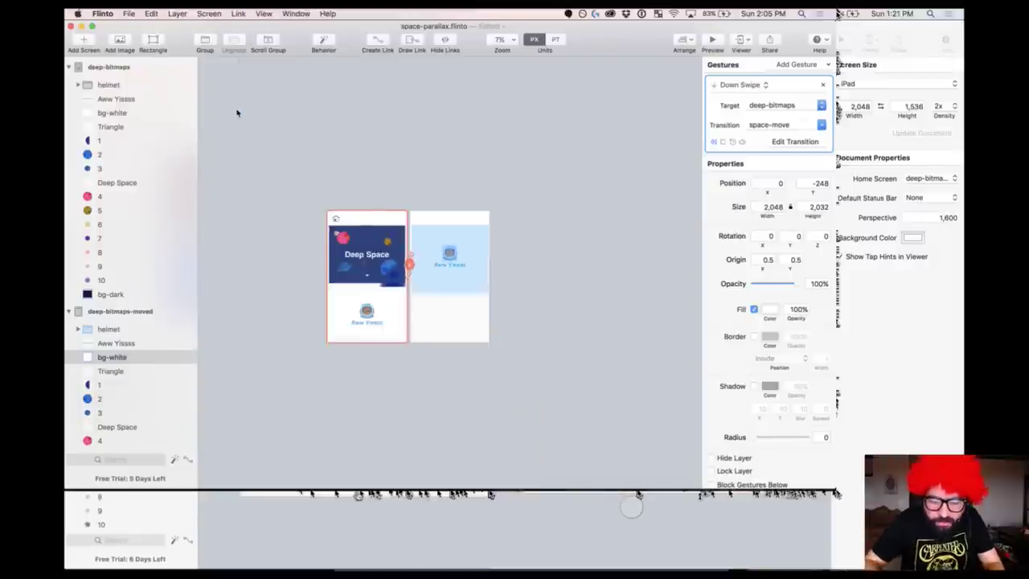
left_click_drag(323, 200, 487, 366)
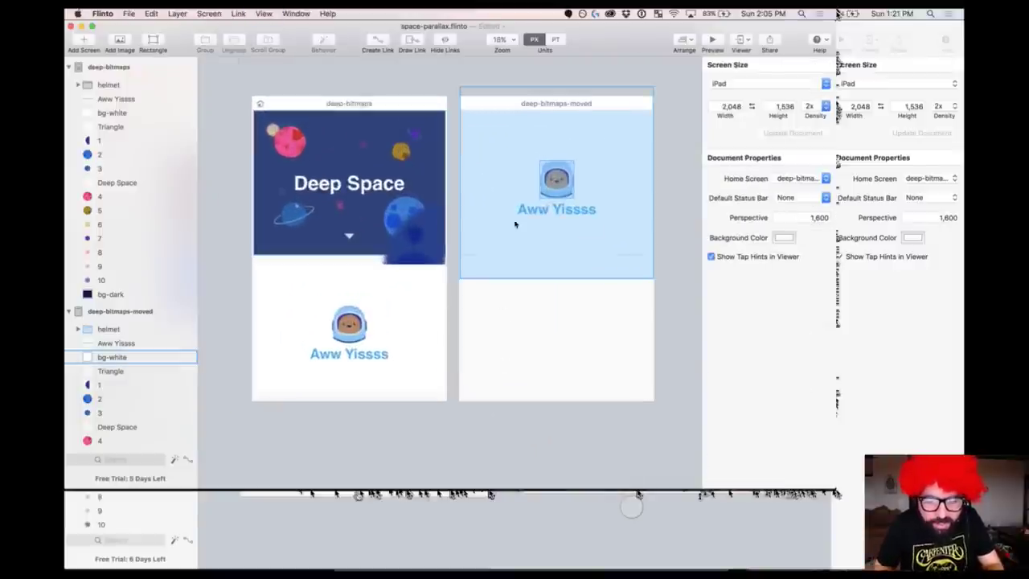
left_click(368, 359)
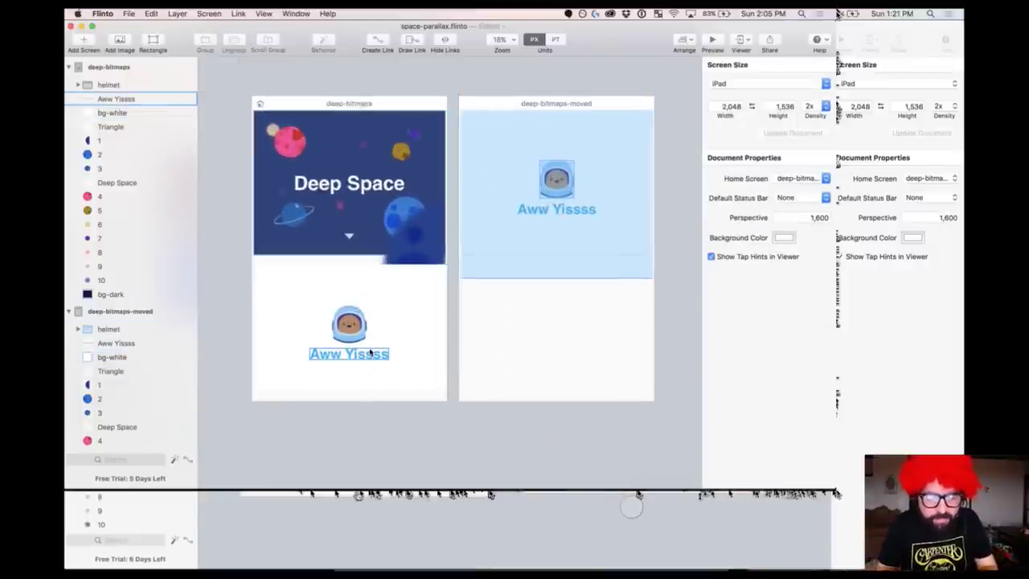
left_click_drag(370, 365, 369, 442)
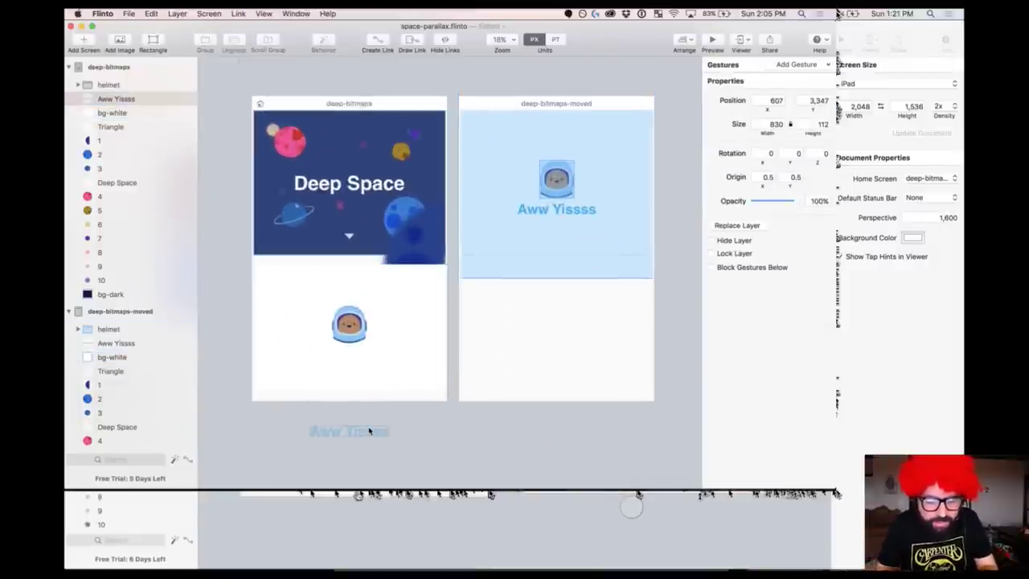
left_click(350, 330, "shift")
left_click_drag(351, 329, 351, 367)
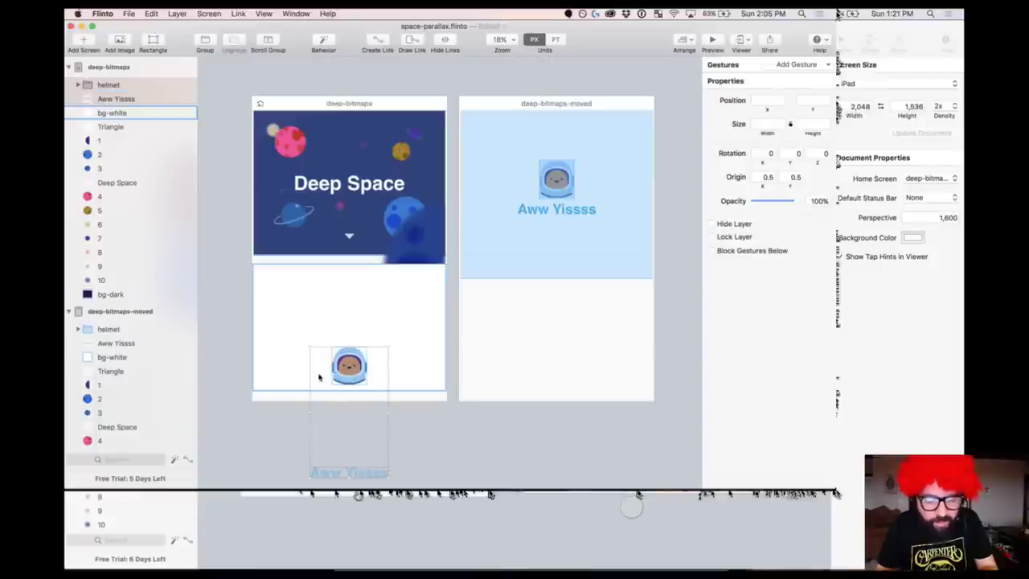
scroll(339, 341, "down", 5)
left_click(395, 326)
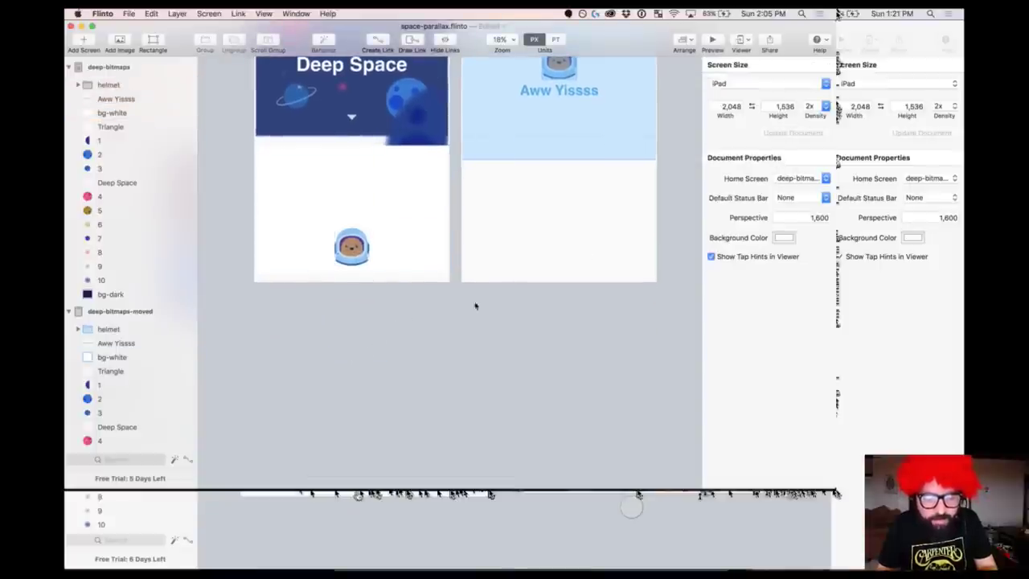
- Preview the swipe transition with the lowered helmet and Aww Yissss text
left_click(712, 39)
scroll(599, 153, "down", 5)
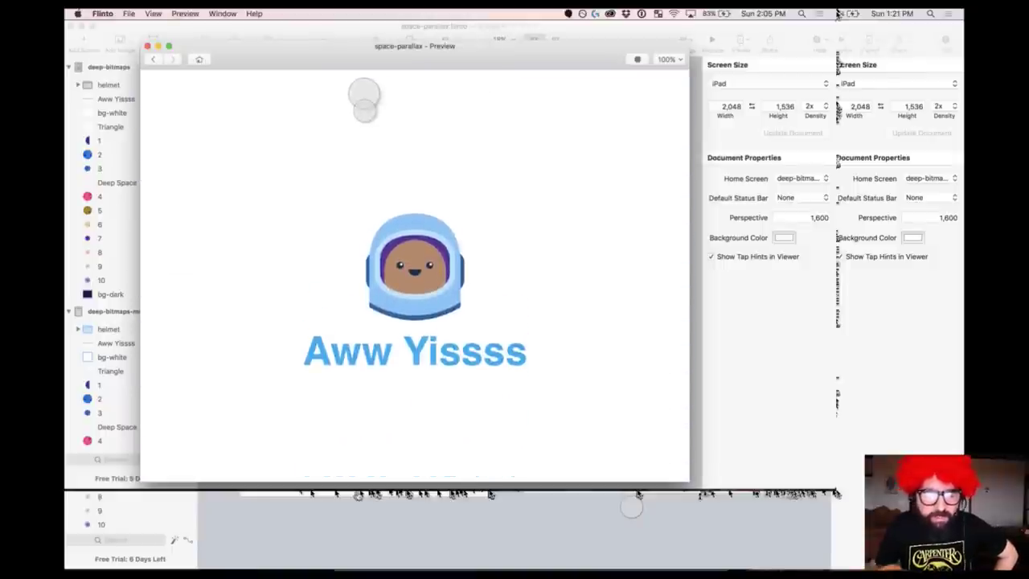
left_click_drag(328, 150, 356, 60)
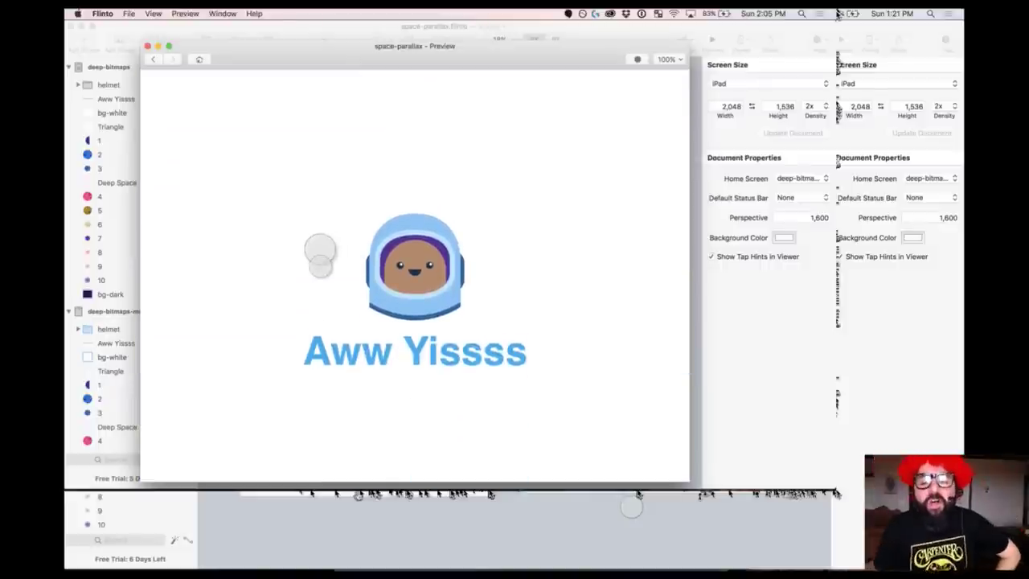
left_click(231, 32)
left_click(351, 246)
scroll(360, 263, "up", 3)
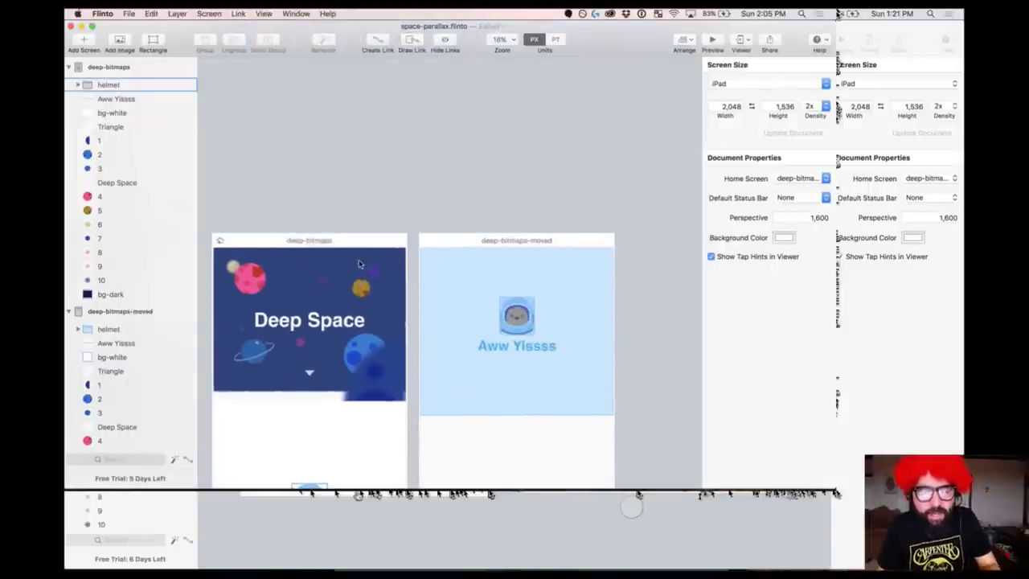
- Switch to Sketch and examine the three source artboards, including deep-bitmaps-moved
key("super+Tab")
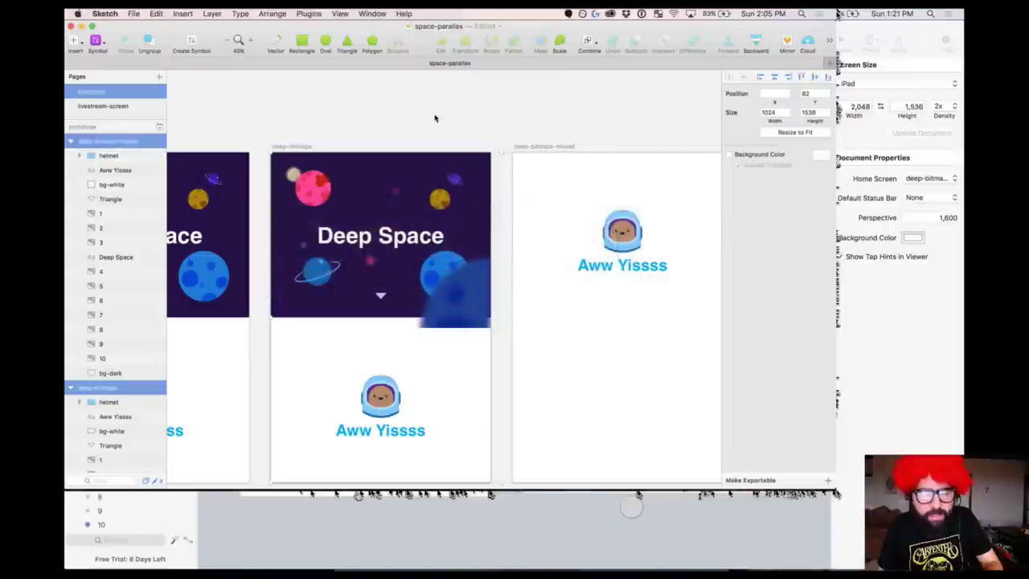
left_click(434, 119)
key("super+minus")
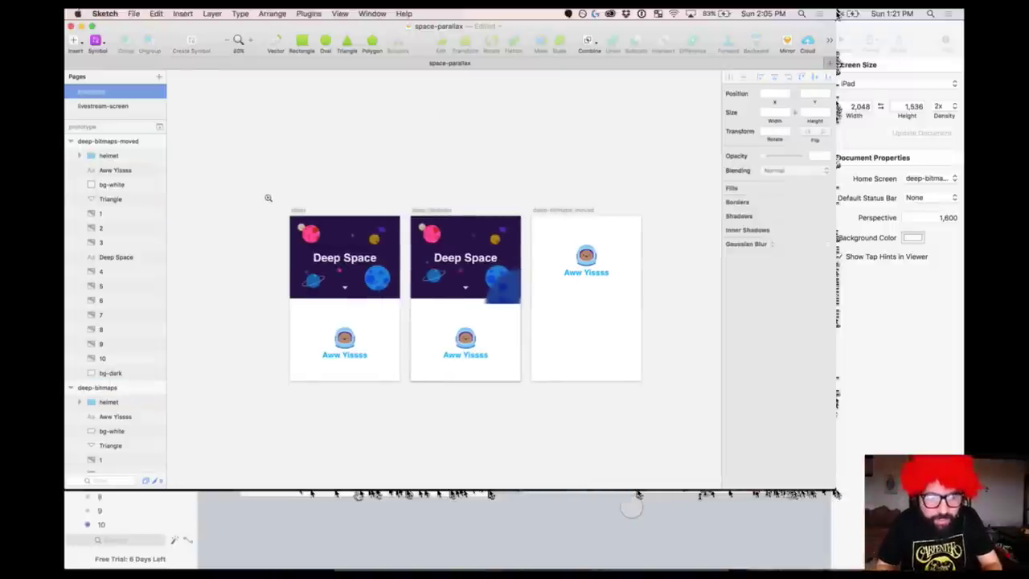
left_click_drag(266, 198, 640, 373)
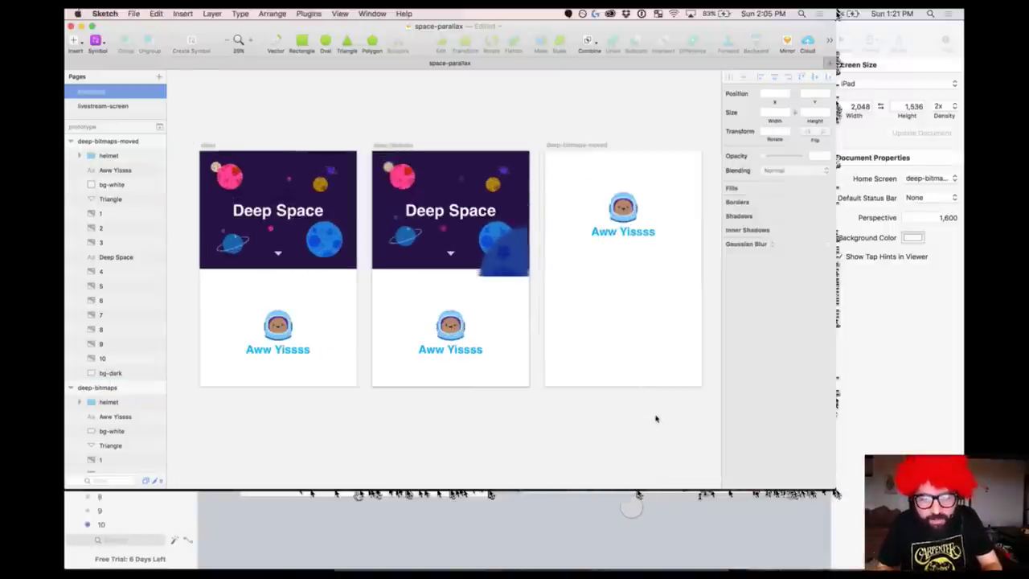
left_click(586, 144)
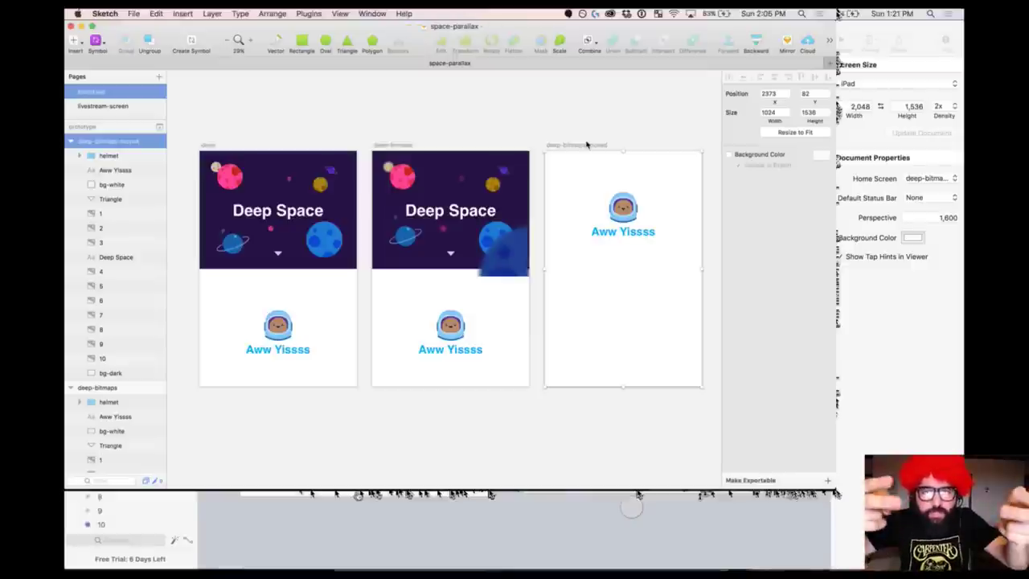
left_click(461, 121)
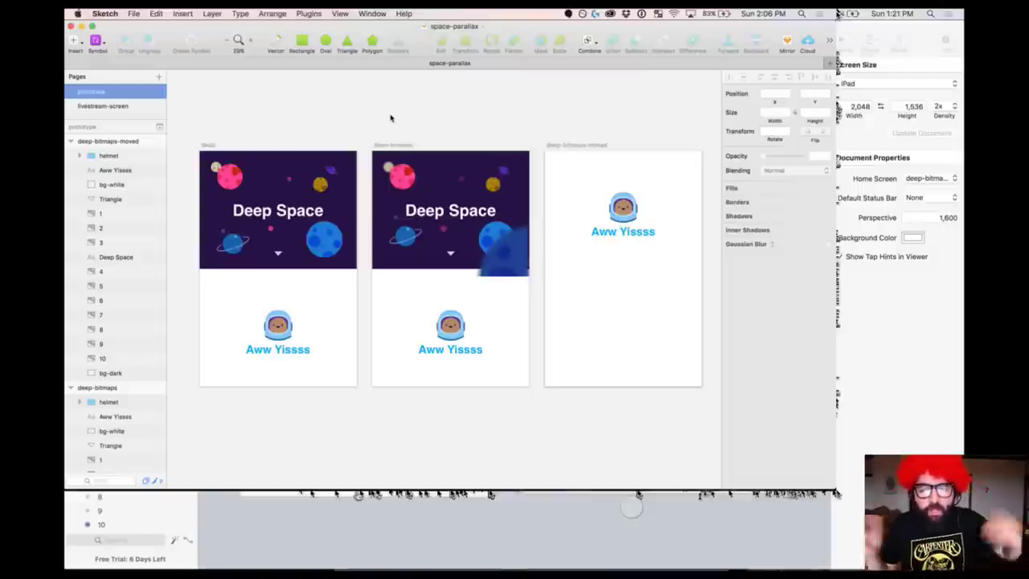
- Switch back to Flinto and save the prototype as a new file named space-parallax-2 in the space-parallax folder
key("super+Tab")
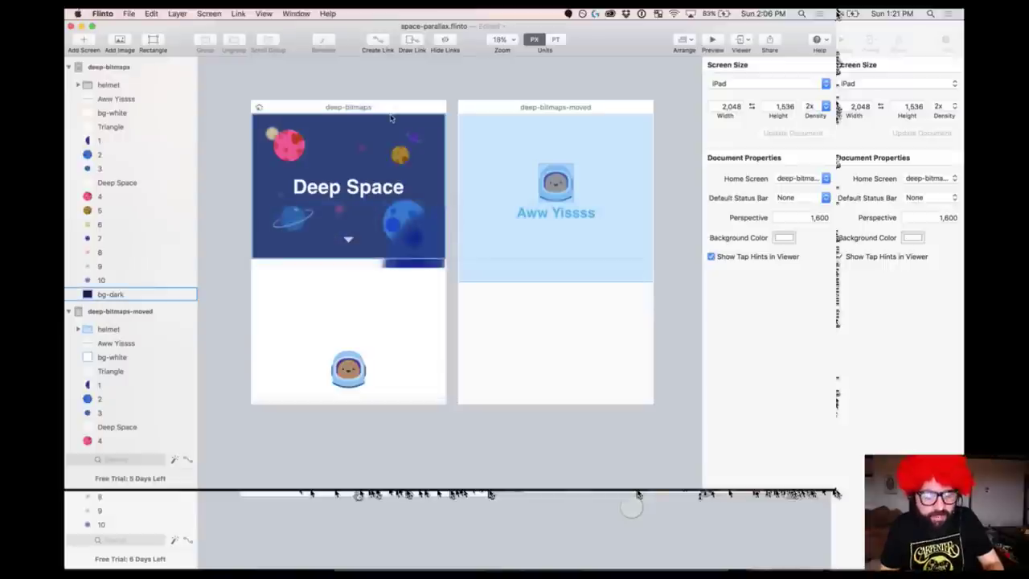
key("super+shift+s")
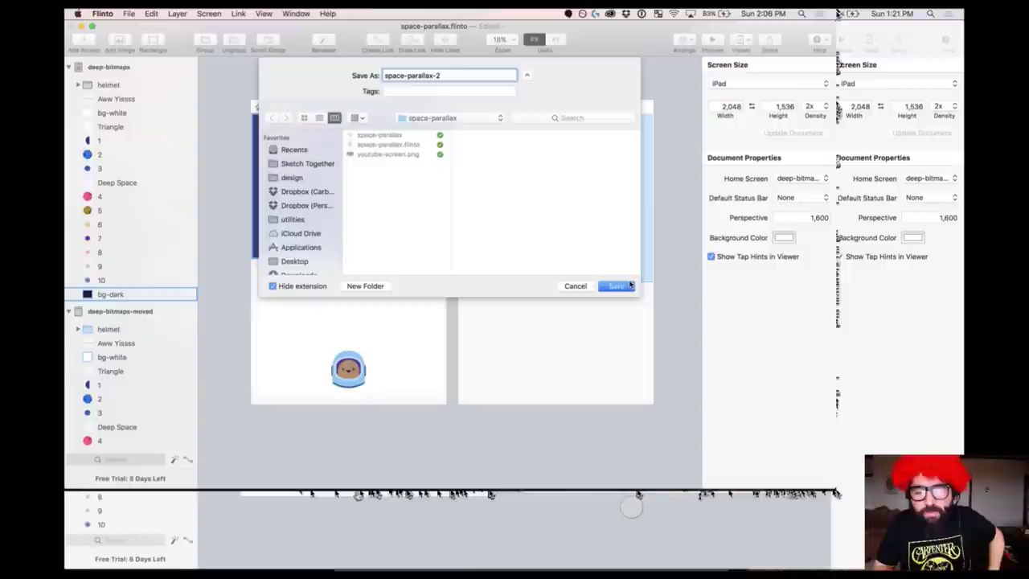
key("Return")
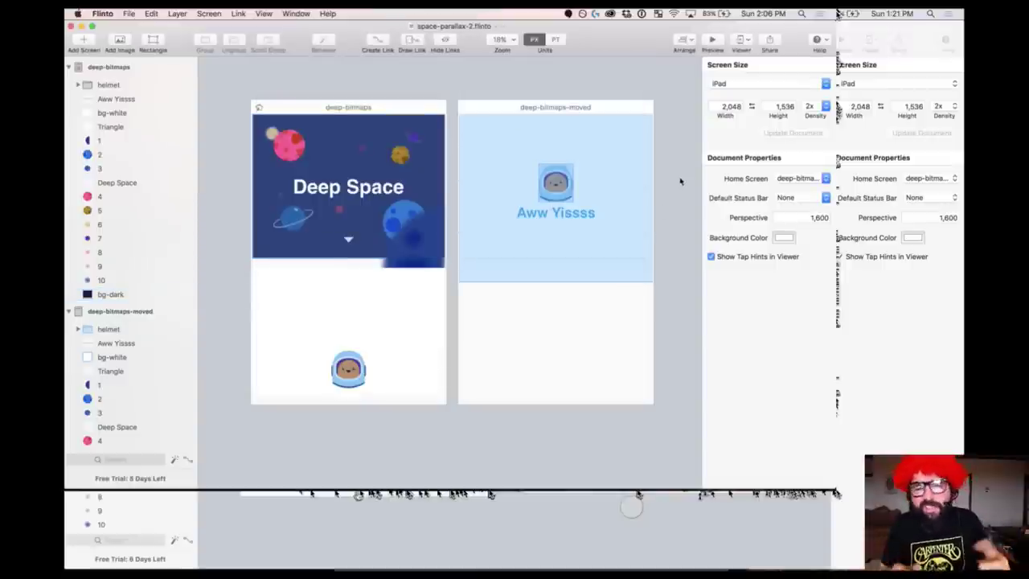
- Switch to Chrome and read the viewers' latest messages in the YouTube live chat
key("super+Tab")
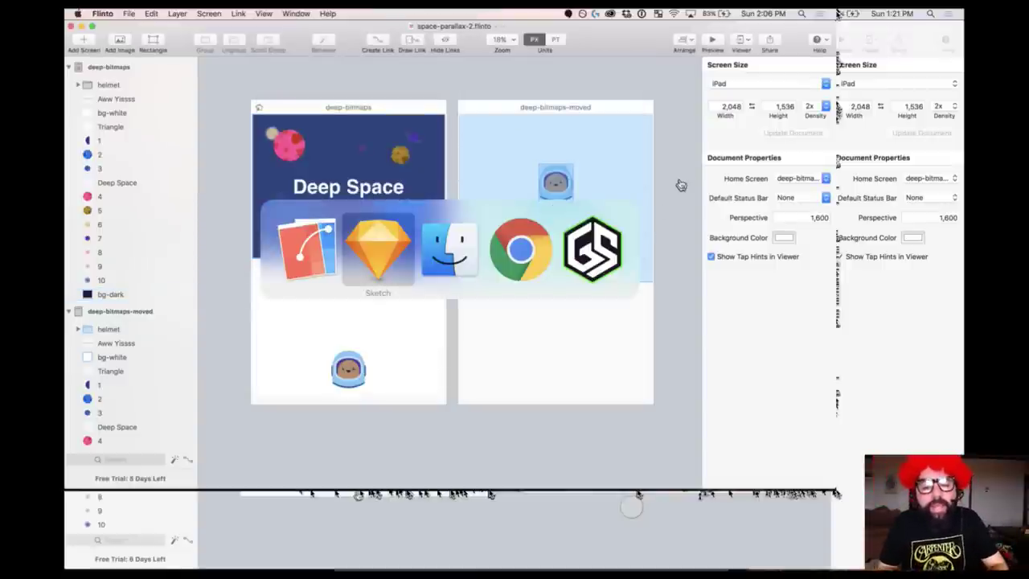
key("super+Tab")
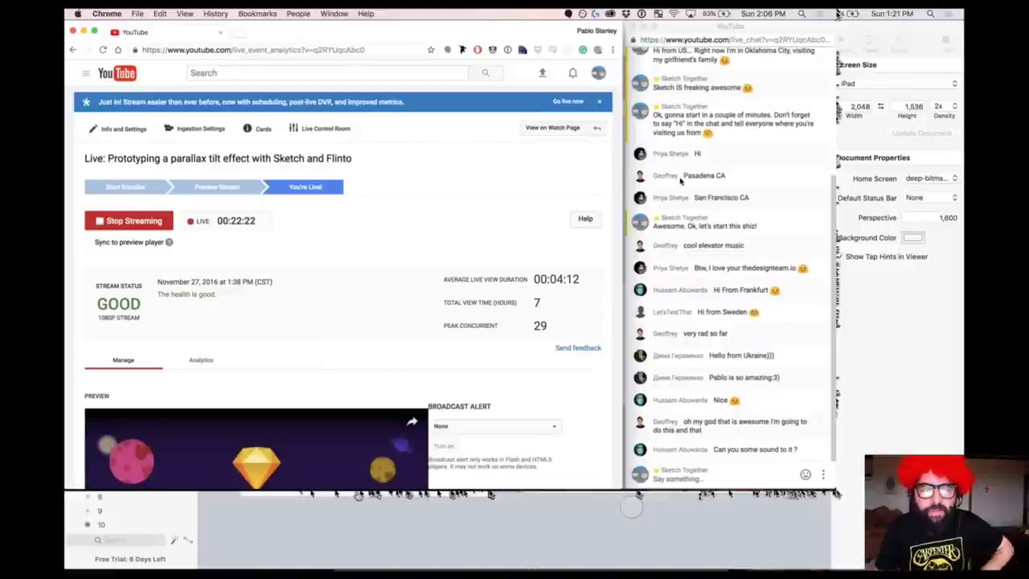
- Switch to Sketch and select the original deep artboard for examination
key("super+Tab")
key("super+Tab")
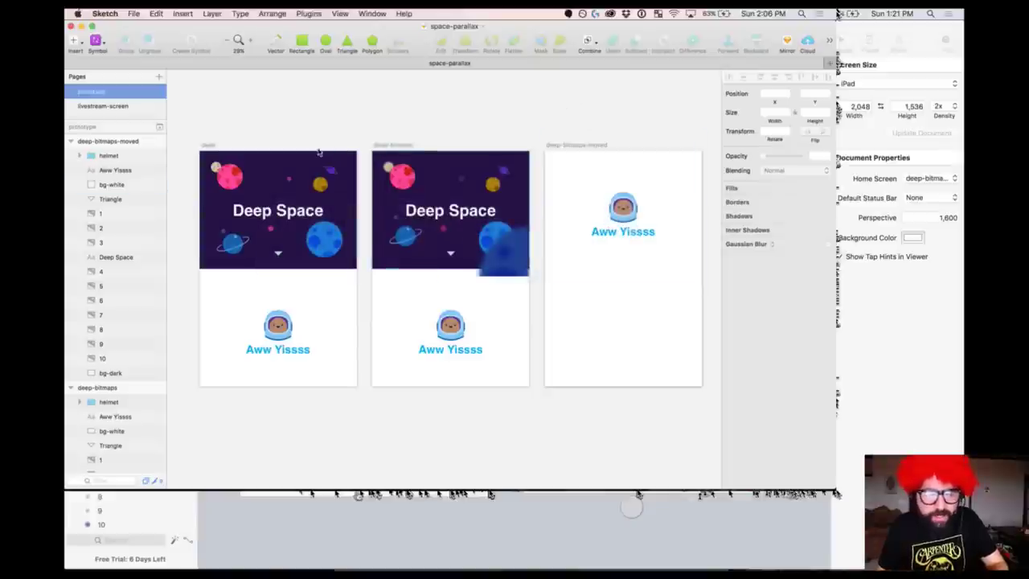
left_click(209, 146)
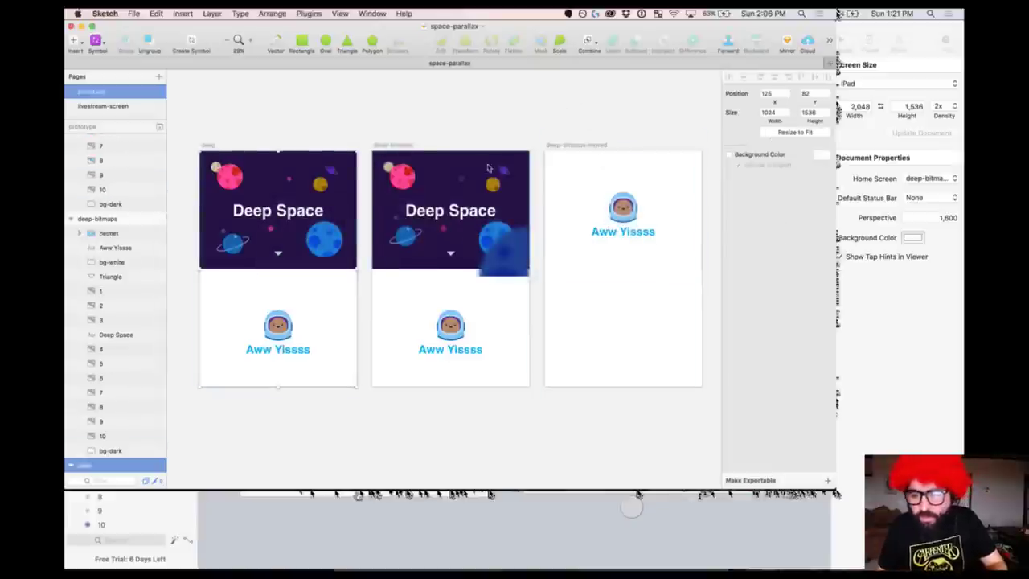
- Switch back to Flinto and search this Mac for "space .wav" as the sound of the bg-dark layer's Up Swipe gesture
key("super+Tab")
key("super+Tab")
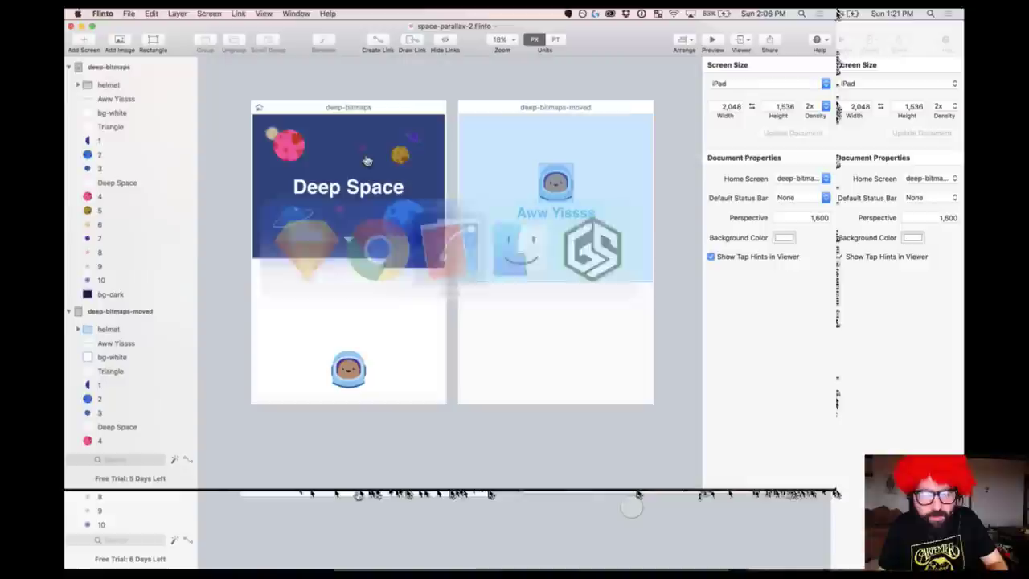
left_click(386, 148)
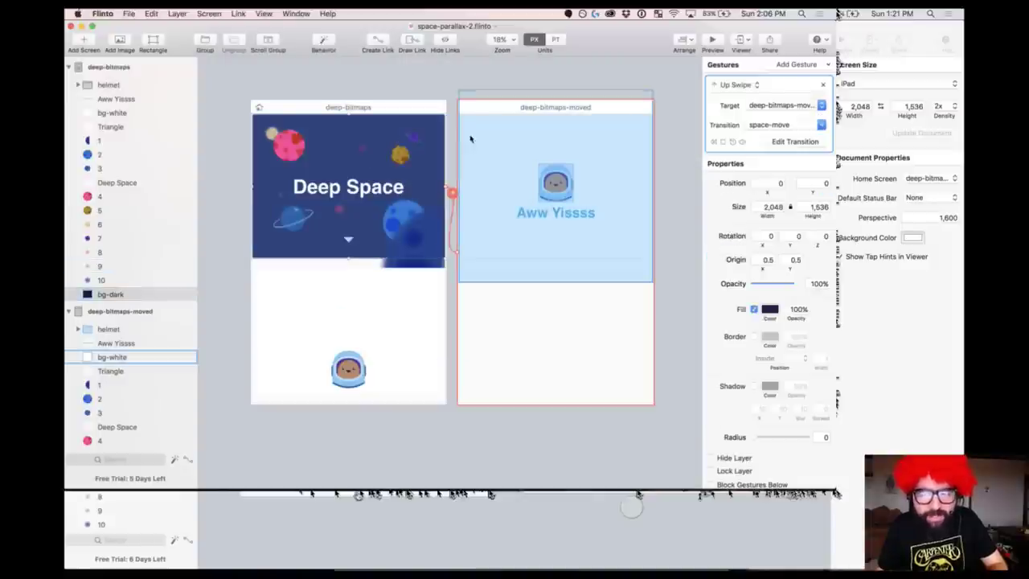
left_click(742, 144)
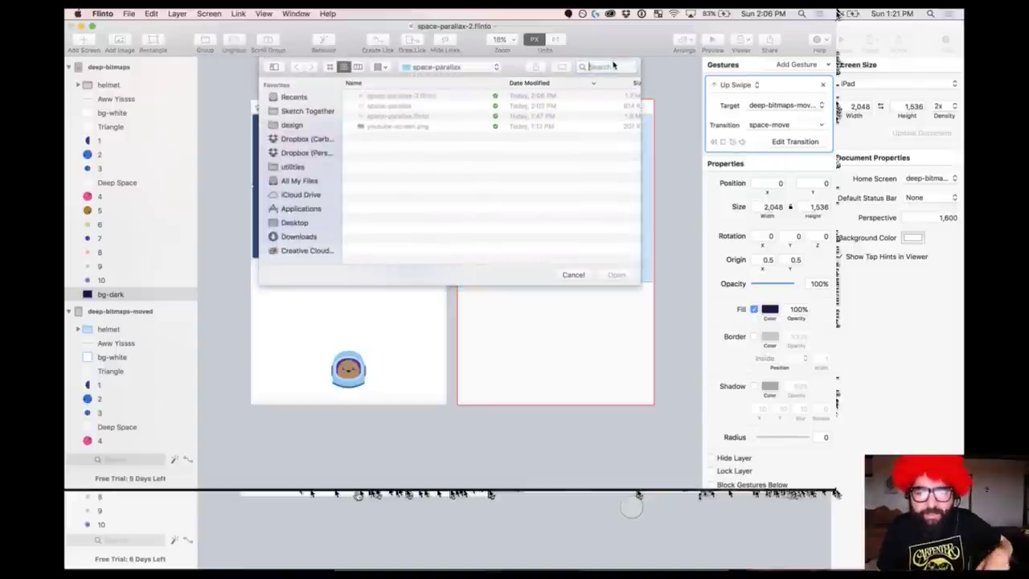
left_click(609, 68)
type("space")
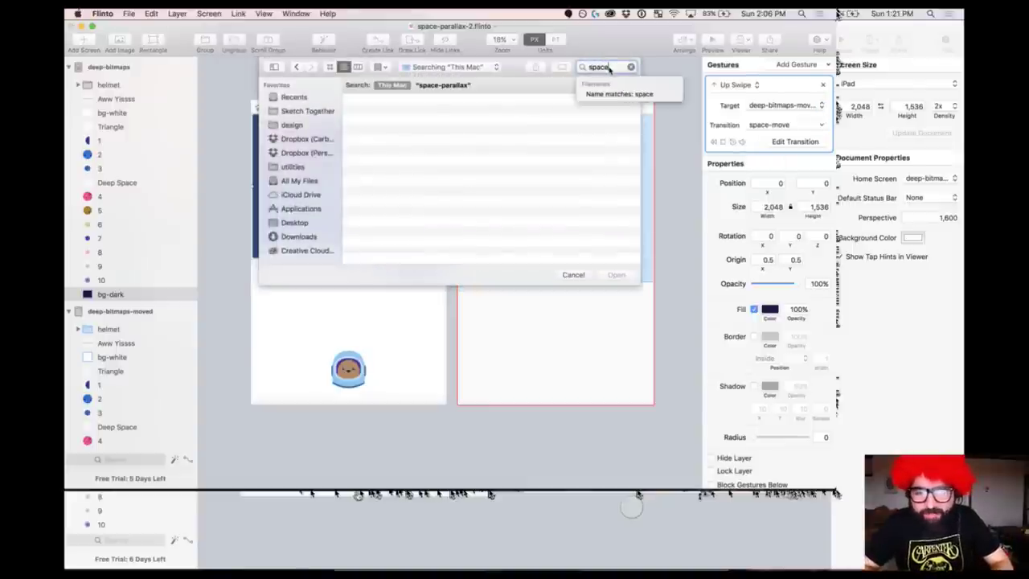
type("_wav")
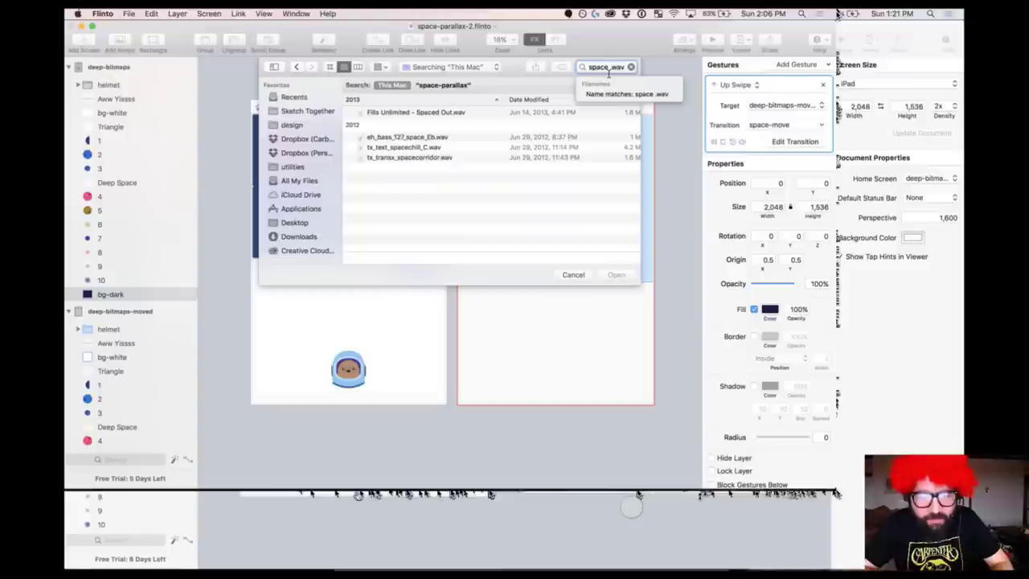
- Audition tx_text_spacechill_C.wav and attach it as the audio of the Up Swipe gesture
left_click(464, 148)
key("space")
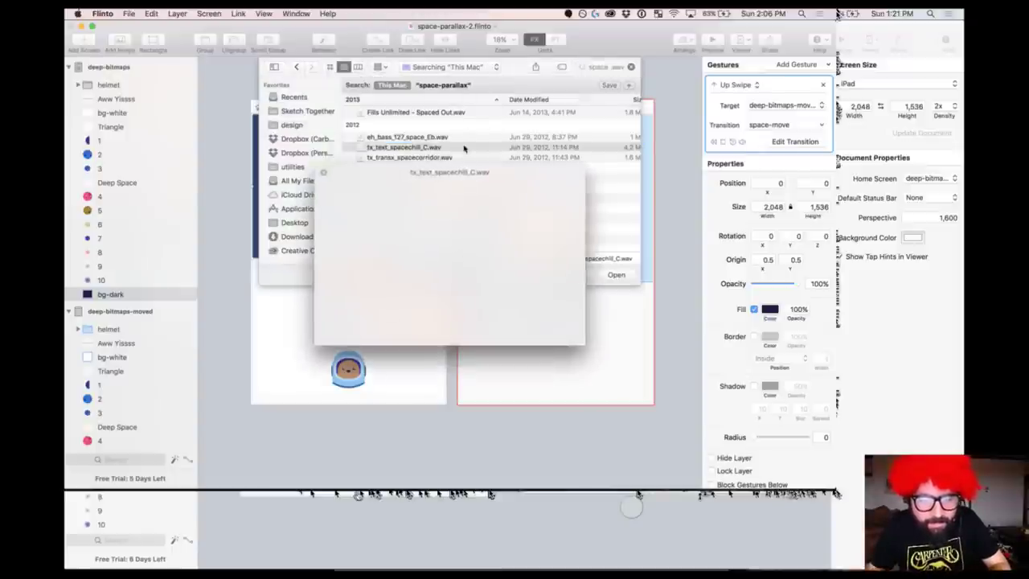
key("space")
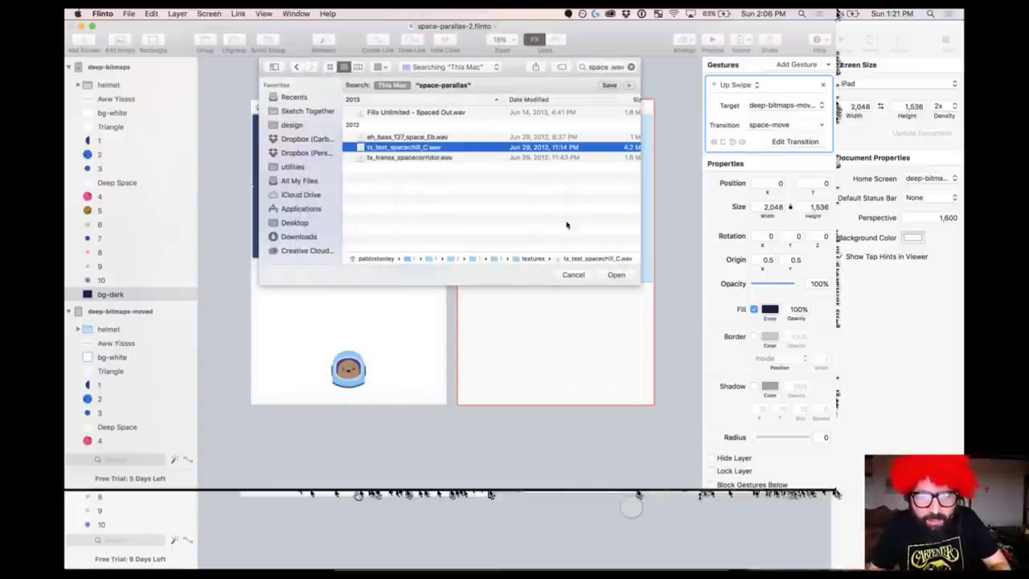
left_click(615, 274)
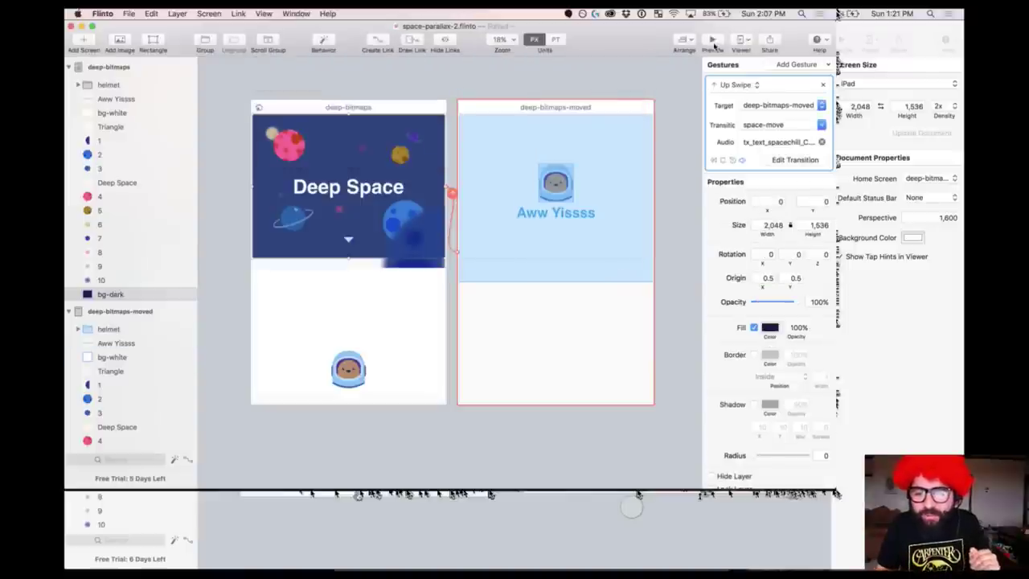
- Preview the up-swipe transition with its new sound, return to the home screen and close the preview
left_click(713, 42)
left_click(200, 59)
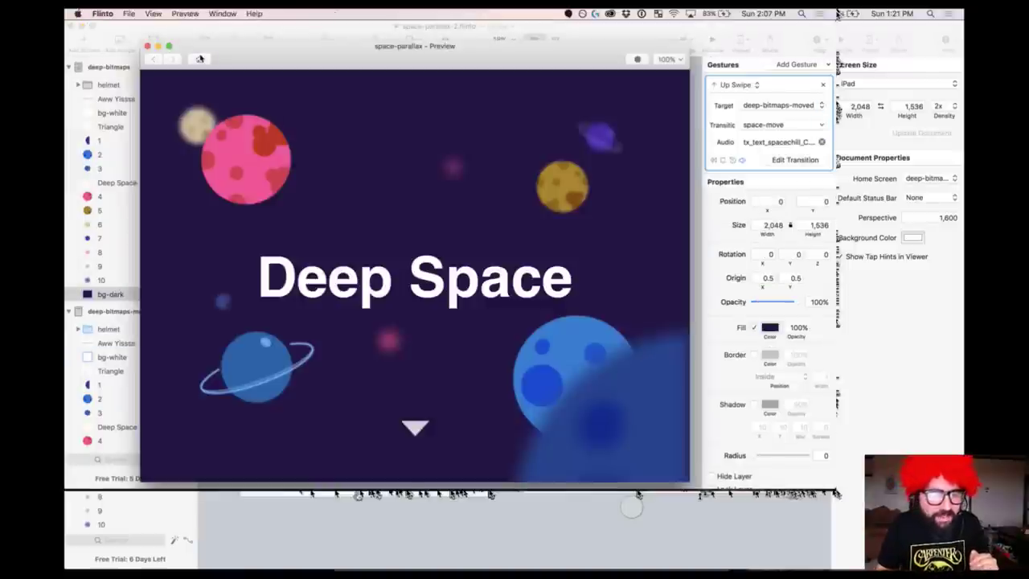
left_click_drag(477, 374, 495, 185)
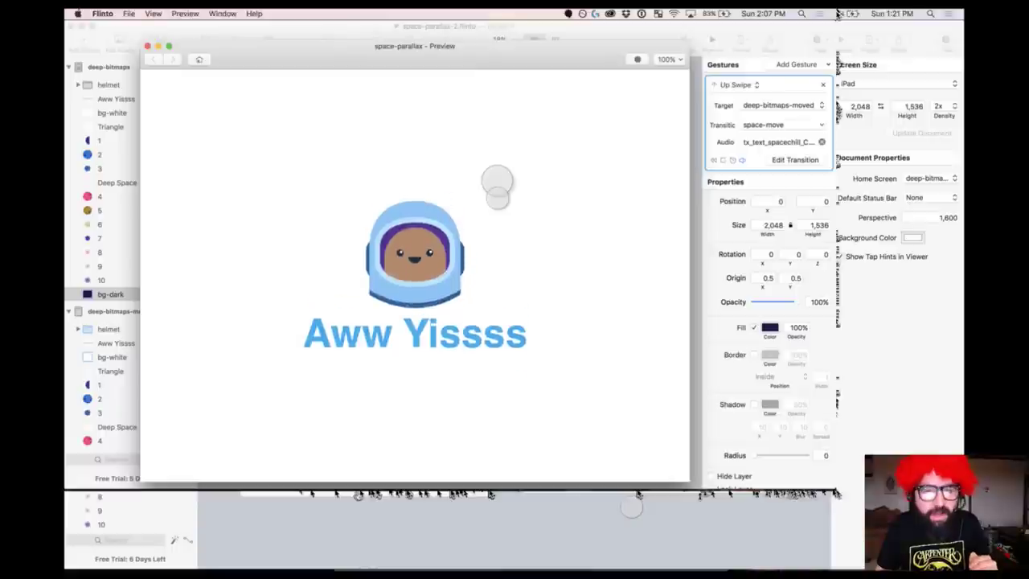
left_click(197, 59)
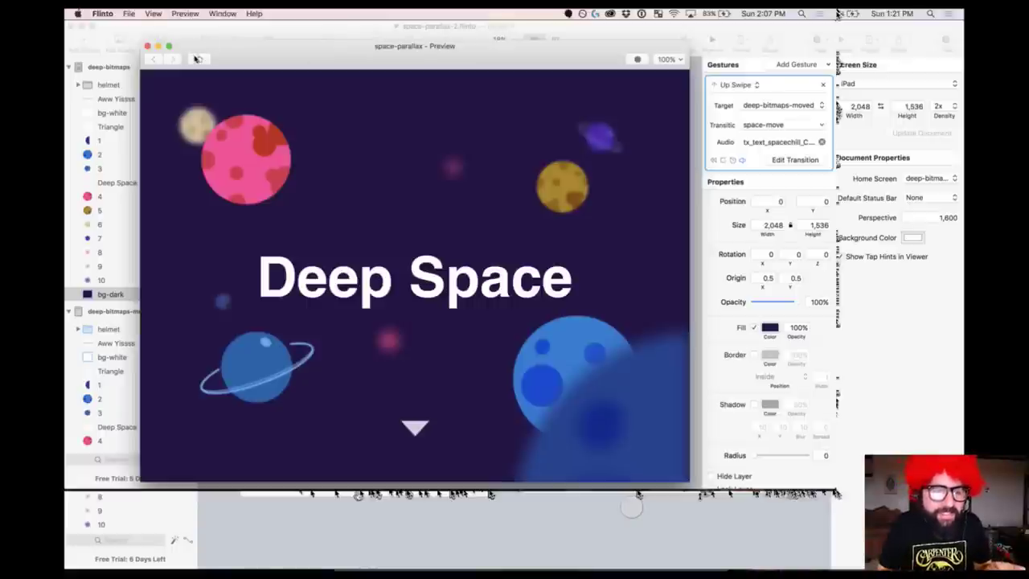
left_click(147, 46)
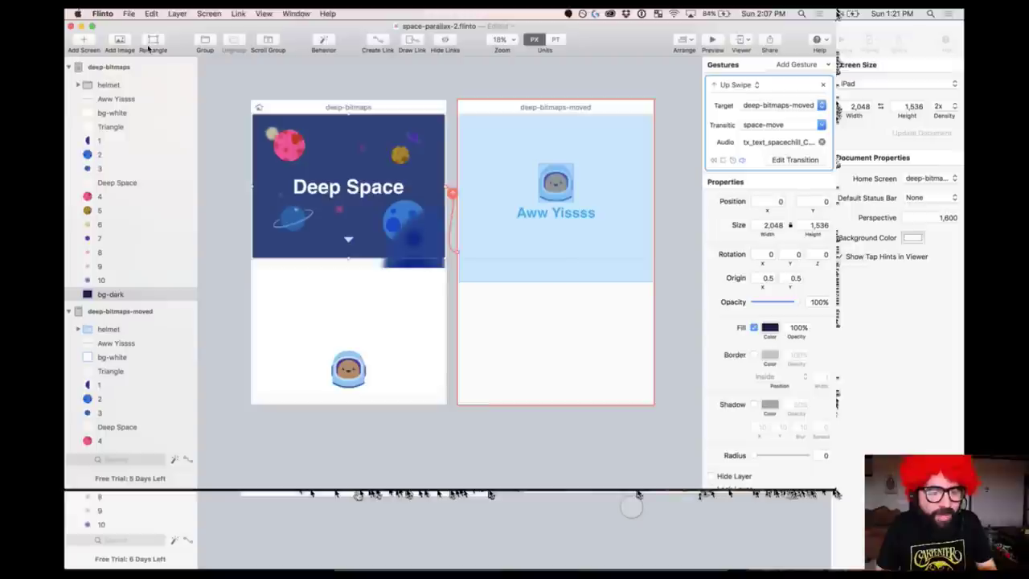
- Preview the space-parallax-2 prototype afresh, swiping up to replay the transition with audio before resetting and closing it
left_click(712, 40)
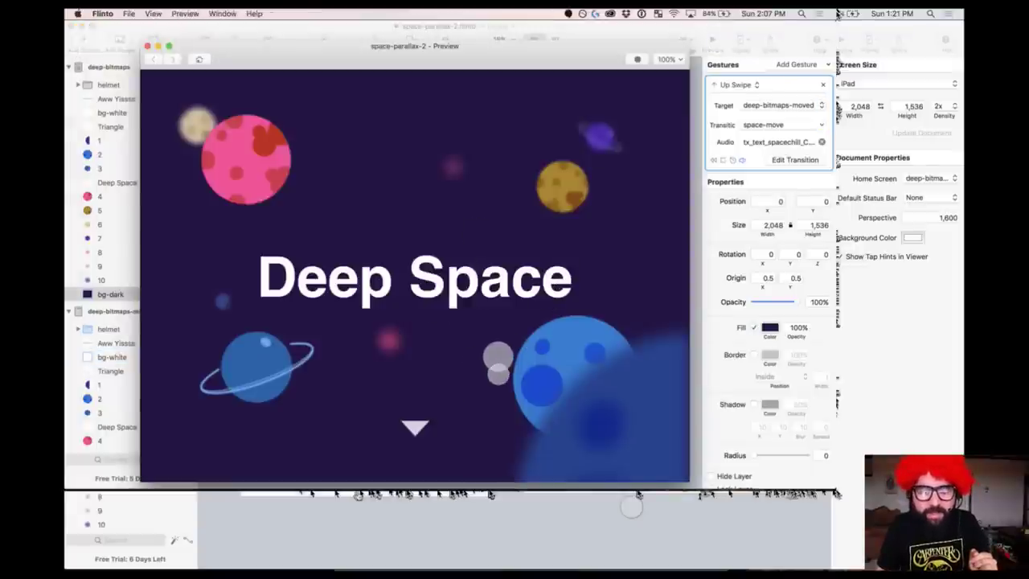
left_click_drag(496, 358, 525, 168)
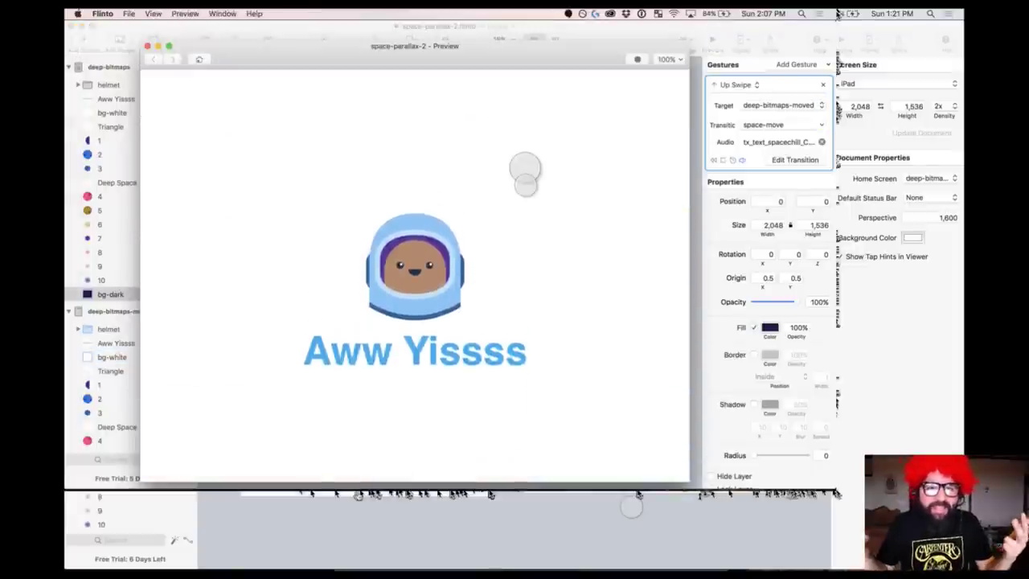
left_click(199, 59)
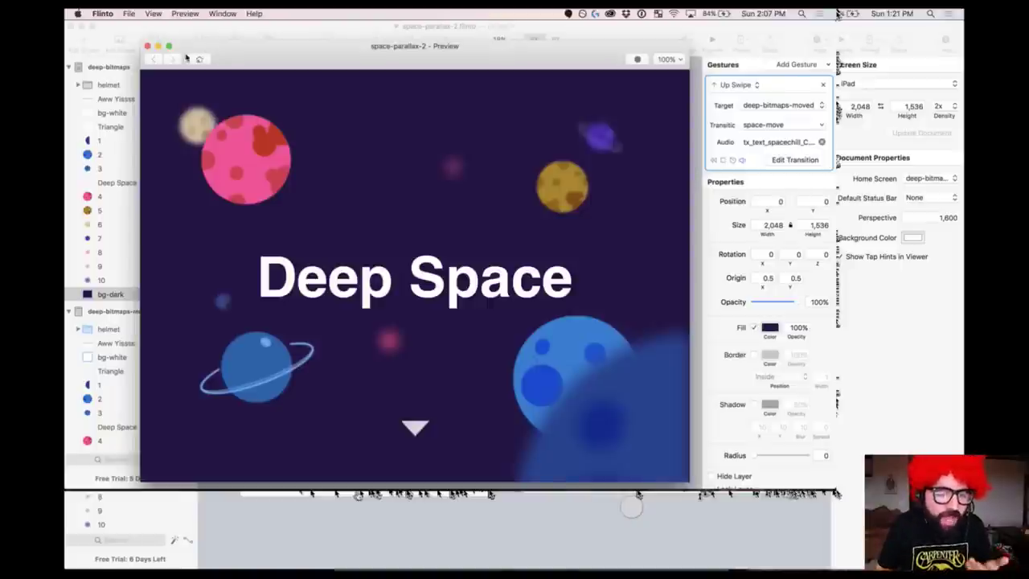
key("super+s")
key("super+w")
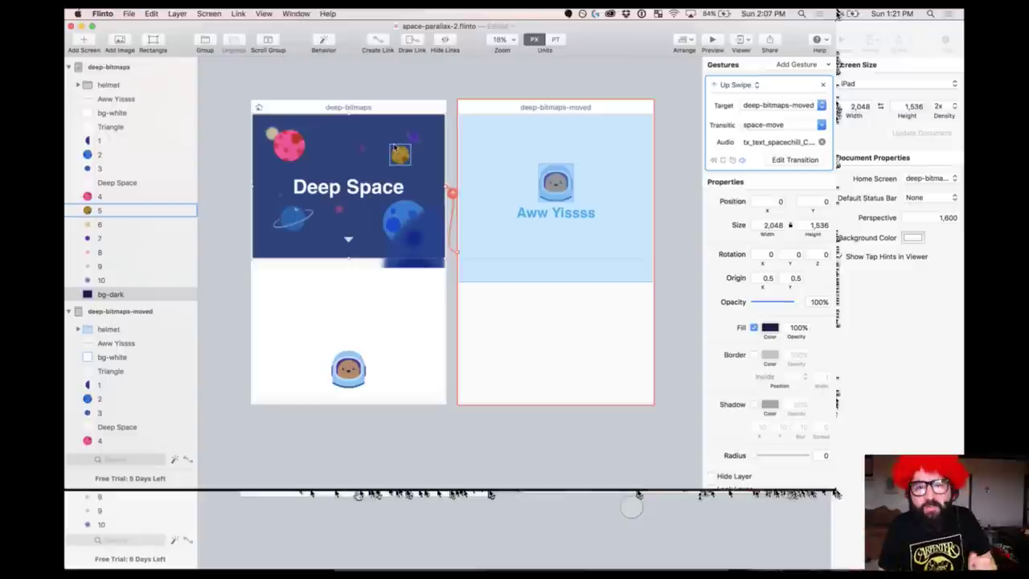
- Reselect the bg-dark background on deep-bitmaps and review the Add Sound option of its Up Swipe gesture
left_click(385, 77)
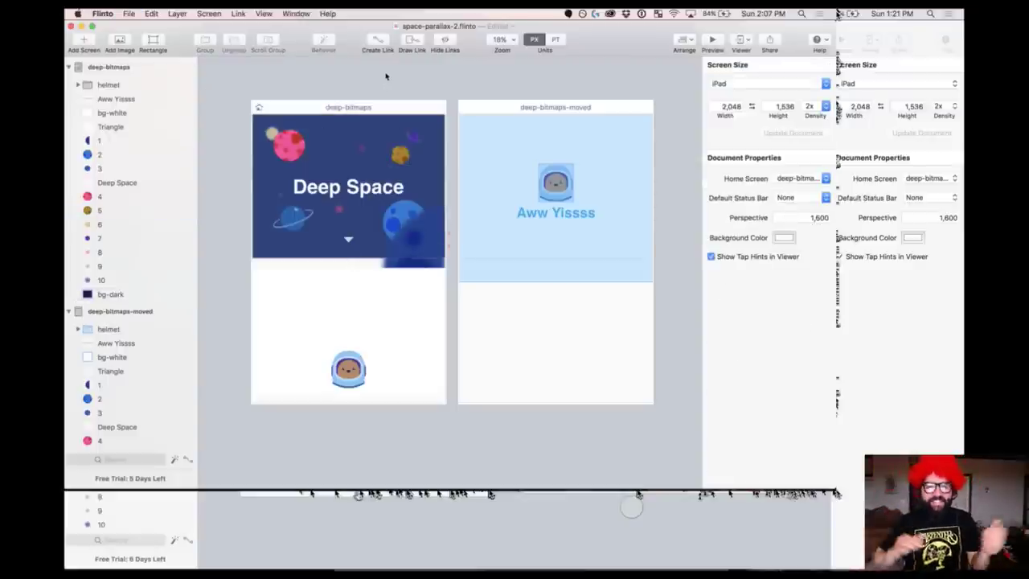
left_click(392, 135)
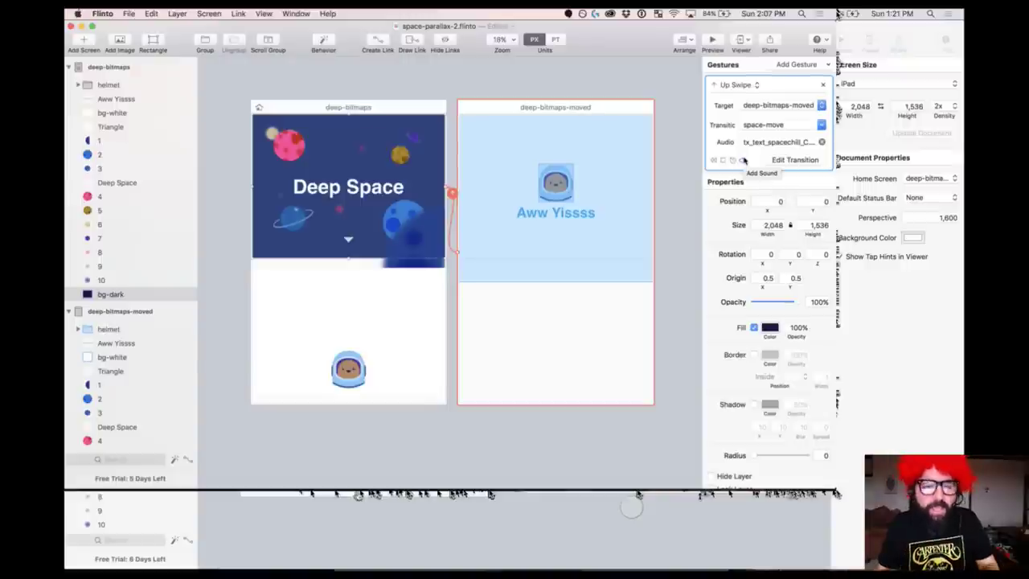
- Switch to Chrome and read the live chat question about passing the Flinto file to a developer
key("super+Tab")
key("super+Tab")
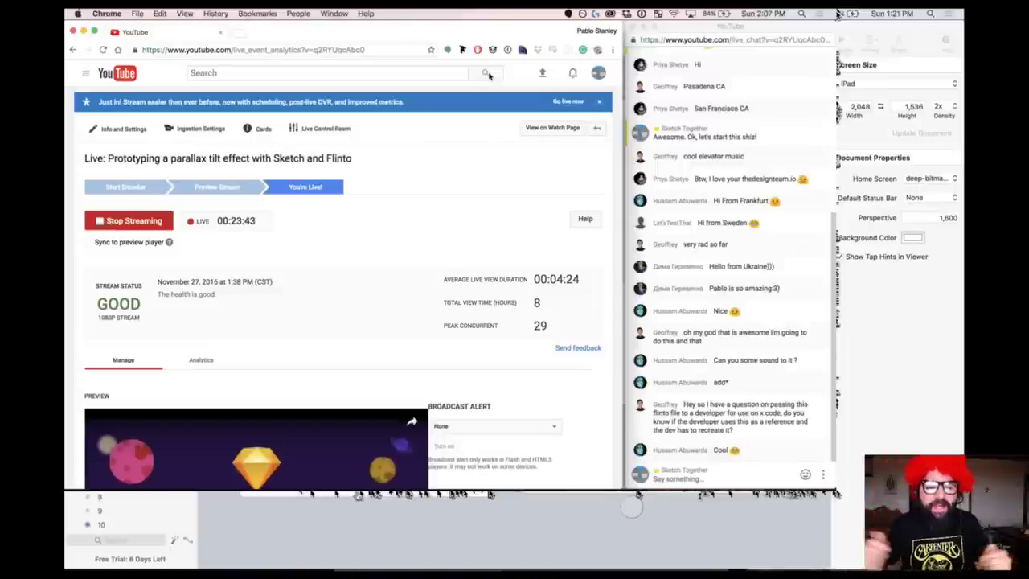
- Switch to Gameshow and select the full-size webcam shot, the first copy of the HD Pro webcam layer
key("super+Tab")
key("super+Tab")
key("super+Tab")
key("super+Tab")
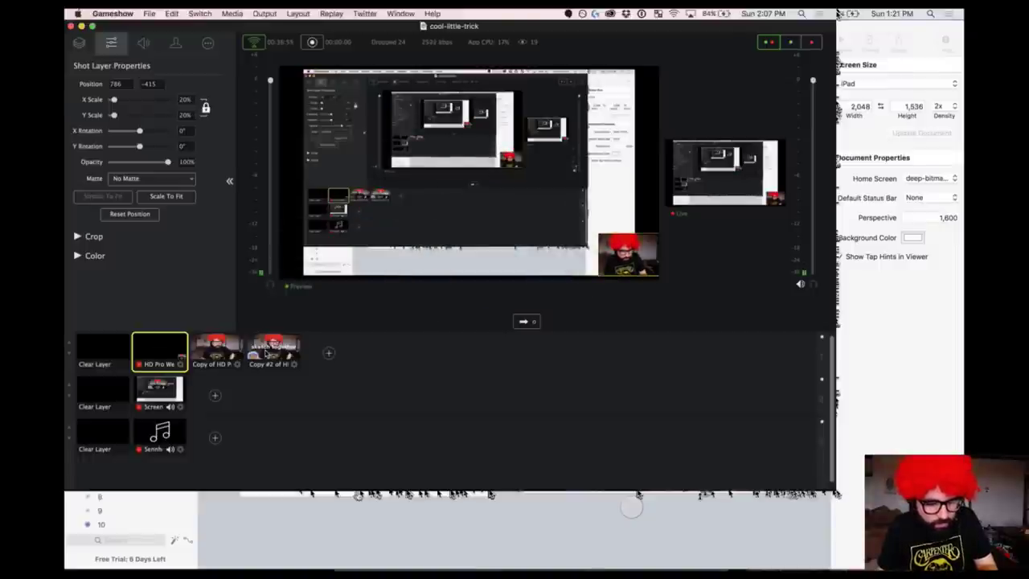
left_click(217, 348)
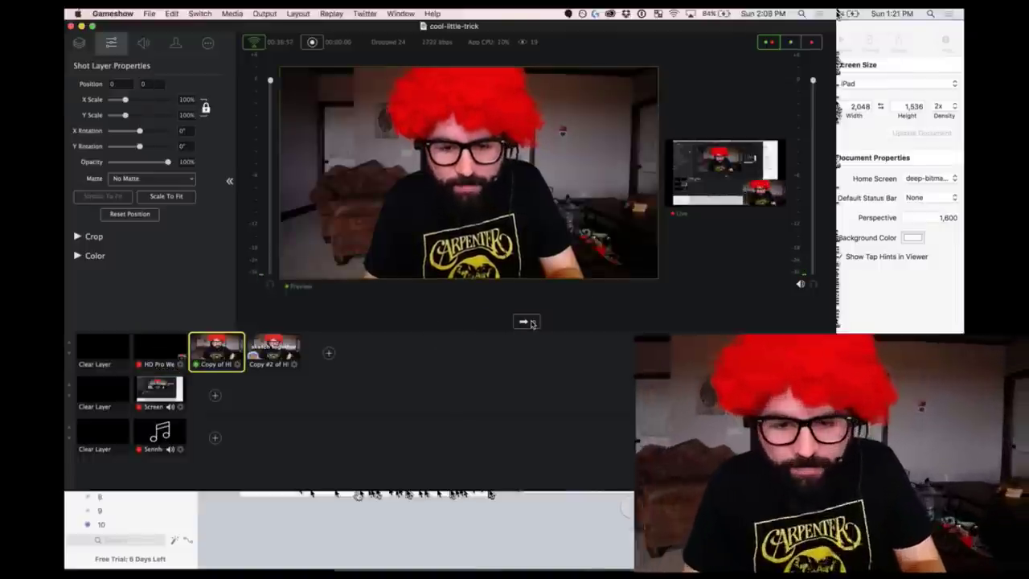